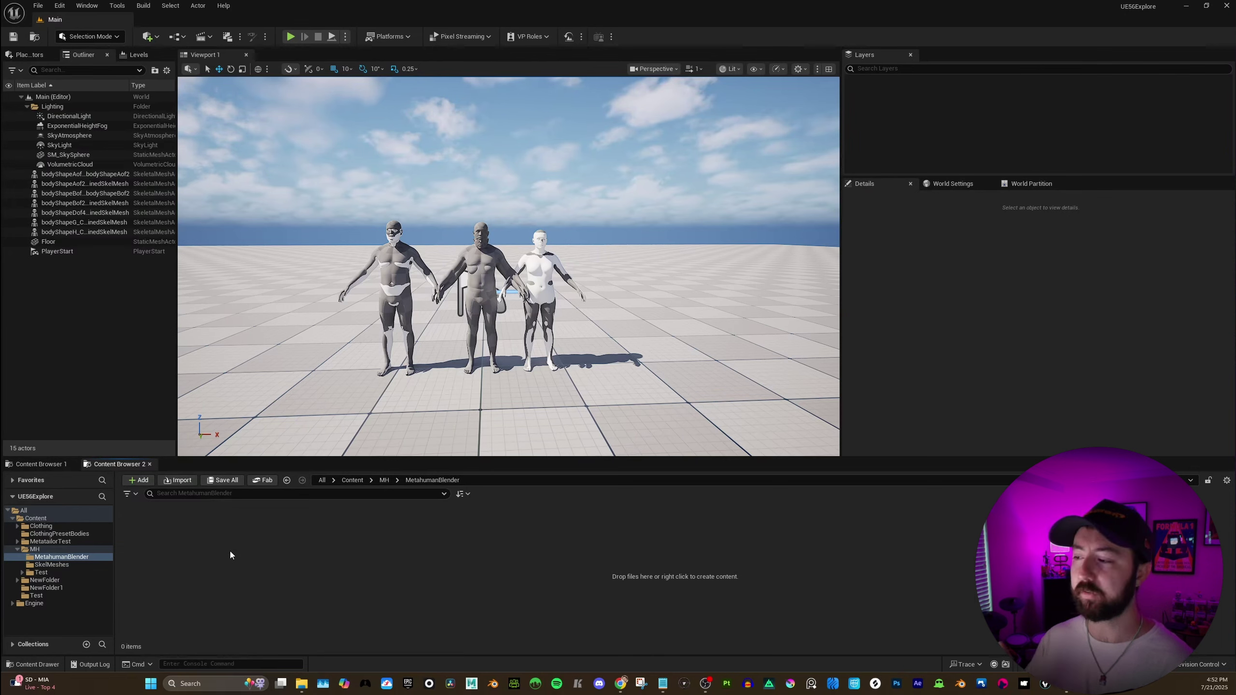
Create a MetaHuman Character asset named BlenderTest in the MetahumanBlender folder and open it for editing.
right_click(230, 551)
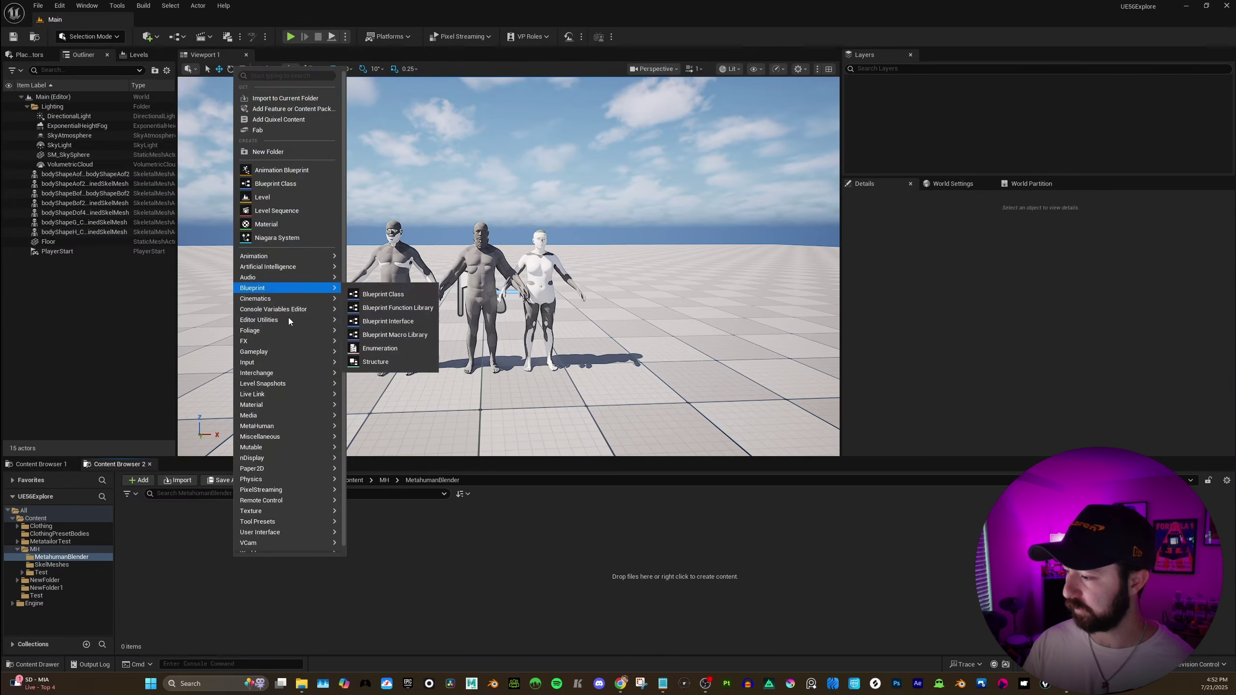
mouse_move(288, 426)
left_click(392, 473)
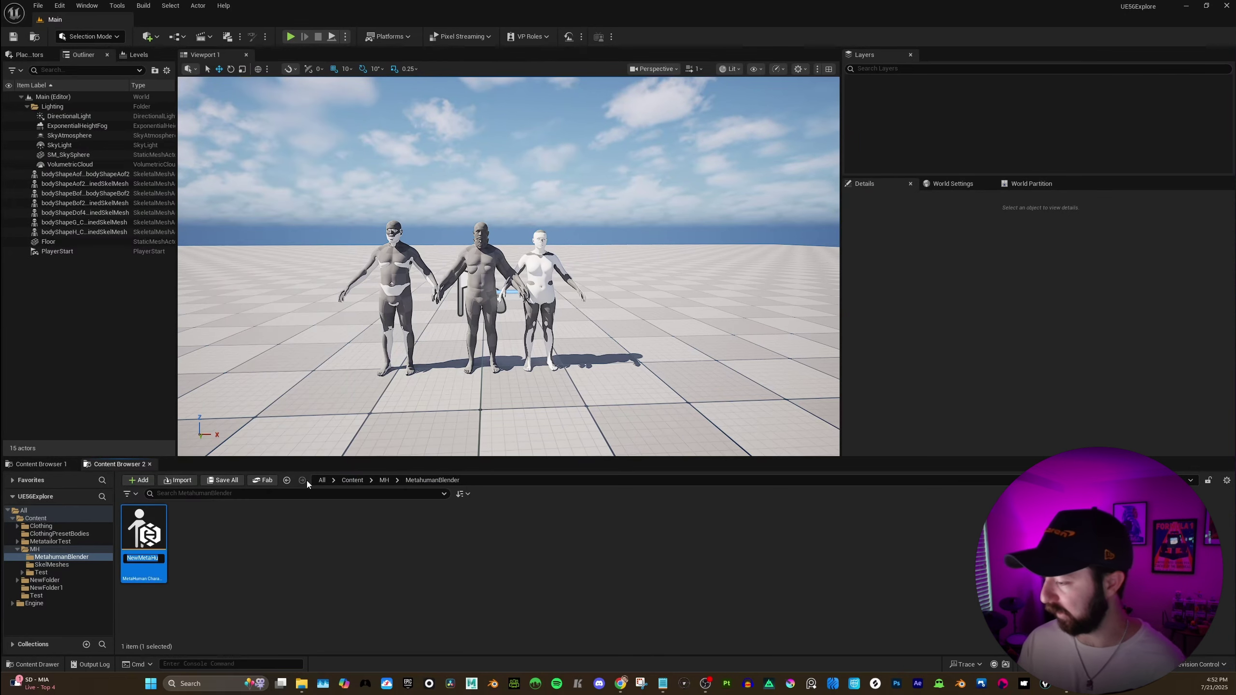
type("BlenderTest")
key("Return")
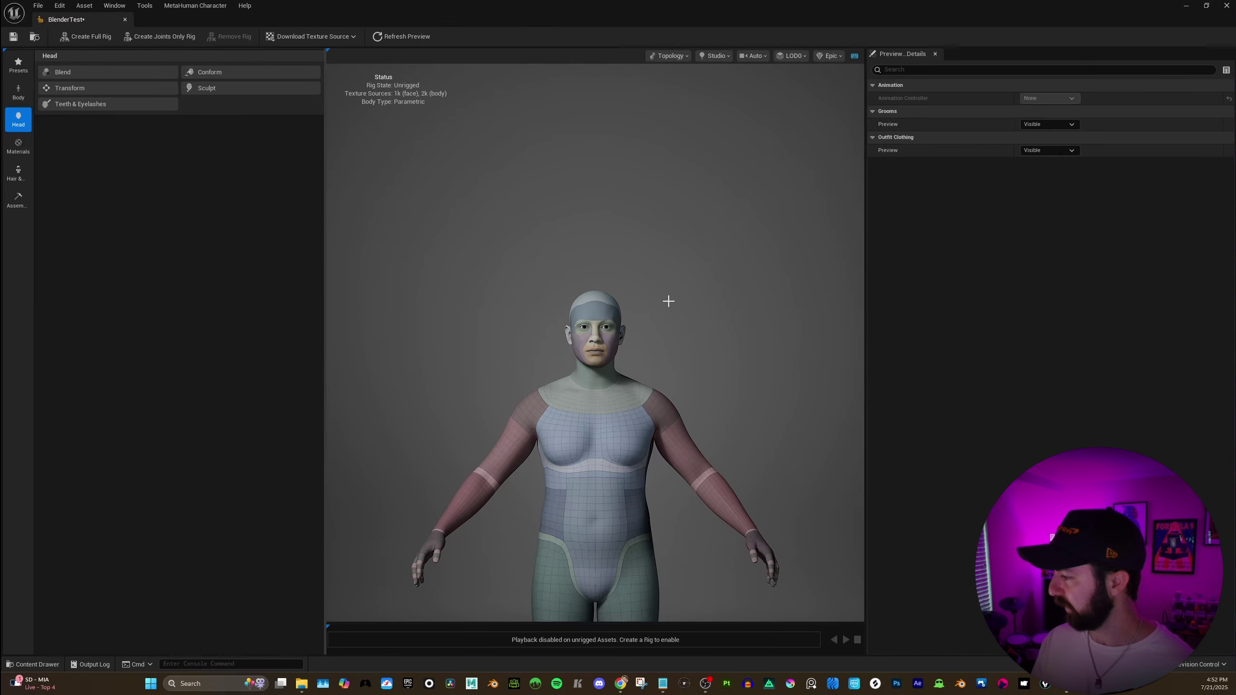
Apply the Bruce preset to the BlenderTest character.
left_click_drag(669, 300, 616, 323, "alt")
middle_click_drag(669, 300, 669, 215, "alt")
left_click(18, 64)
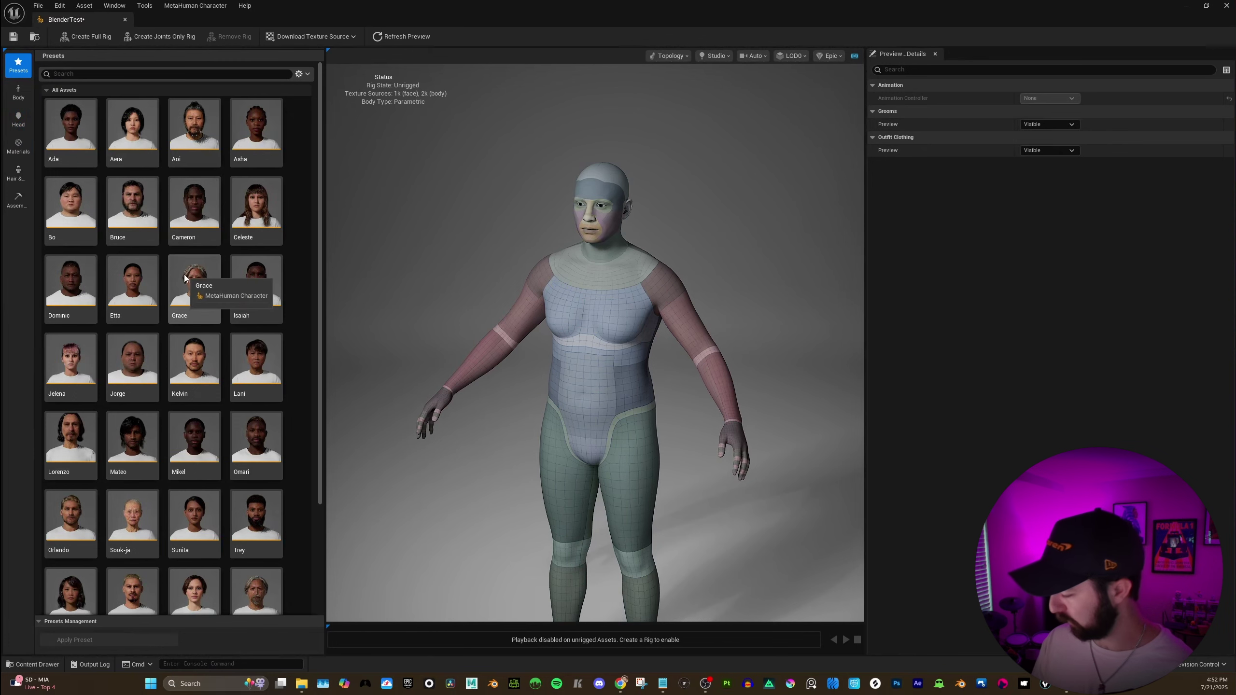
double_click(132, 210)
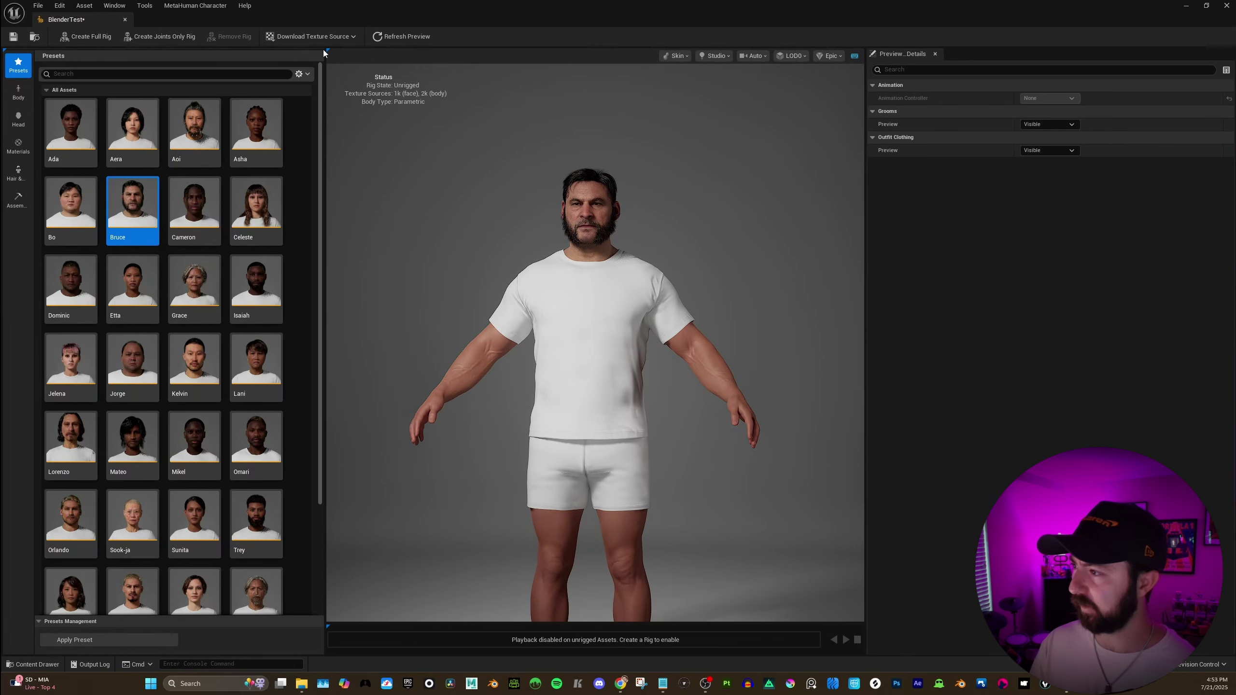
Download the character's 2k resolution textures and create its full rig, then save the asset.
left_click(310, 37)
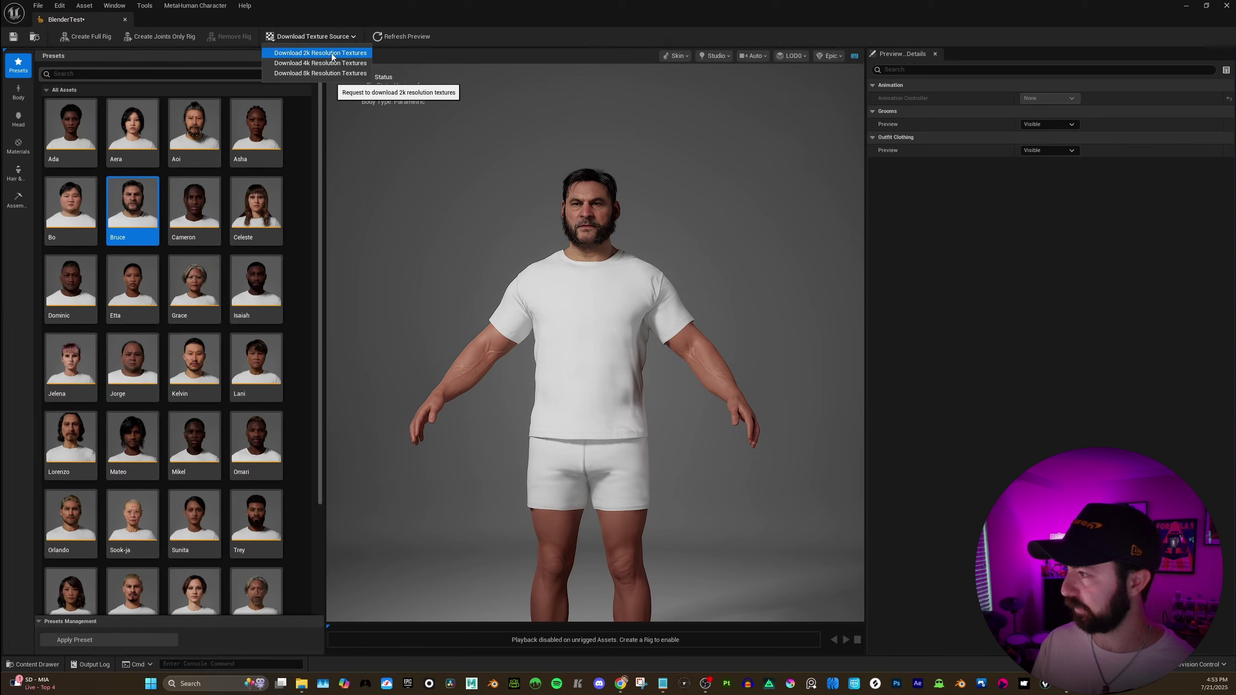
left_click(317, 58)
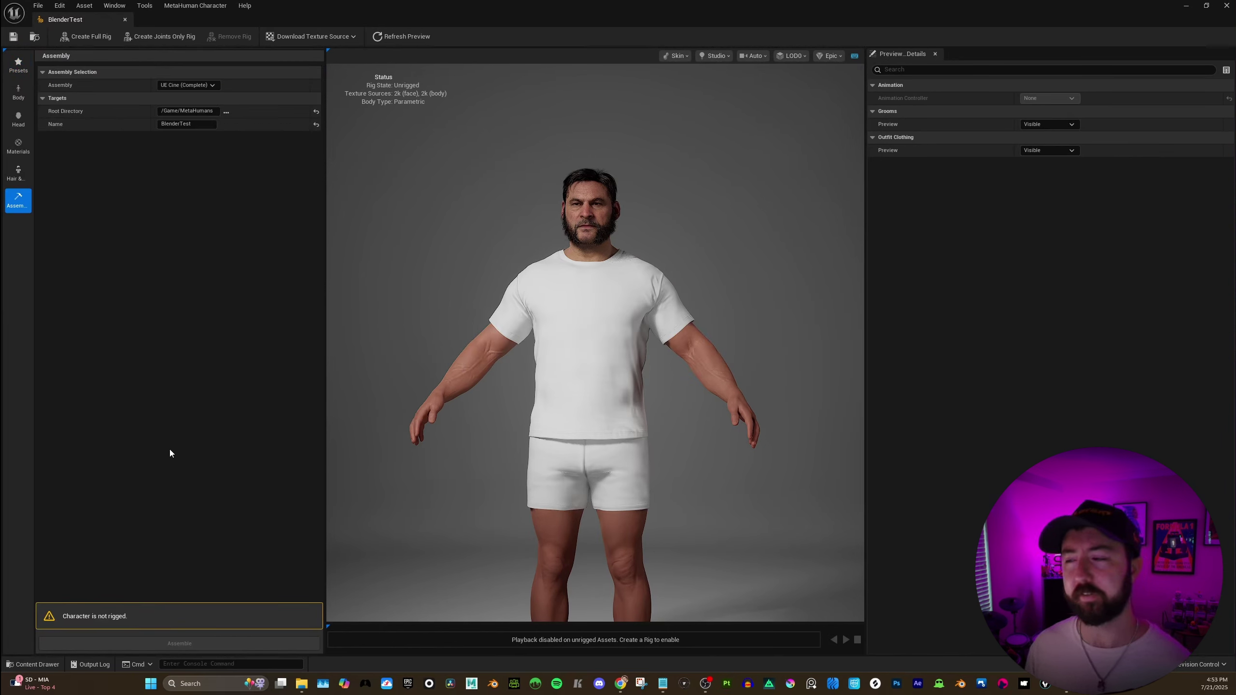
left_click(102, 38)
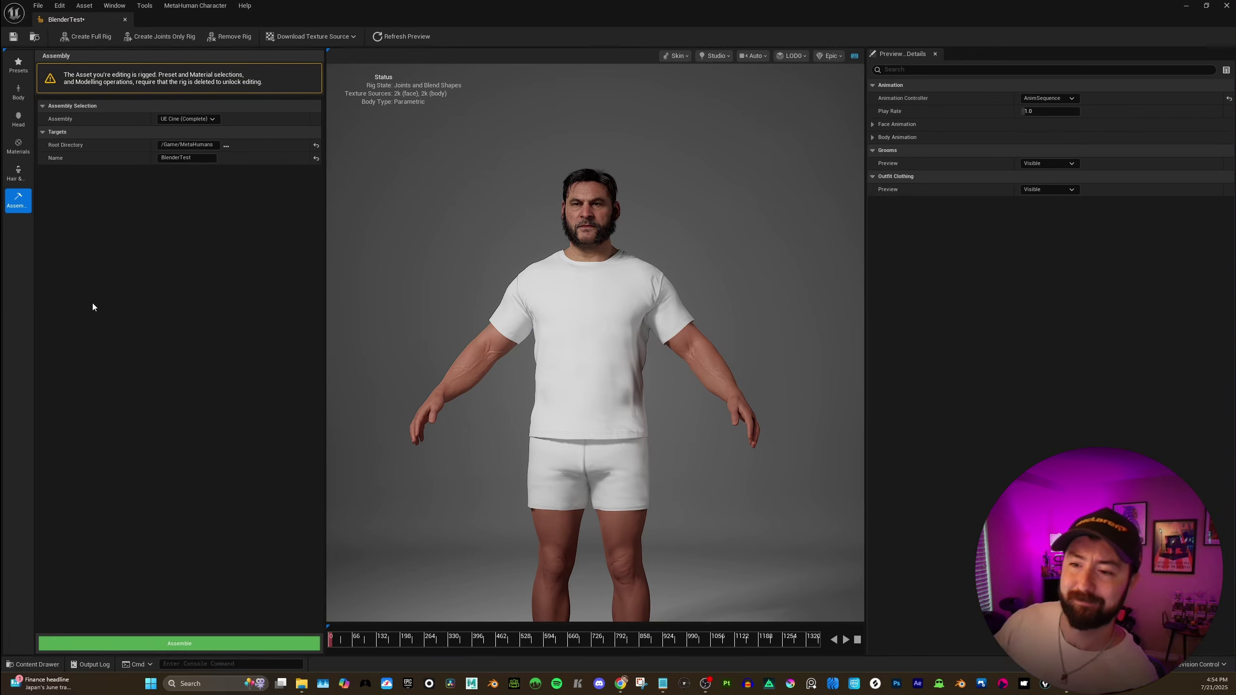
left_click(15, 37)
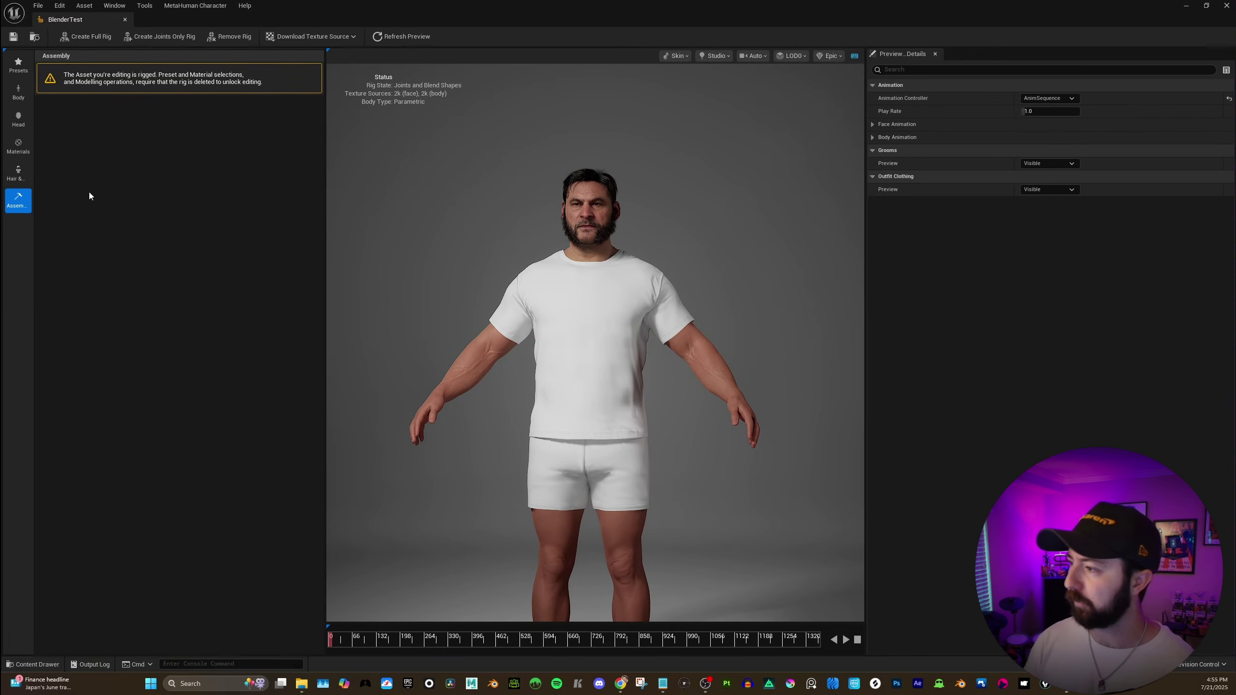
Set the character's assembly type to DCC Export.
left_click(19, 170)
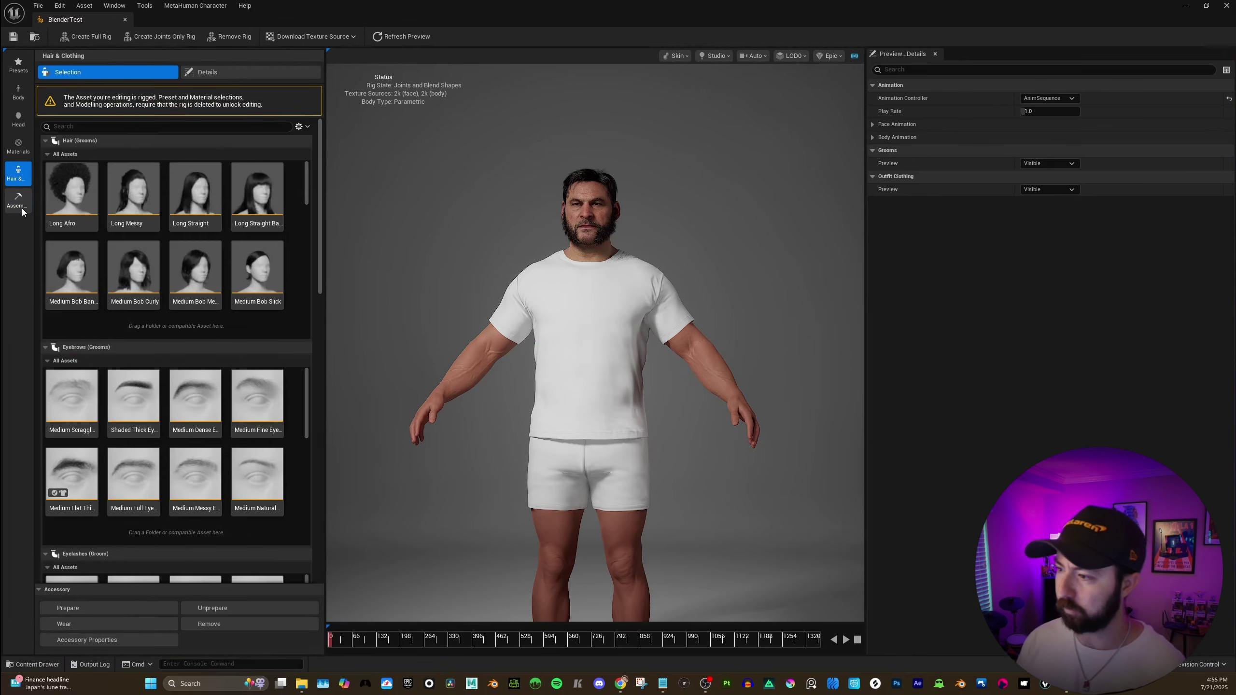
left_click(16, 191)
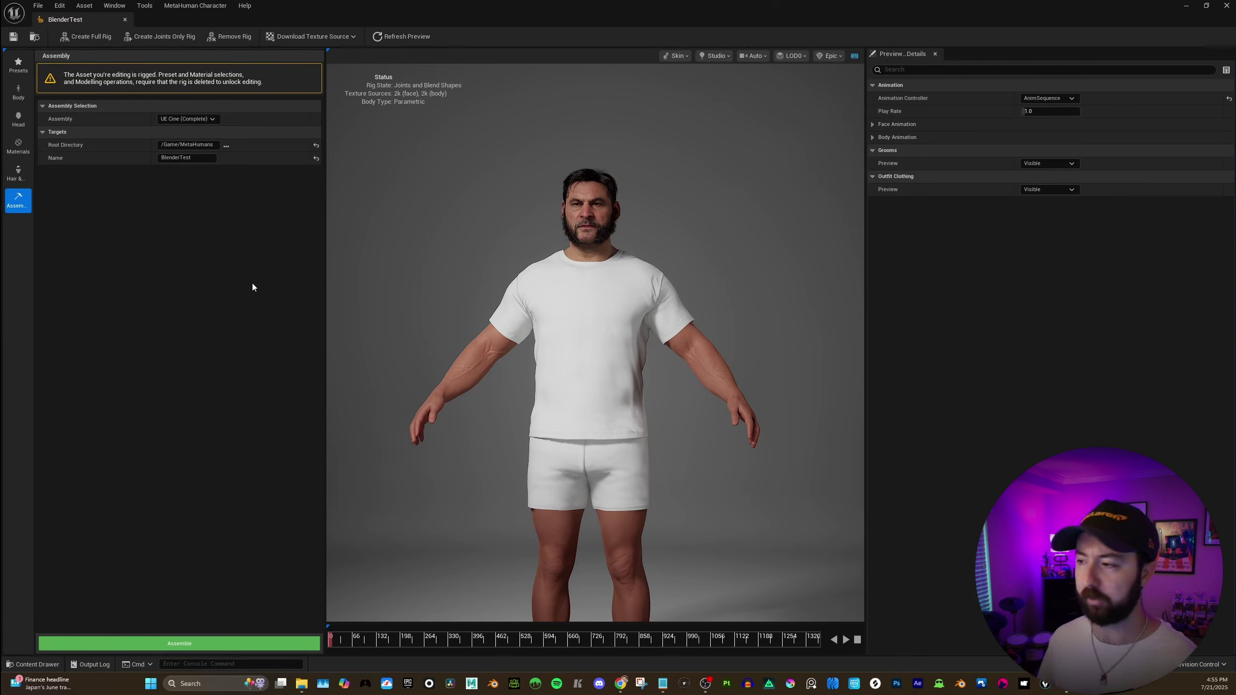
left_click(212, 119)
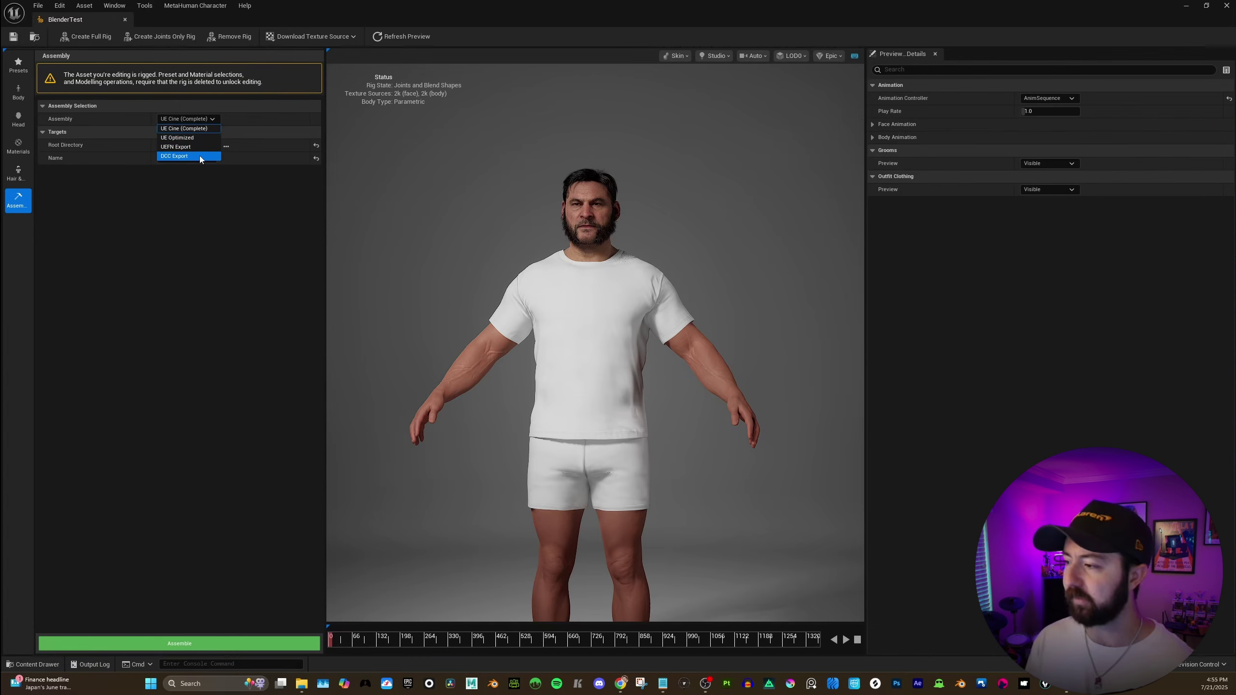
left_click(199, 156)
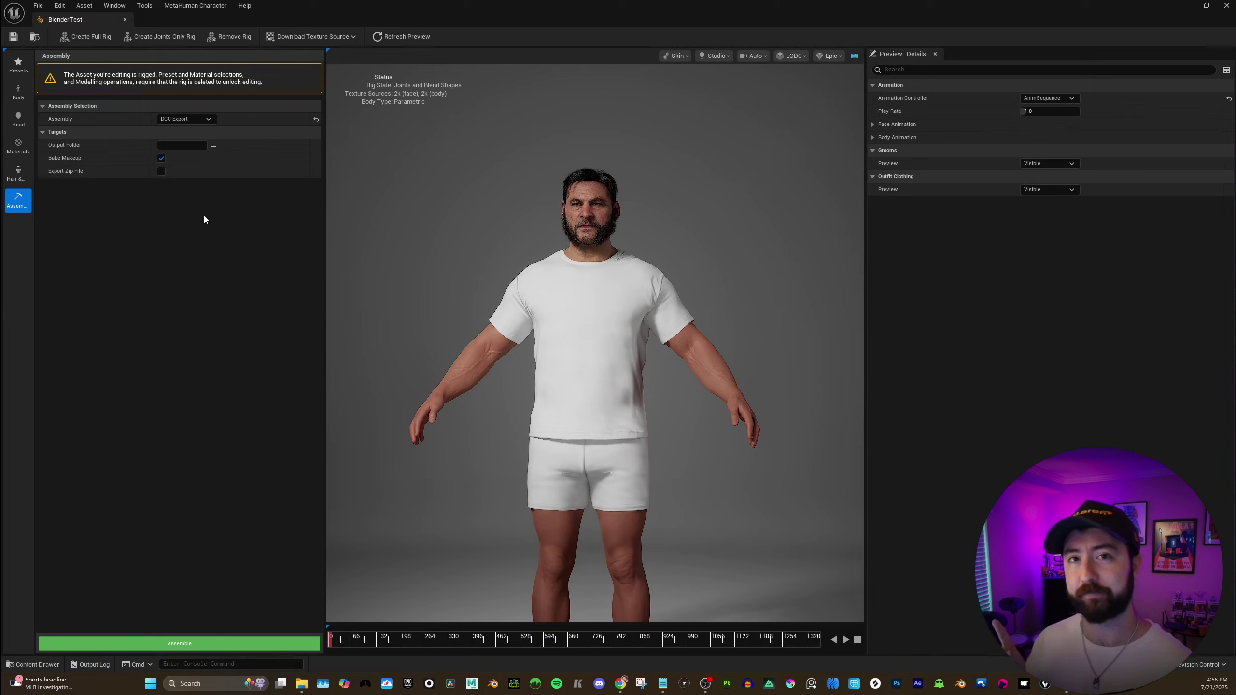
Set the export's output folder to a new BlenderTest folder inside Desktop/MetahumanTest and save the character asset.
left_click(213, 145)
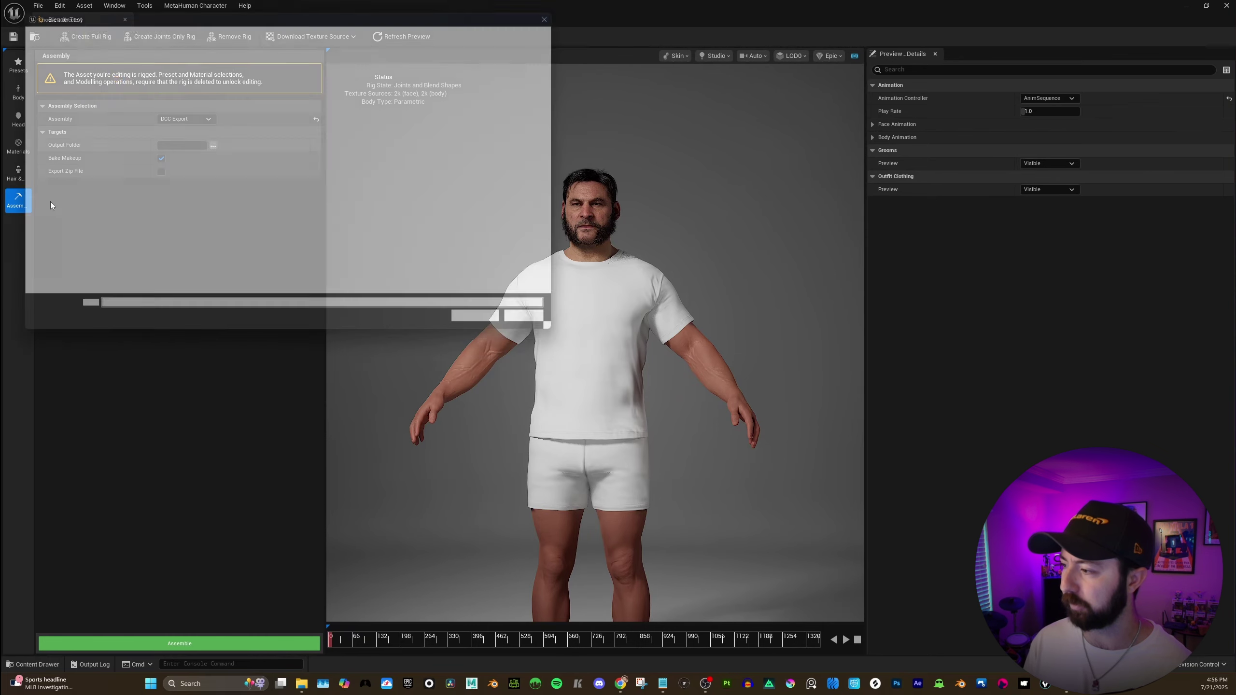
left_click(75, 66)
type("Blen")
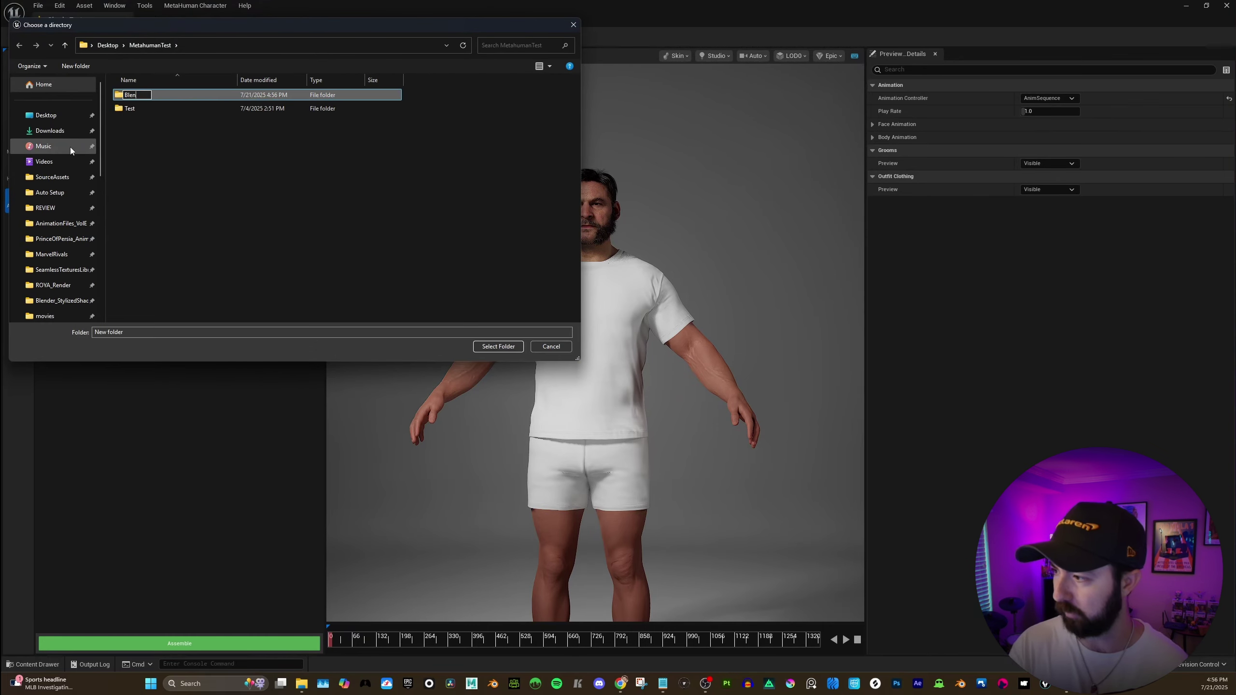
type("derTest")
key("Return")
key("Return")
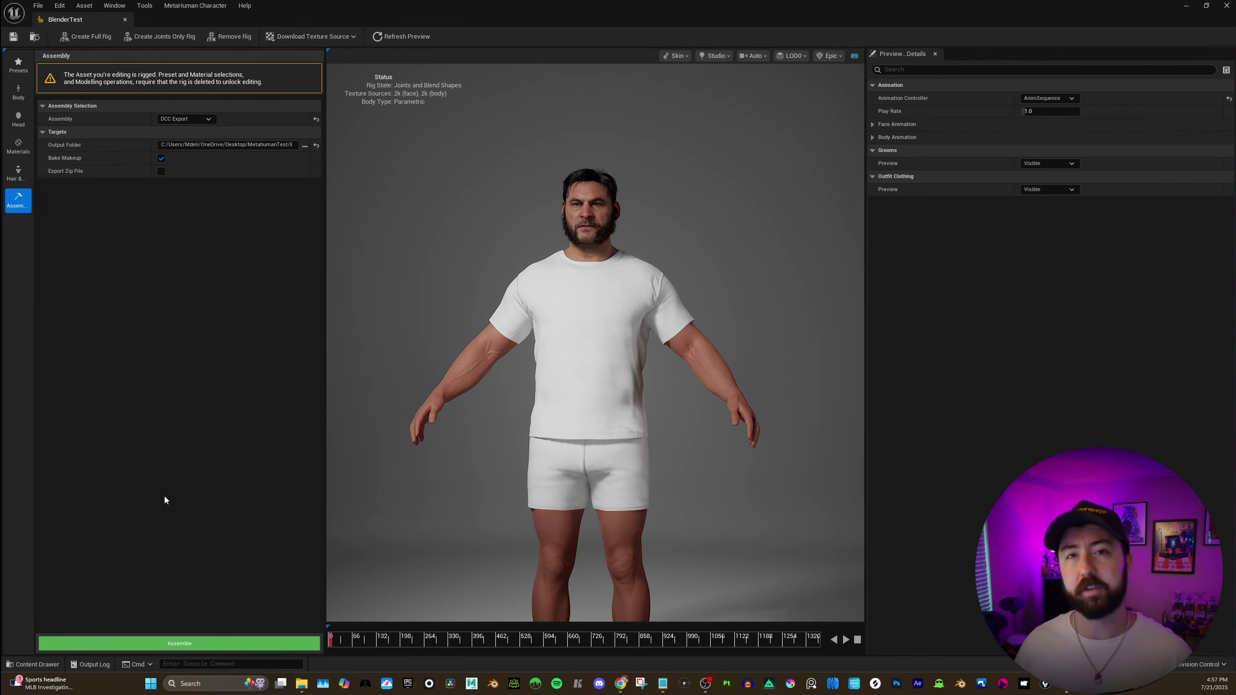
left_click(15, 38)
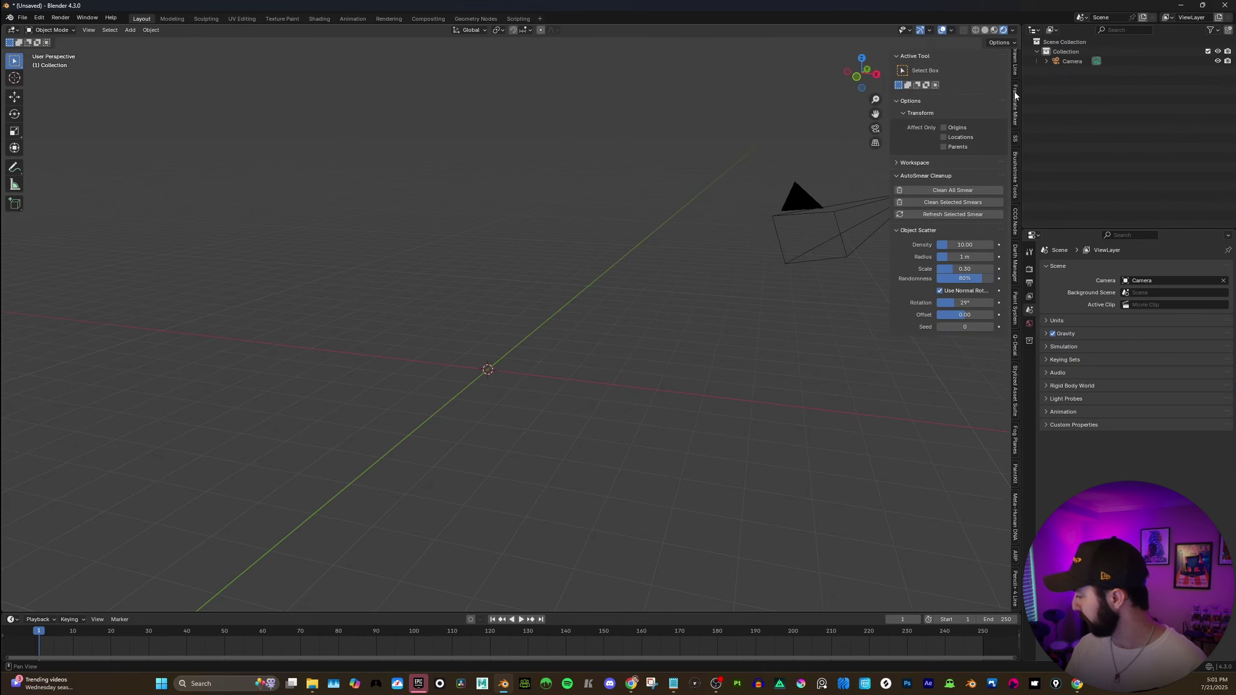
In Blender, show the Meta-Human DNA add-on and expand its Face Board, View Options, Rig Logic, Shape Keys and Utilities sections.
left_click(1015, 537)
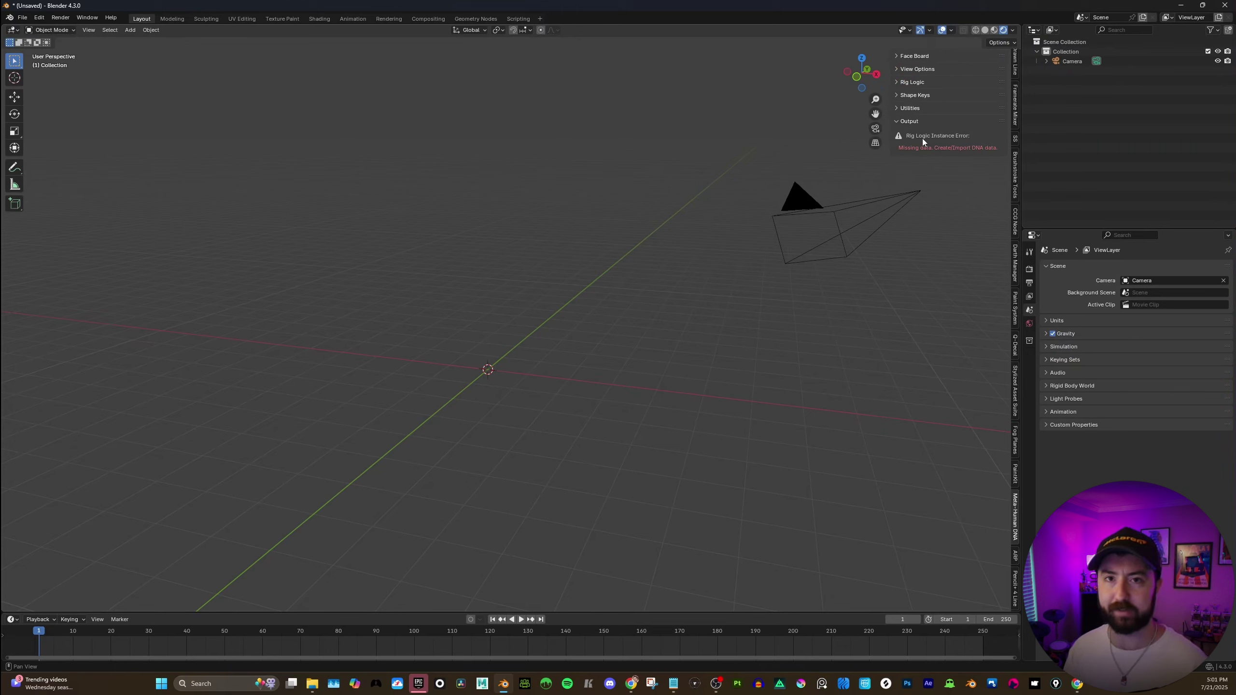
left_click_drag(903, 107, 897, 55)
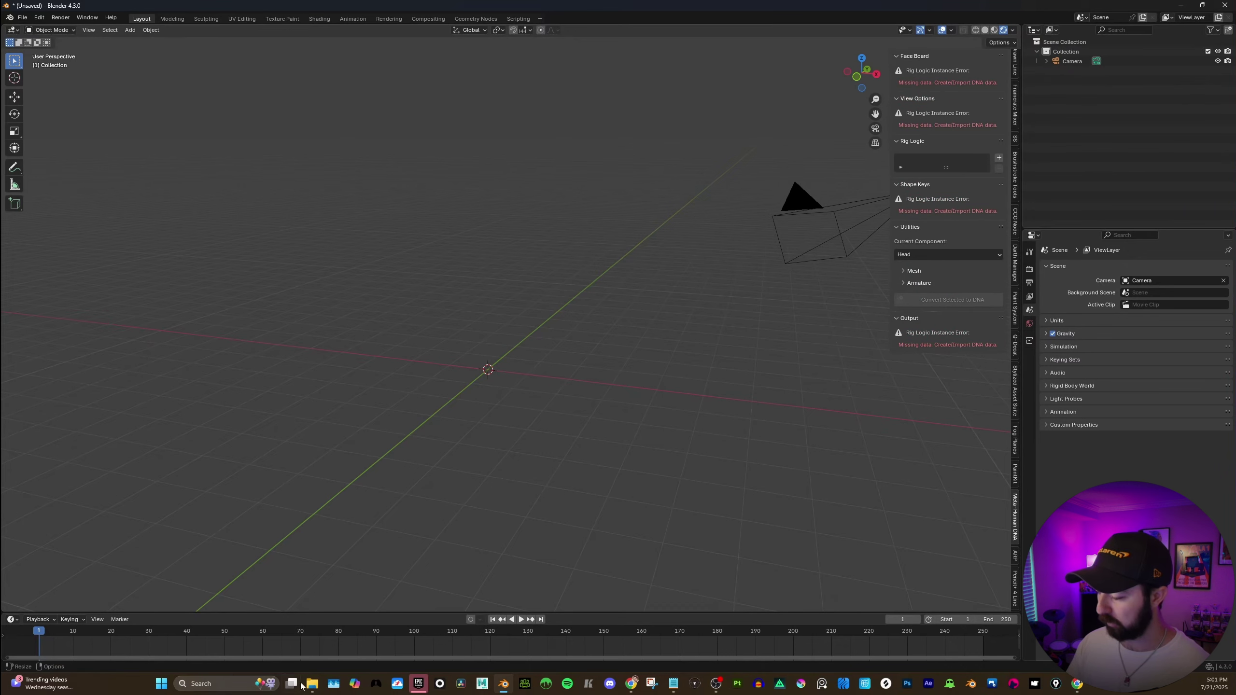
Open the exported MetahumanTest/BlenderTest/BlenderTest folder in File Explorer and bring head.dna into the Blender scene for import.
left_click(312, 683)
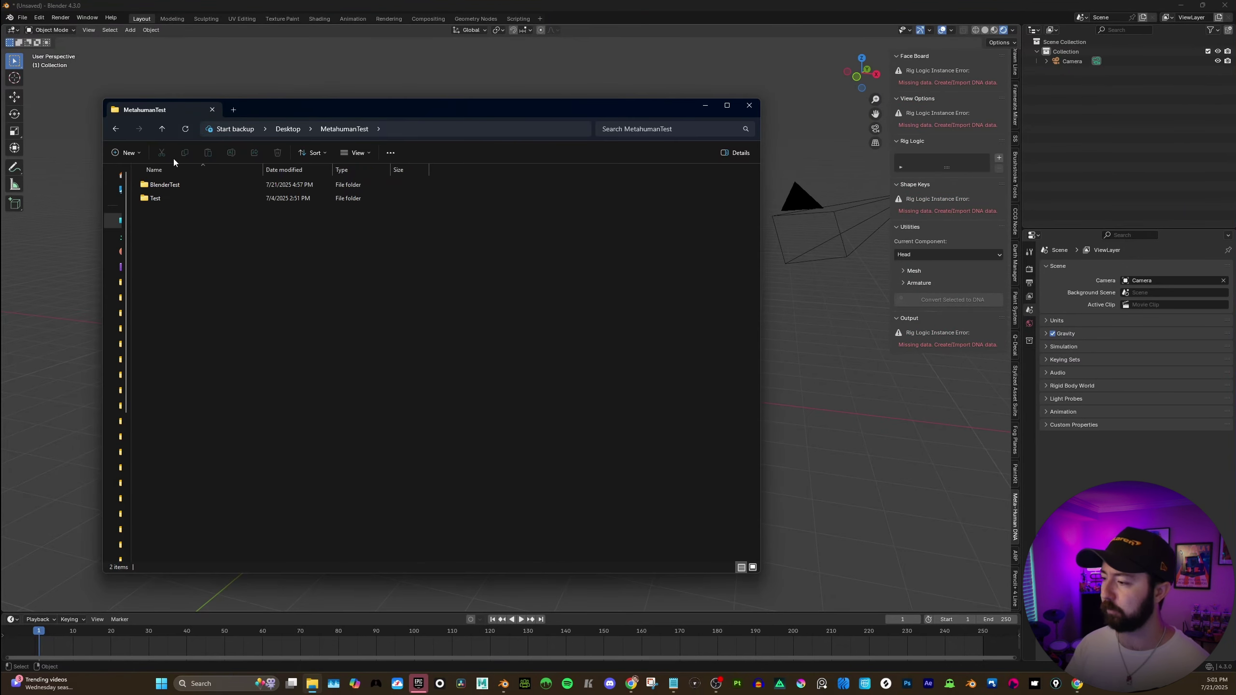
double_click(175, 185)
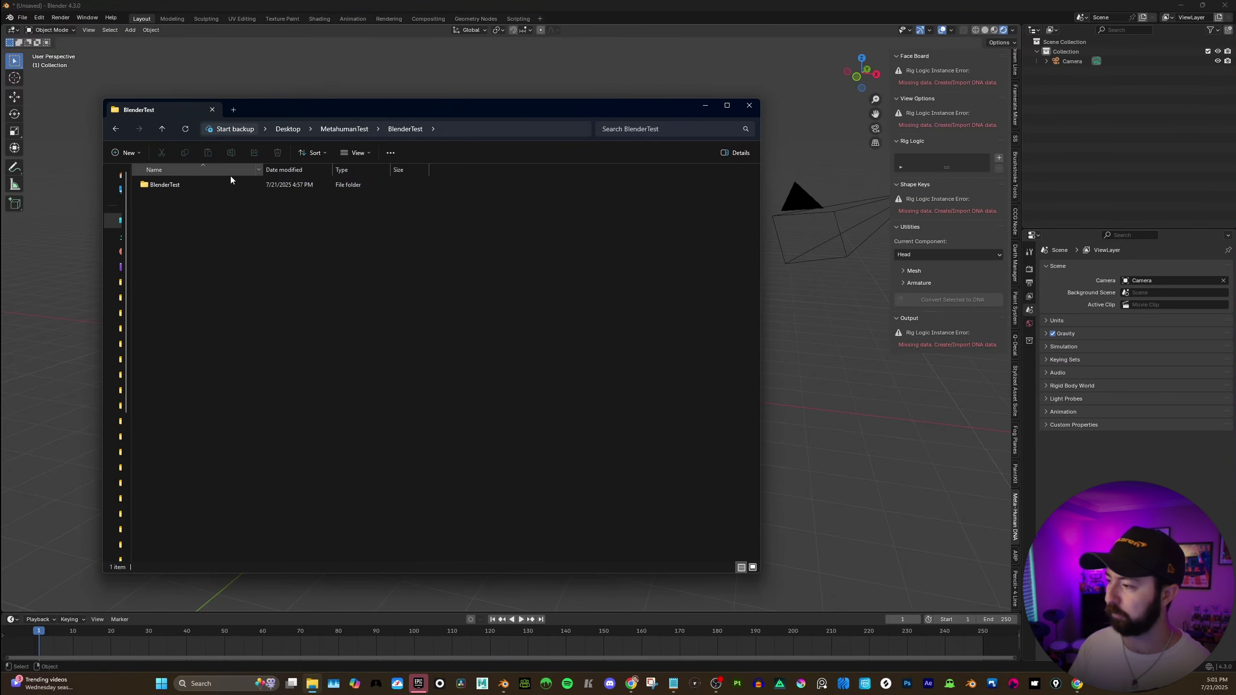
left_click(182, 188)
double_click(181, 187)
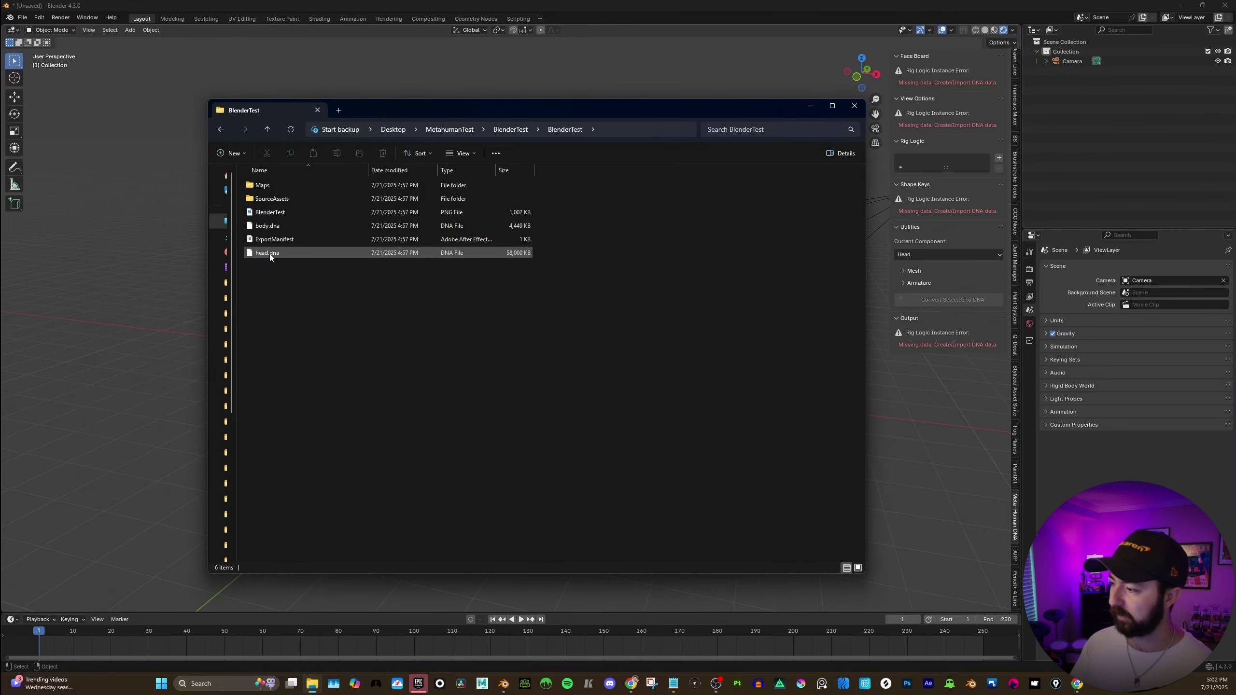
left_click_drag(270, 253, 138, 257)
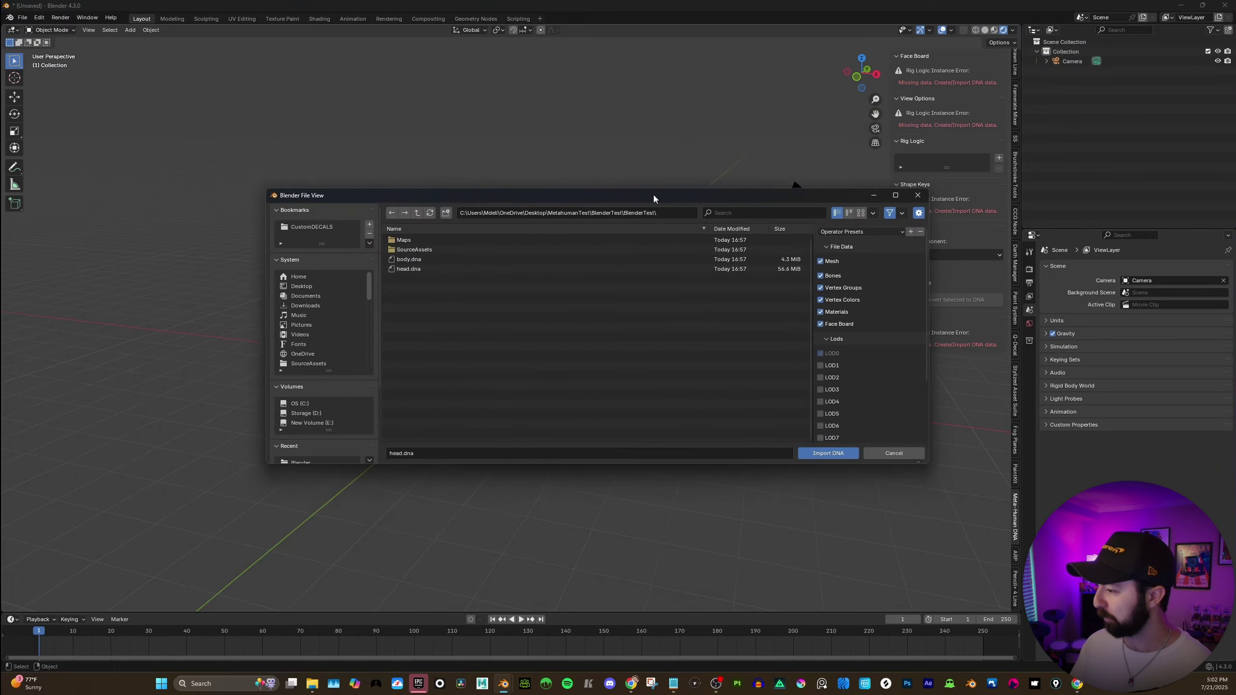
Import head.dna with Include Body enabled, keeping only LOD0 and all file data options on.
left_click_drag(628, 185, 623, 184)
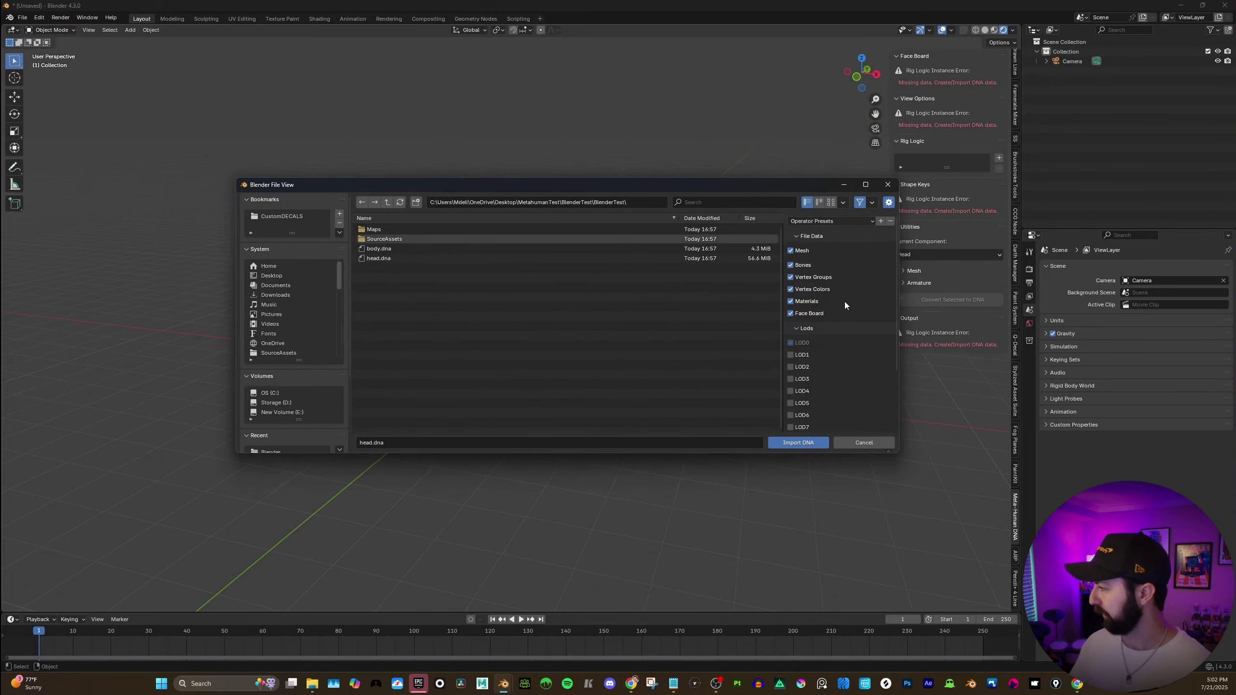
scroll(852, 292, "down", 5)
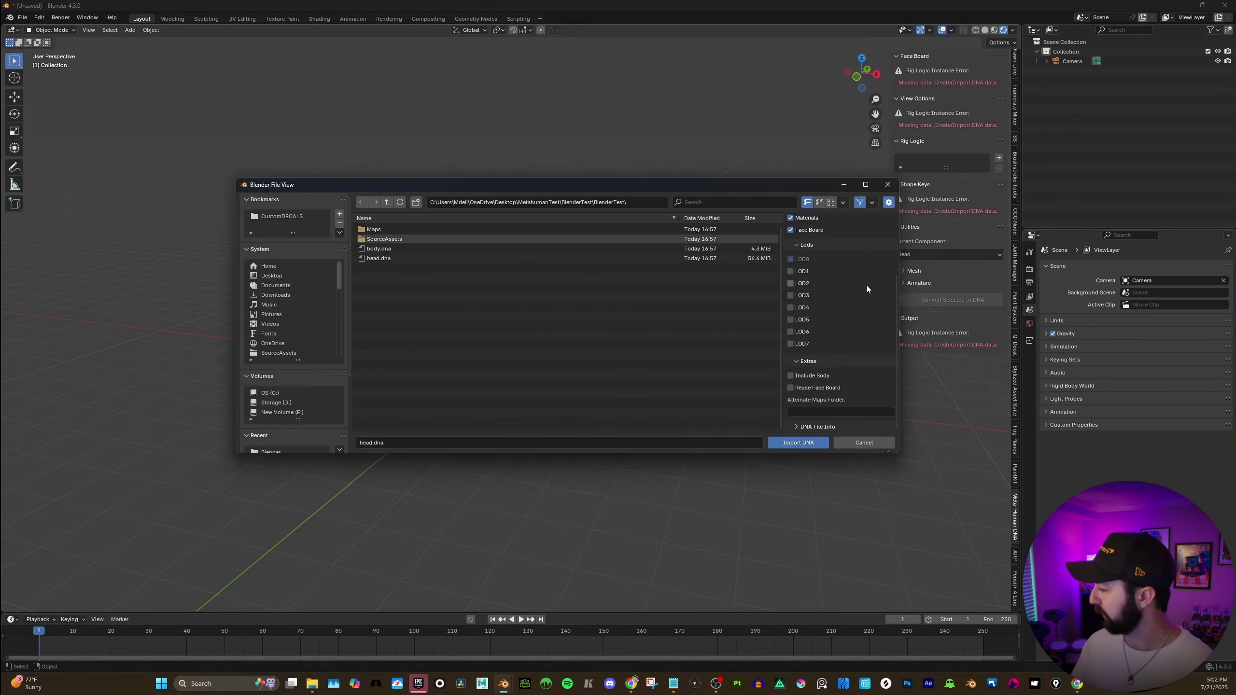
left_click(791, 375)
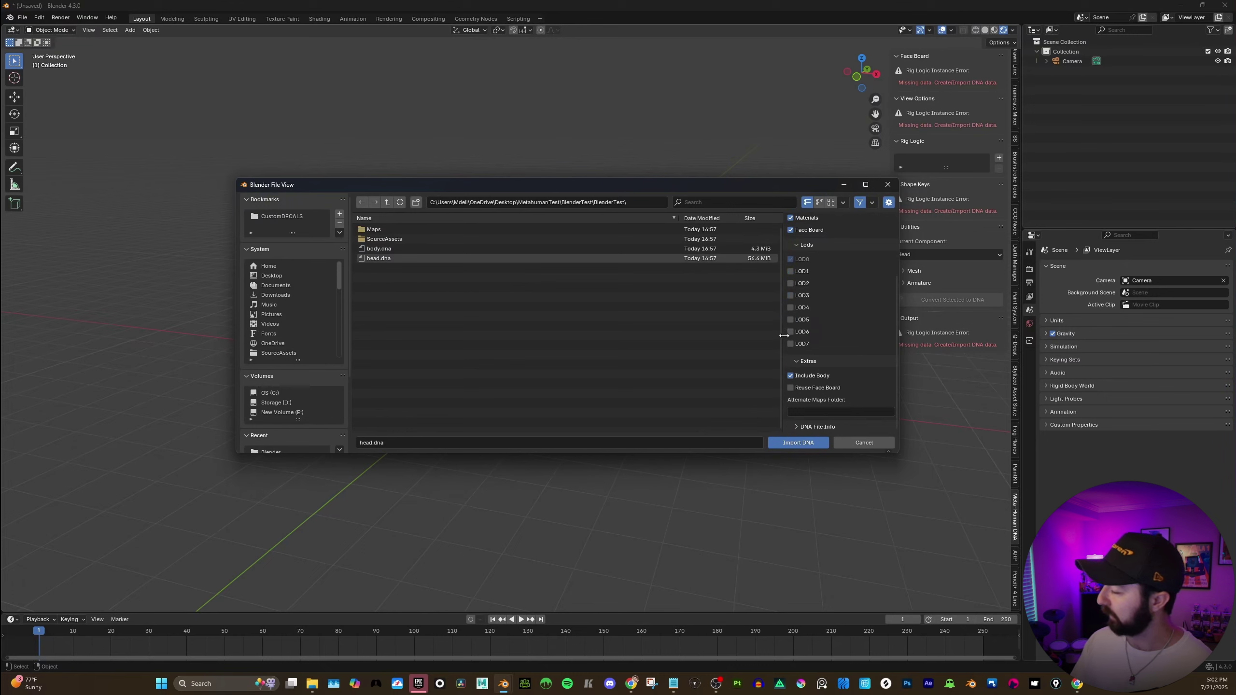
scroll(828, 334, "up", 3)
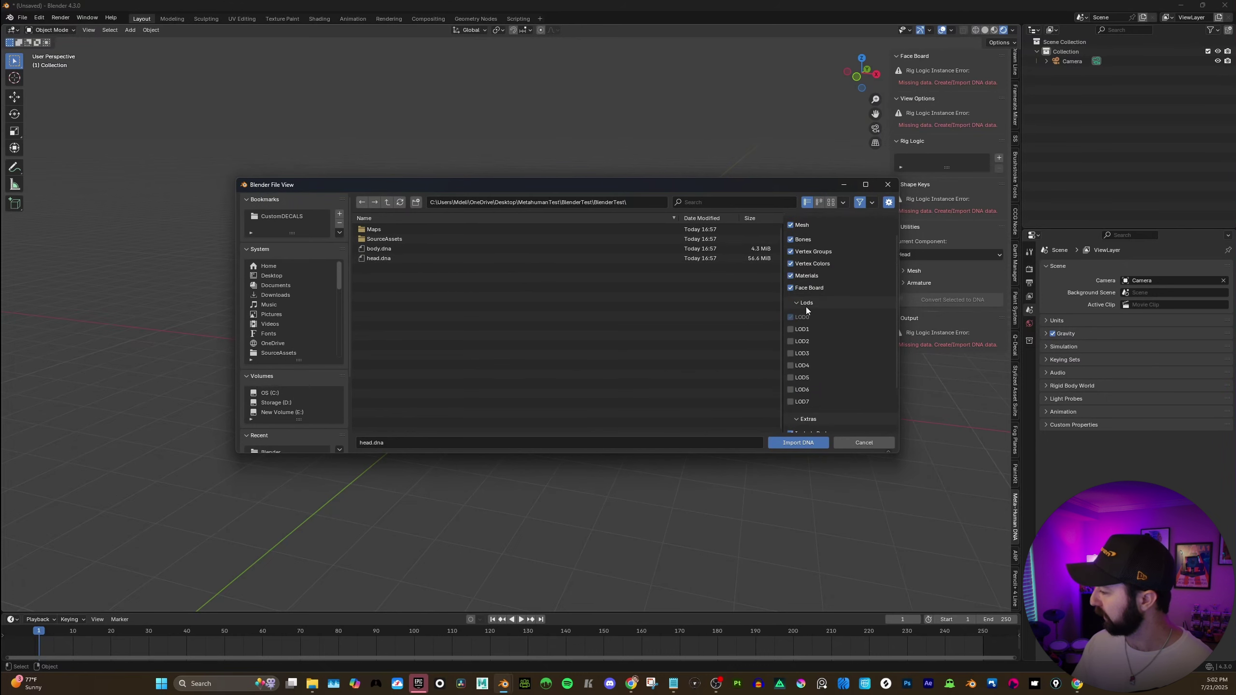
scroll(817, 339, "up", 2)
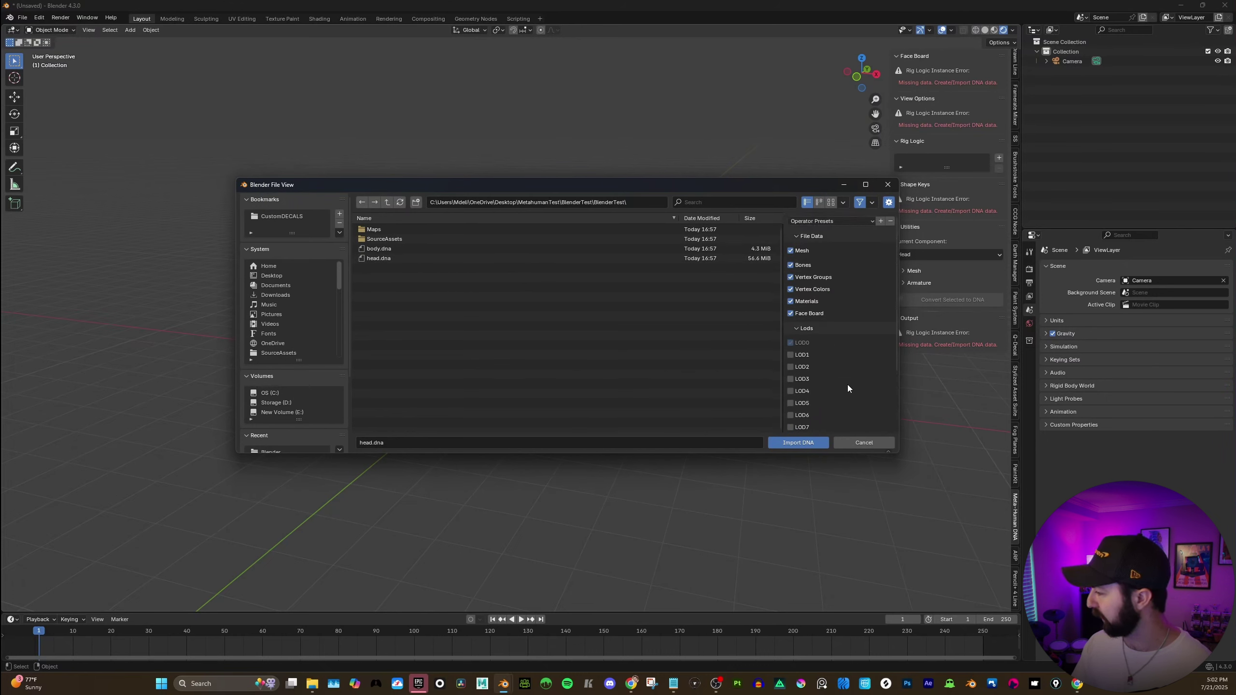
scroll(848, 385, "down", 4)
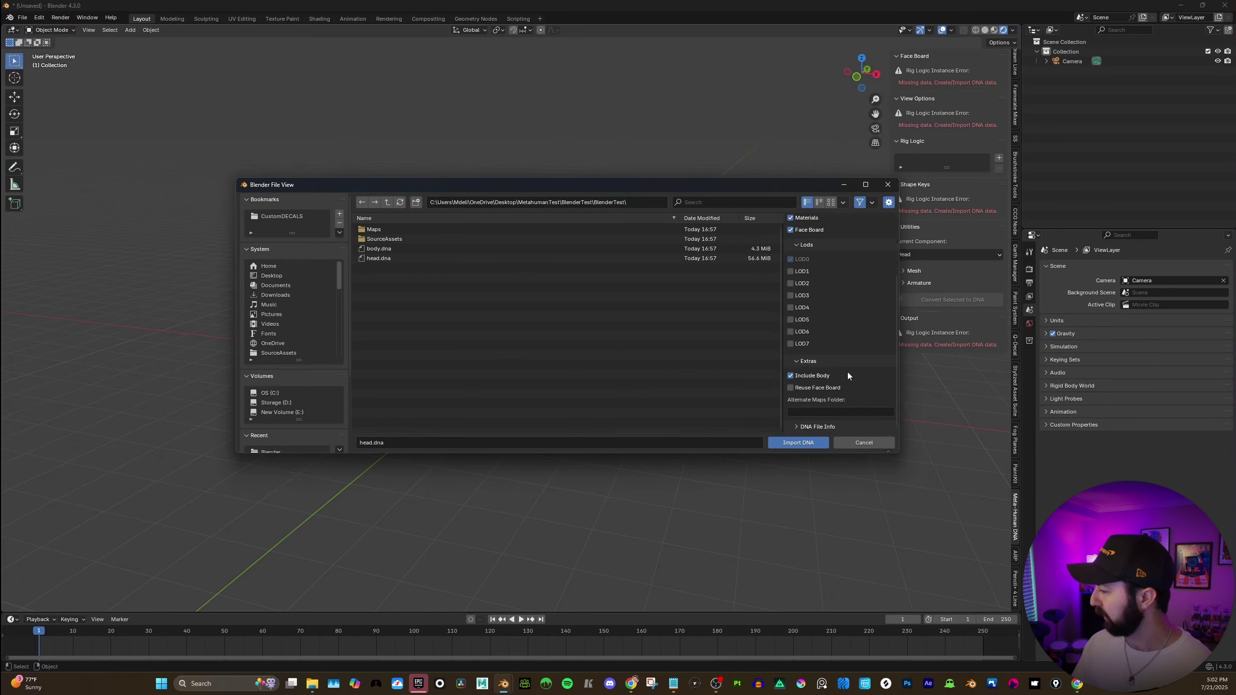
left_click(796, 443)
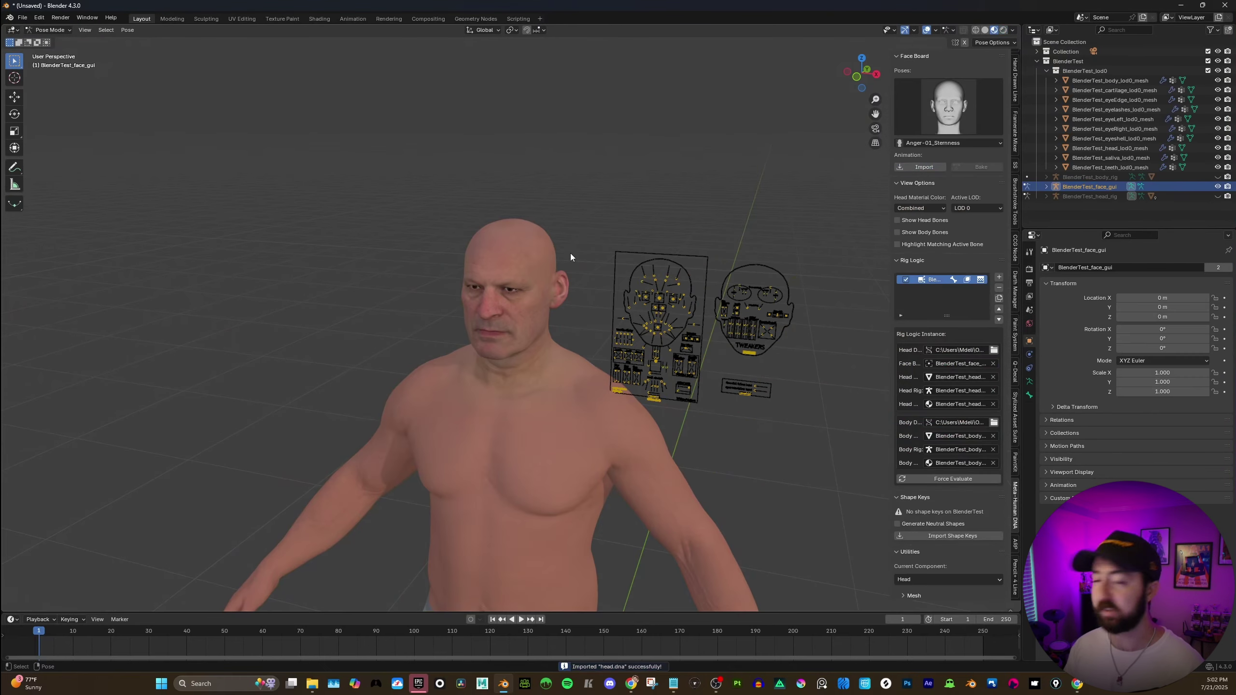
Try out the jaw control on the face board by moving it down, then cancel the move.
middle_click_drag(550, 205, 514, 192)
scroll(584, 222, "up", 5)
scroll(560, 219, "down", 2)
left_click_drag(514, 191, 517, 194, "alt")
scroll(589, 252, "up", 3)
left_click_drag(586, 249, 582, 247, "alt")
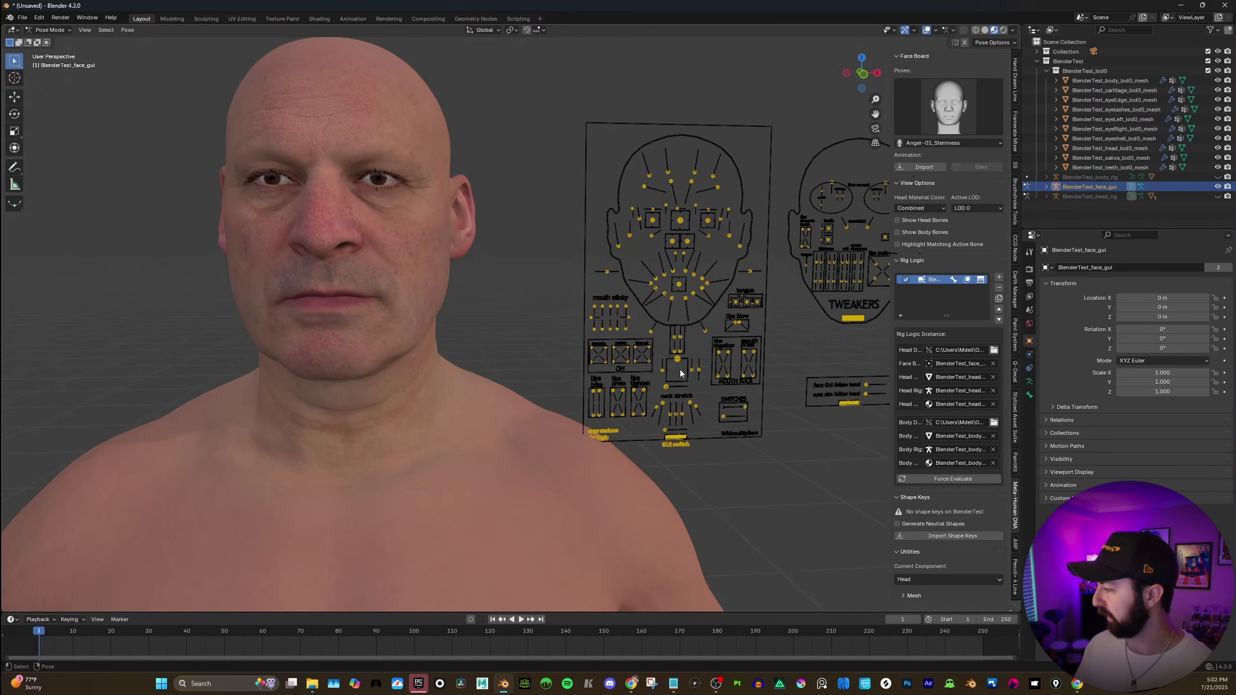
left_click(677, 360)
key("w")
middle_click_drag(679, 319, 674, 307, "alt")
left_click_drag(691, 324, 688, 336)
right_click(687, 335)
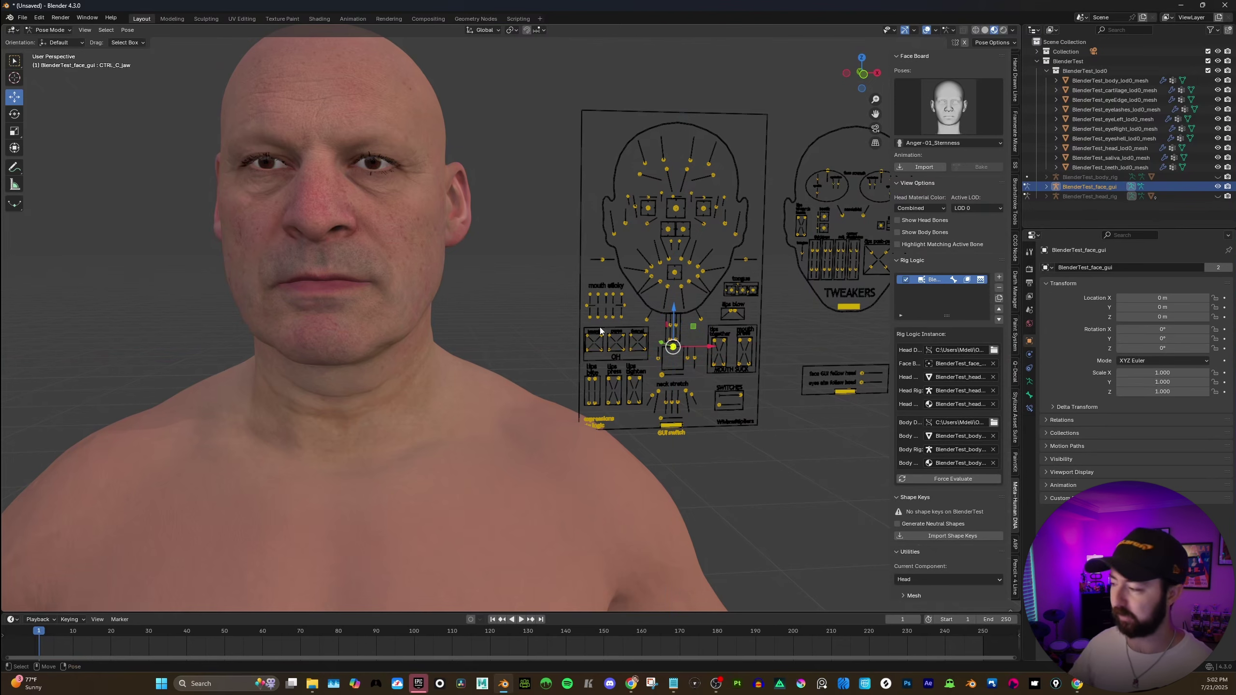
Try out the central mouth control on the face board by moving it, then undo the move.
middle_click_drag(581, 160, 561, 181, "ctrl")
mouse_move(560, 181)
middle_mouse_down("shift")
mouse_move(571, 267)
mouse_move(570, 178)
middle_mouse_up("shift")
middle_click_drag(570, 177, 610, 379, "shift")
middle_click_drag(611, 379, 626, 336, "ctrl")
left_click(639, 305)
mouse_move(659, 286)
left_mouse_down()
mouse_move(648, 284)
mouse_move(662, 276)
left_mouse_up()
key("ctrl+z")
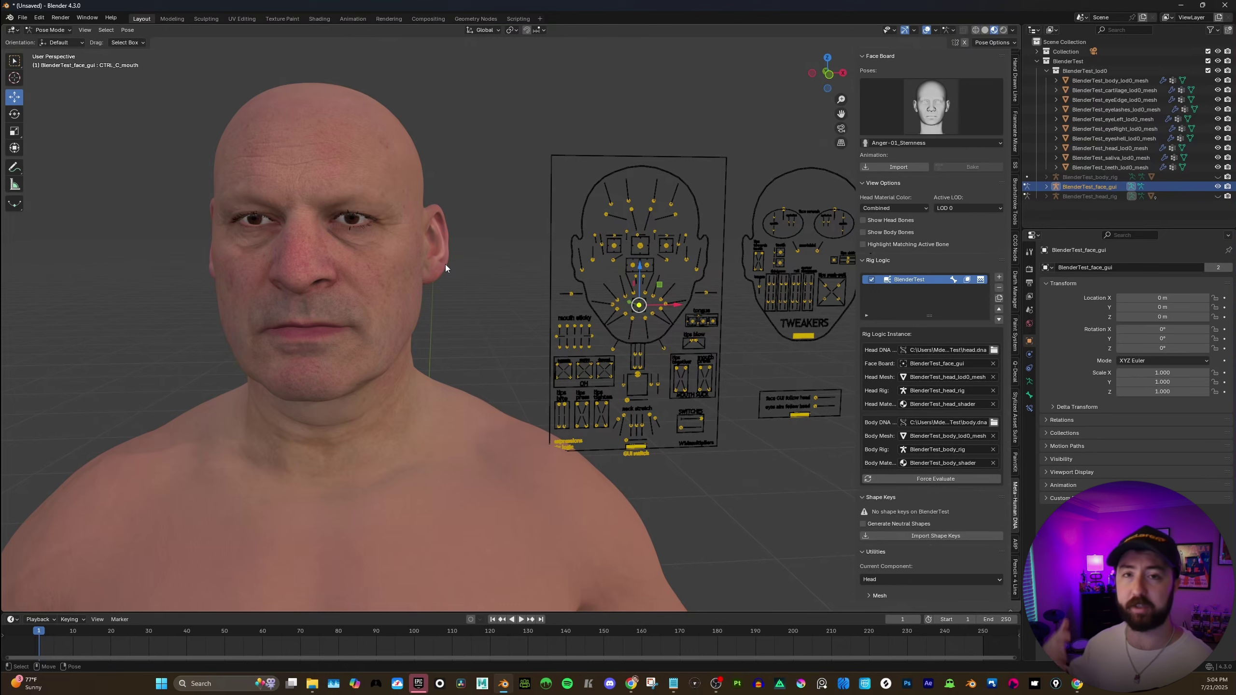
Collapse the Rig Logic section of the Meta-Human DNA add-on.
scroll(445, 265, "down", 1)
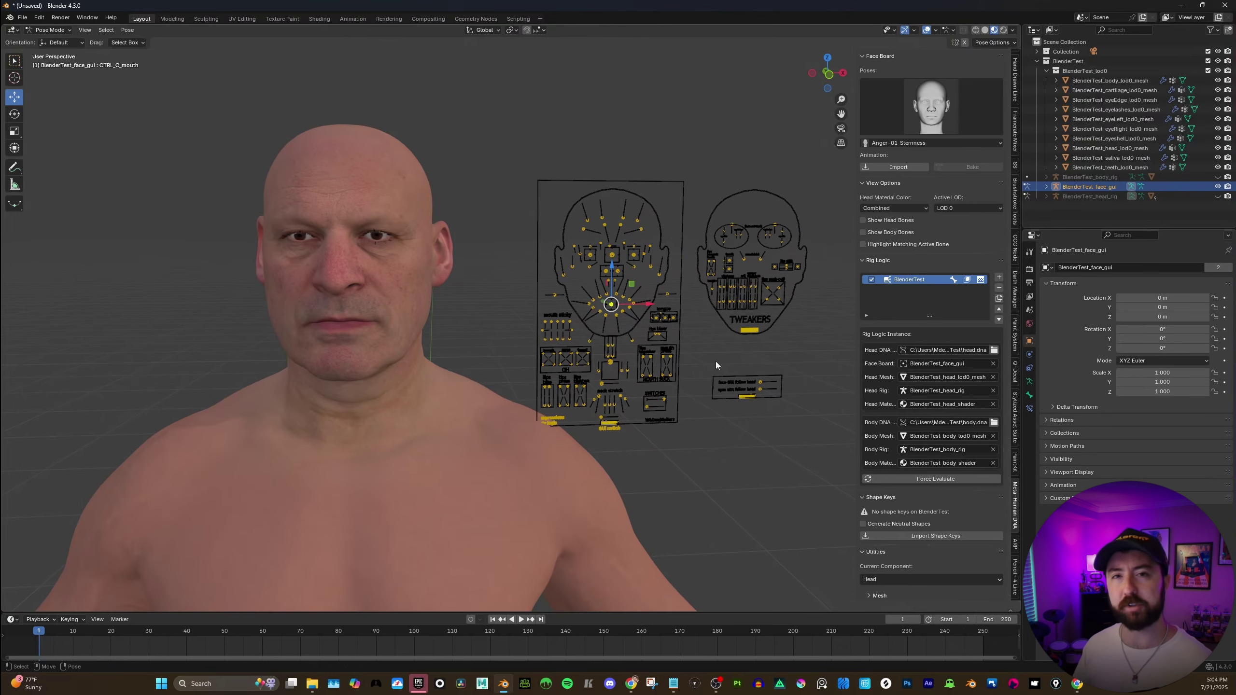
left_click(879, 261)
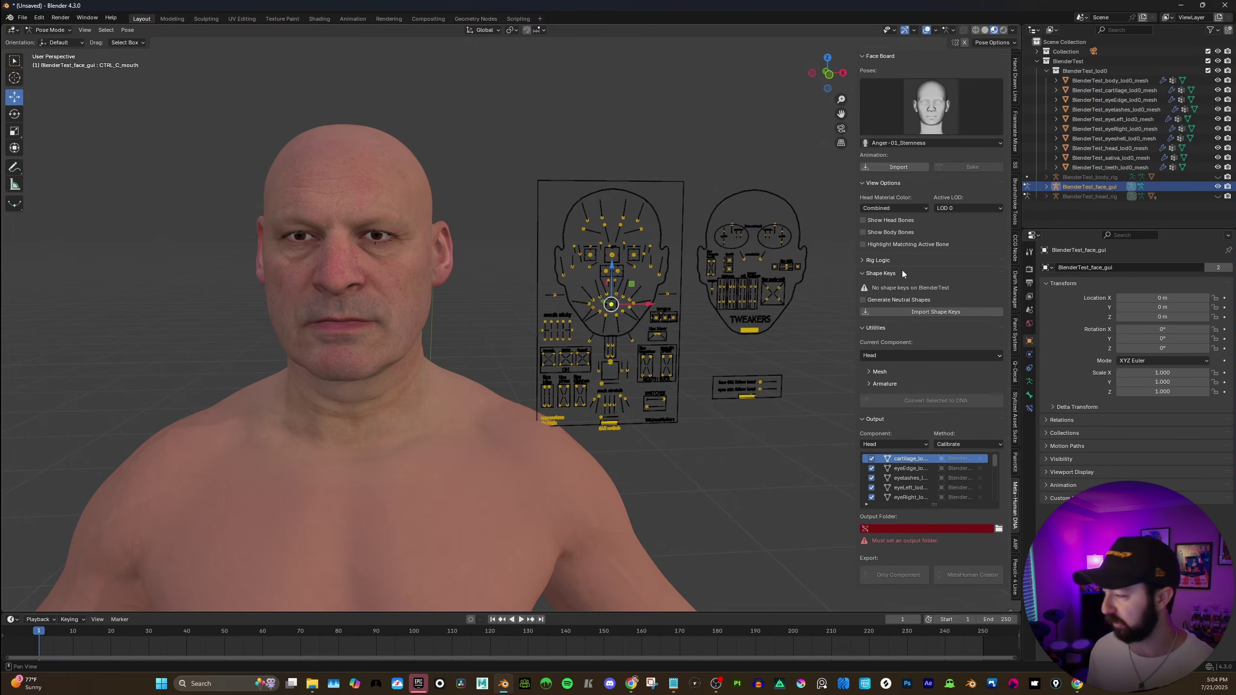
Import the shape keys for the MetaHuman head and put the face board back into Pose Mode.
left_click(932, 312)
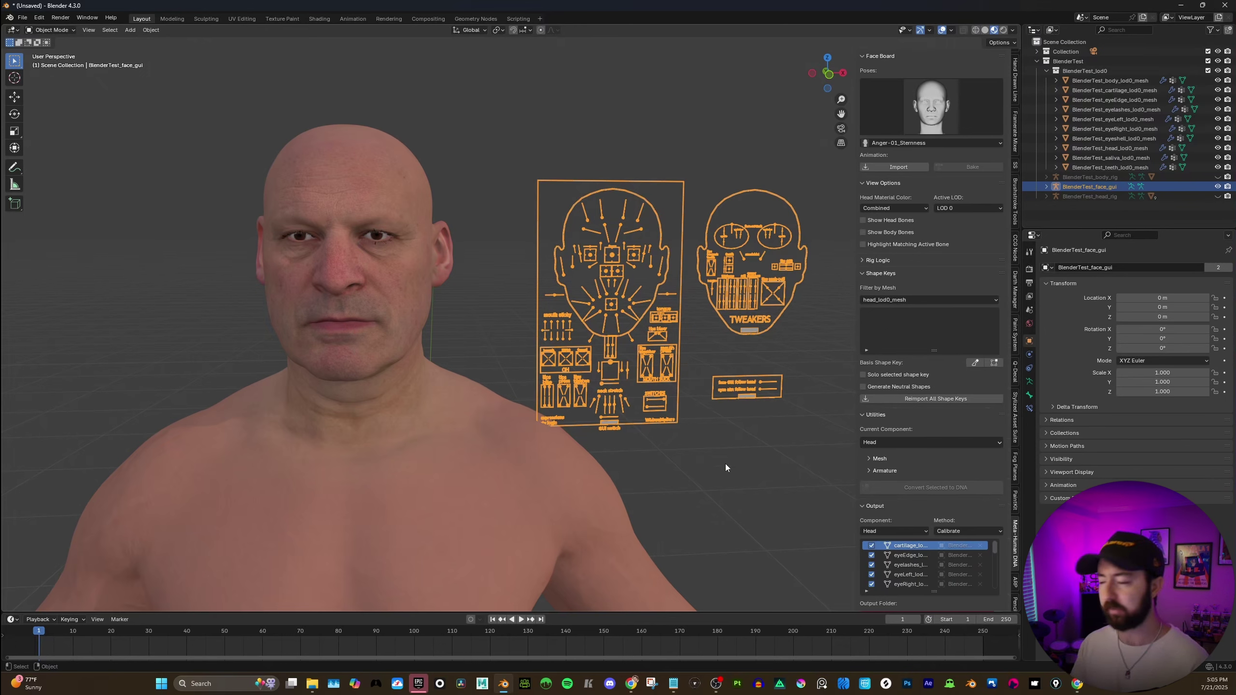
left_click(62, 31)
left_click(52, 63)
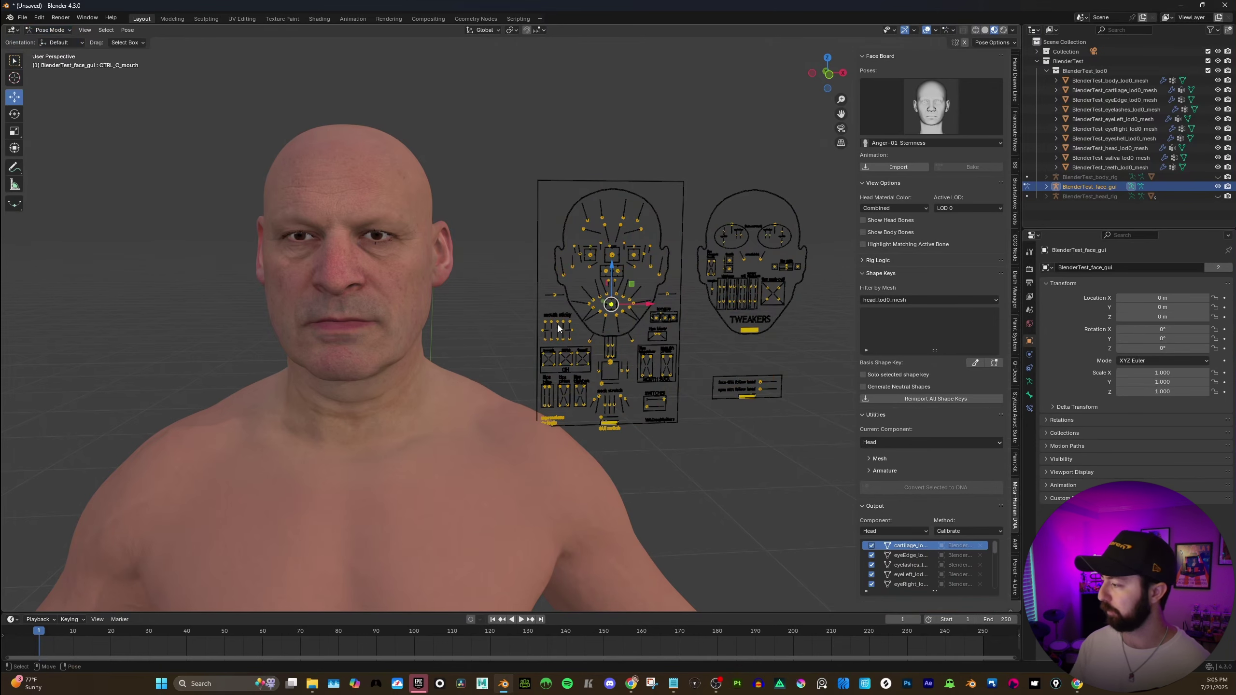
Lower the jaw control on the face board to open the mouth and activate the jaw_open shape key.
scroll(653, 375, "up", 3)
scroll(653, 375, "up", 2)
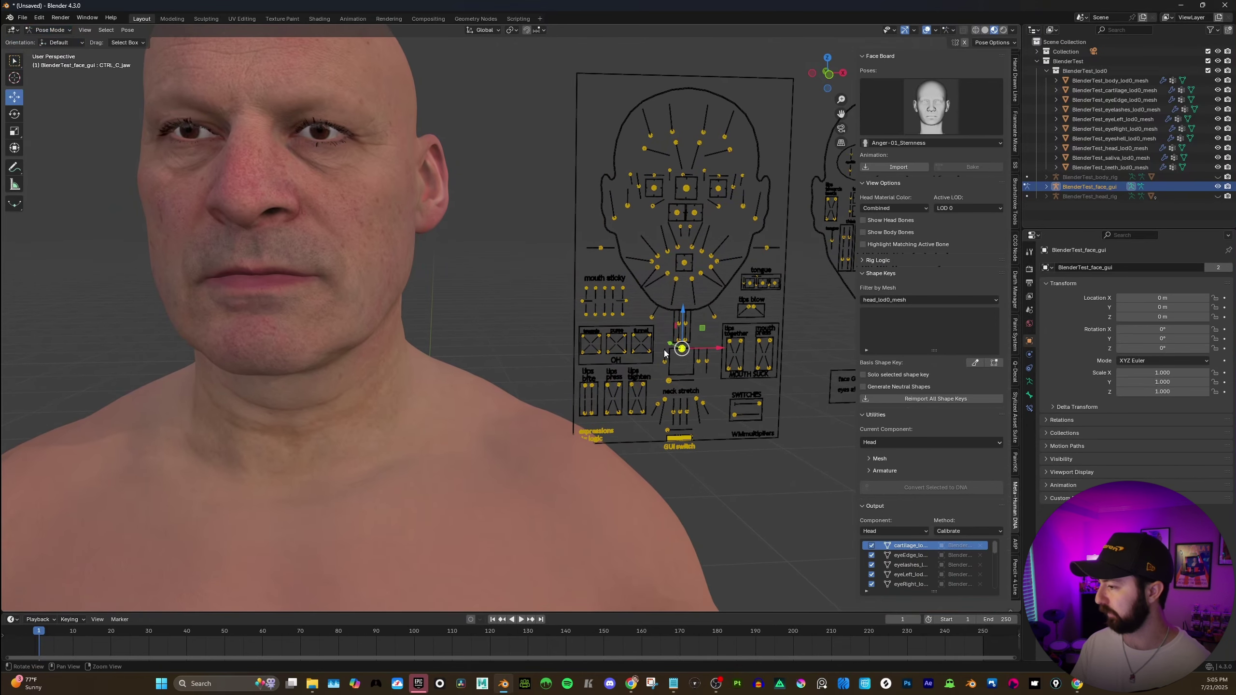
left_click_drag(682, 309, 681, 358)
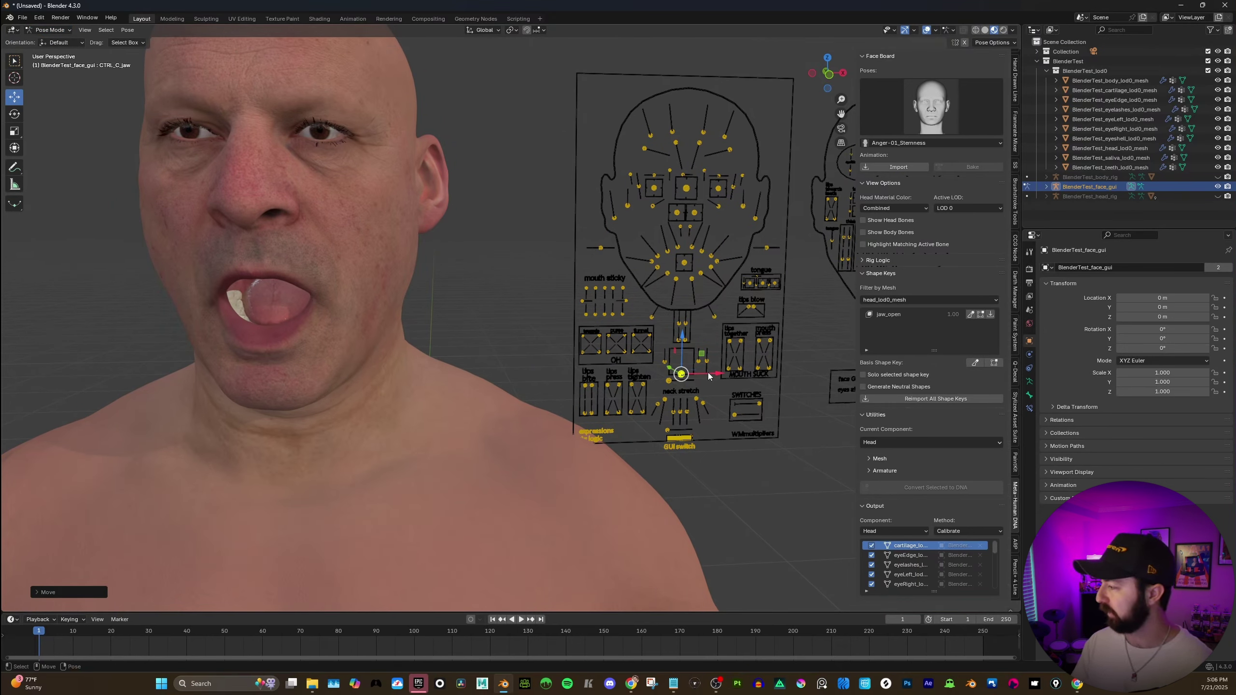
Try shifting the lowered jaw control sideways, then undo the shift.
left_click_drag(683, 347, 719, 376)
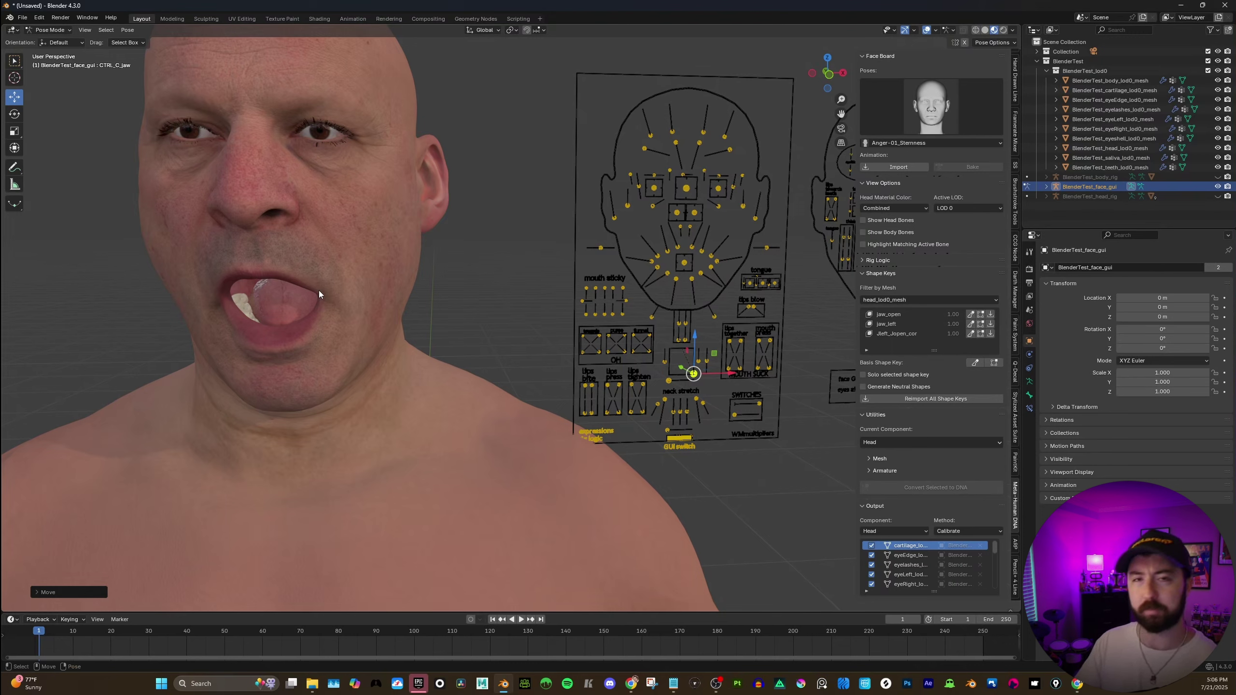
left_click(727, 449)
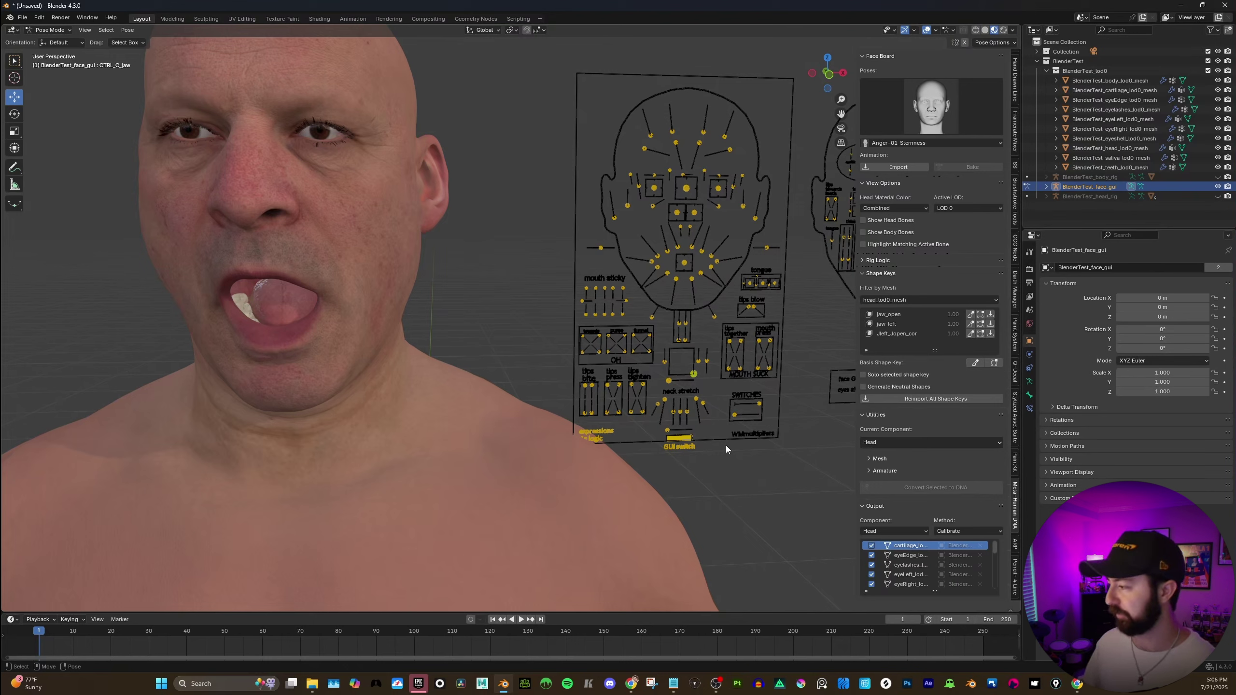
key("ctrl+z")
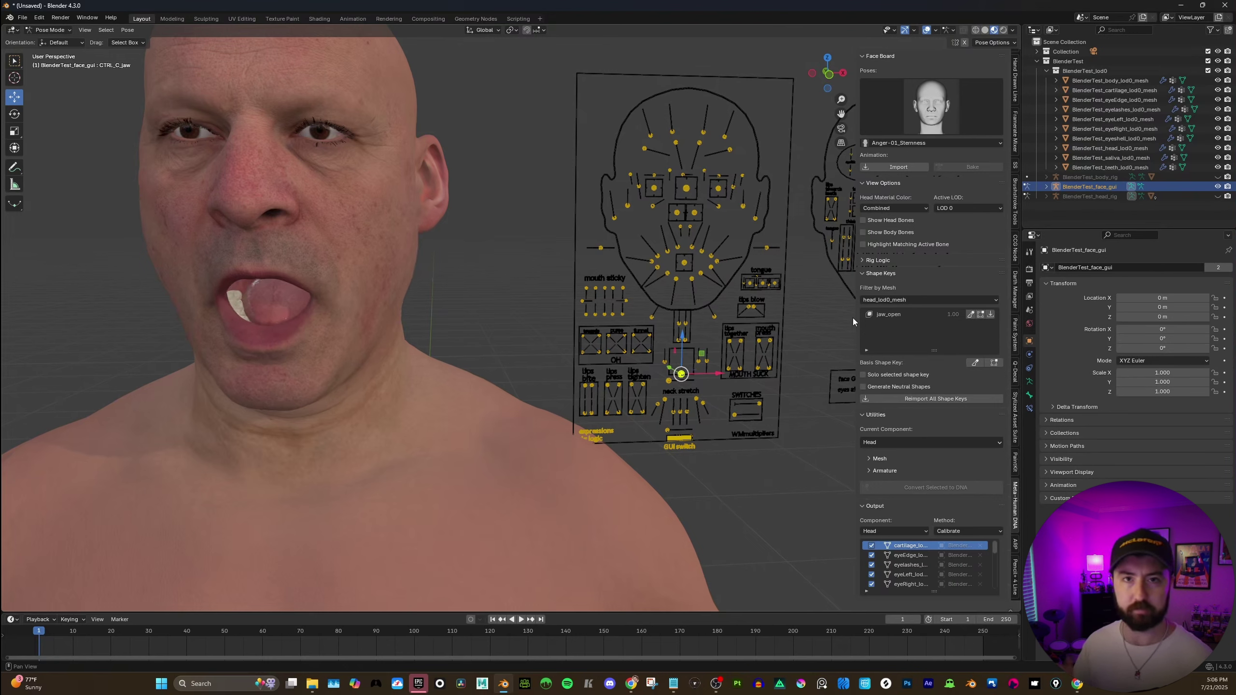
Open the jaw_open shape key of the head mesh for sculpting and choose the Grab brush.
middle_click_drag(649, 297, 530, 307)
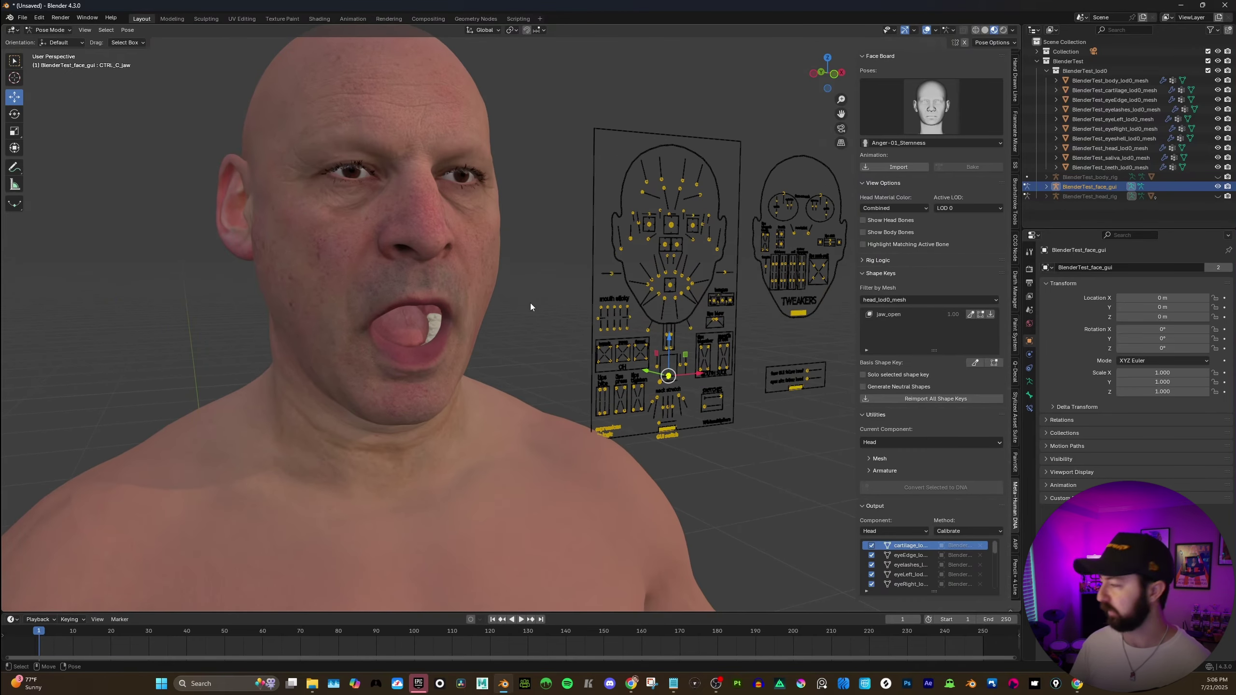
left_click(971, 314)
middle_click_drag(714, 325, 447, 388)
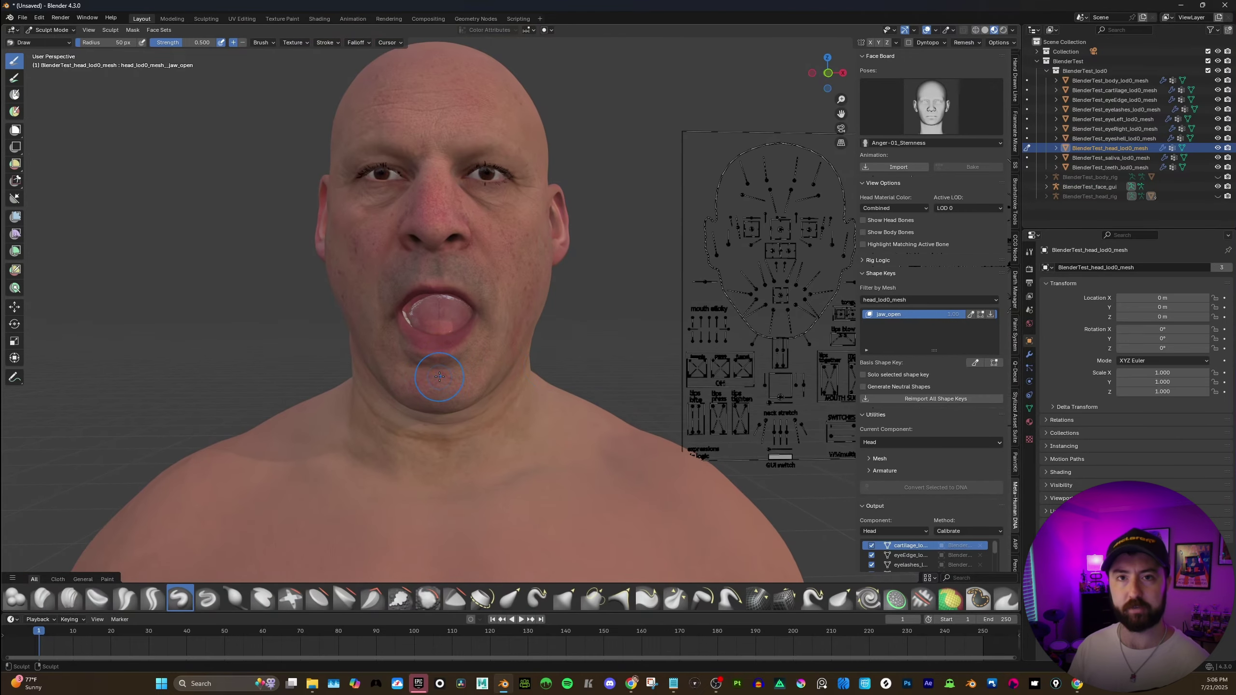
left_click_drag(436, 377, 482, 370, "alt")
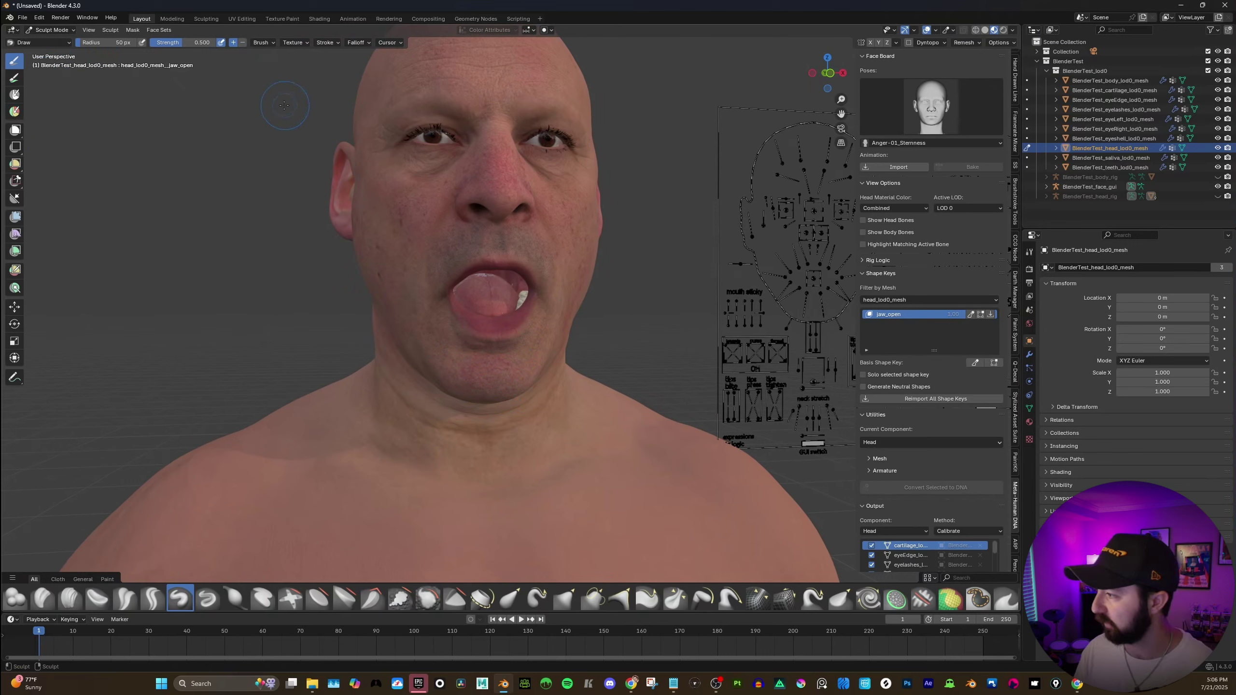
left_click(39, 43)
left_click(371, 149)
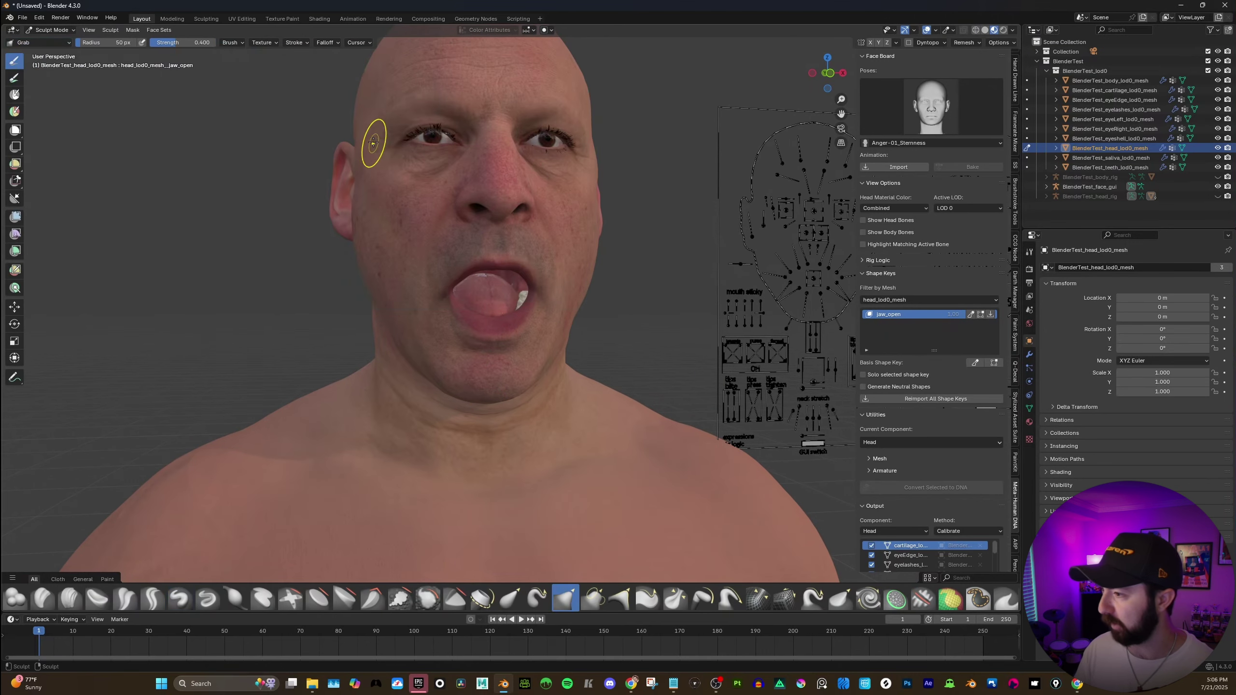
Reshape the chin and jawline of the jaw_open shape key with the Grab brush, working from several angles.
left_click_drag(562, 395, 563, 397)
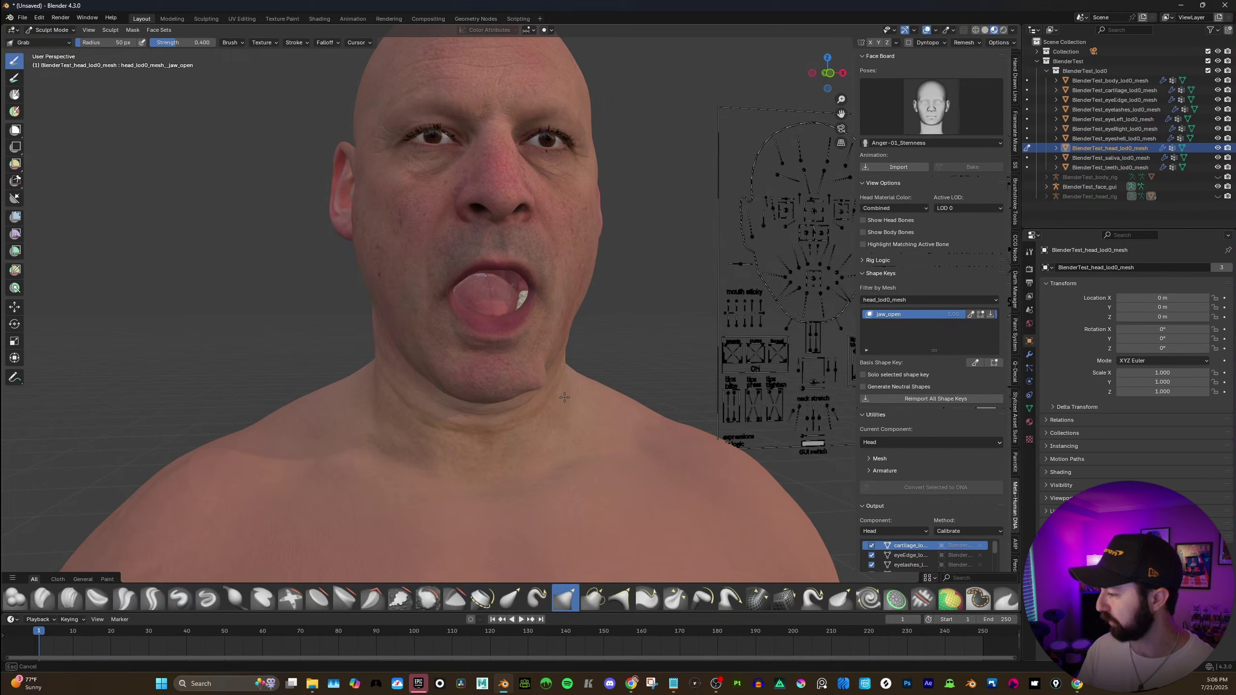
mouse_move(454, 385)
left_mouse_down()
mouse_move(468, 417)
mouse_move(495, 405)
mouse_move(499, 422)
mouse_move(527, 397)
mouse_move(462, 393)
mouse_move(491, 403)
mouse_move(516, 376)
left_mouse_up()
scroll(527, 393, "down", 1)
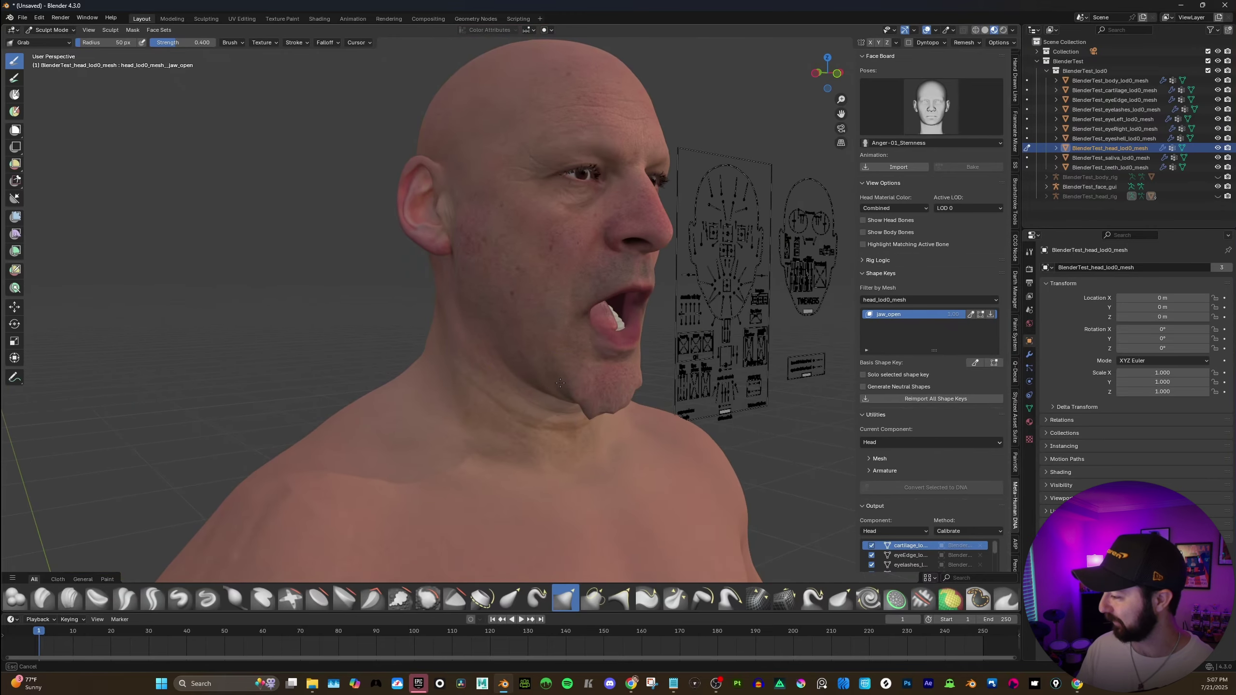
middle_click_drag(541, 387, 499, 378)
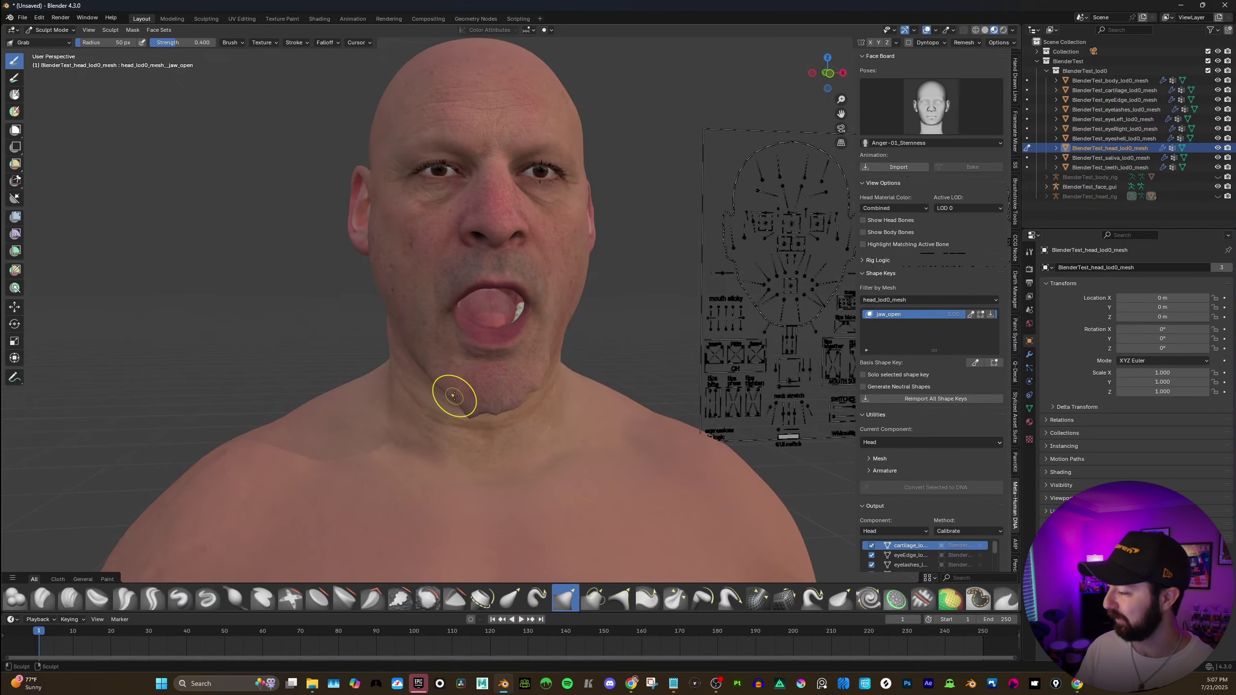
middle_click_drag(449, 413, 428, 405)
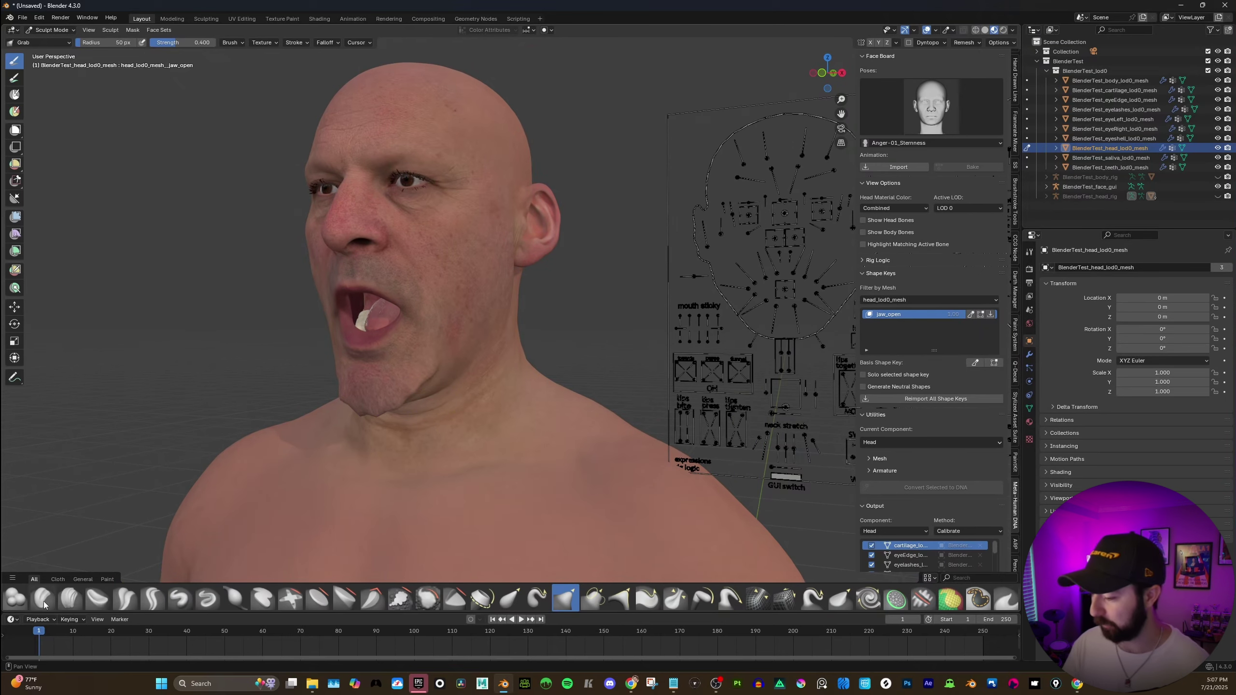
Set the current frame to 0, leave Sculpt Mode, and put the face board armature into Pose Mode.
mouse_move(39, 637)
left_mouse_down()
mouse_move(57, 638)
mouse_move(35, 637)
left_mouse_up()
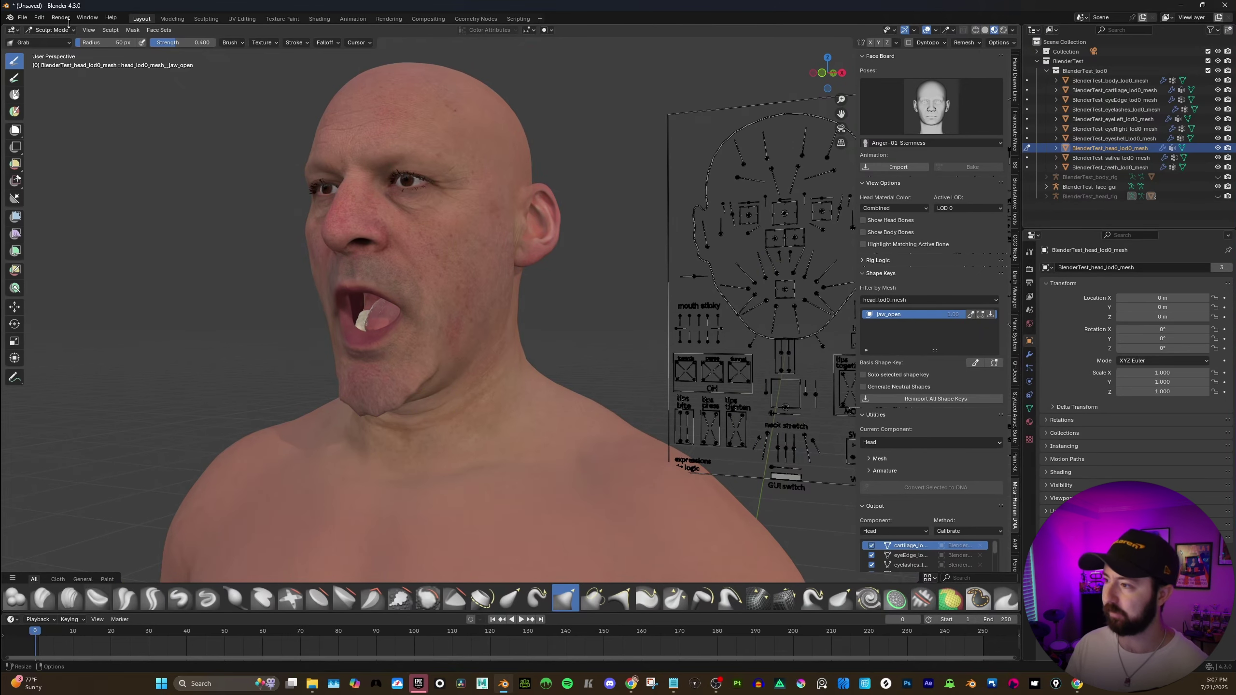
left_click(51, 30)
left_click(58, 44)
middle_click_drag(554, 170, 560, 166)
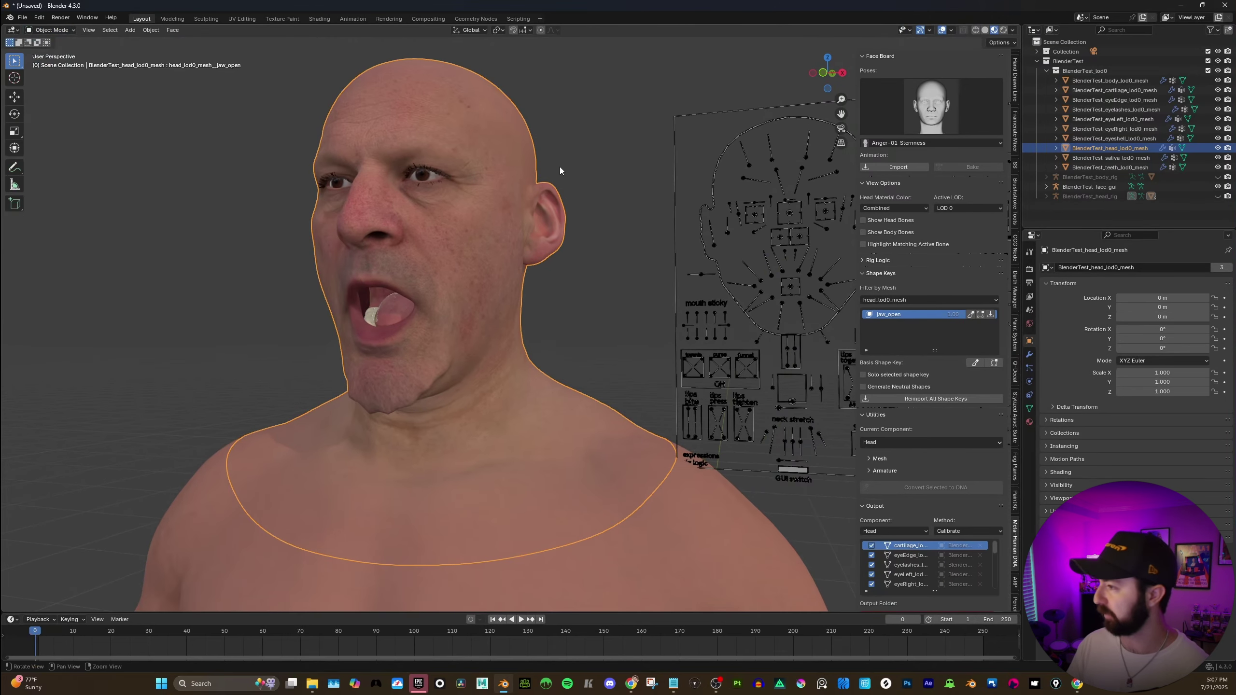
left_click(766, 204)
left_click(52, 32)
left_click(71, 62)
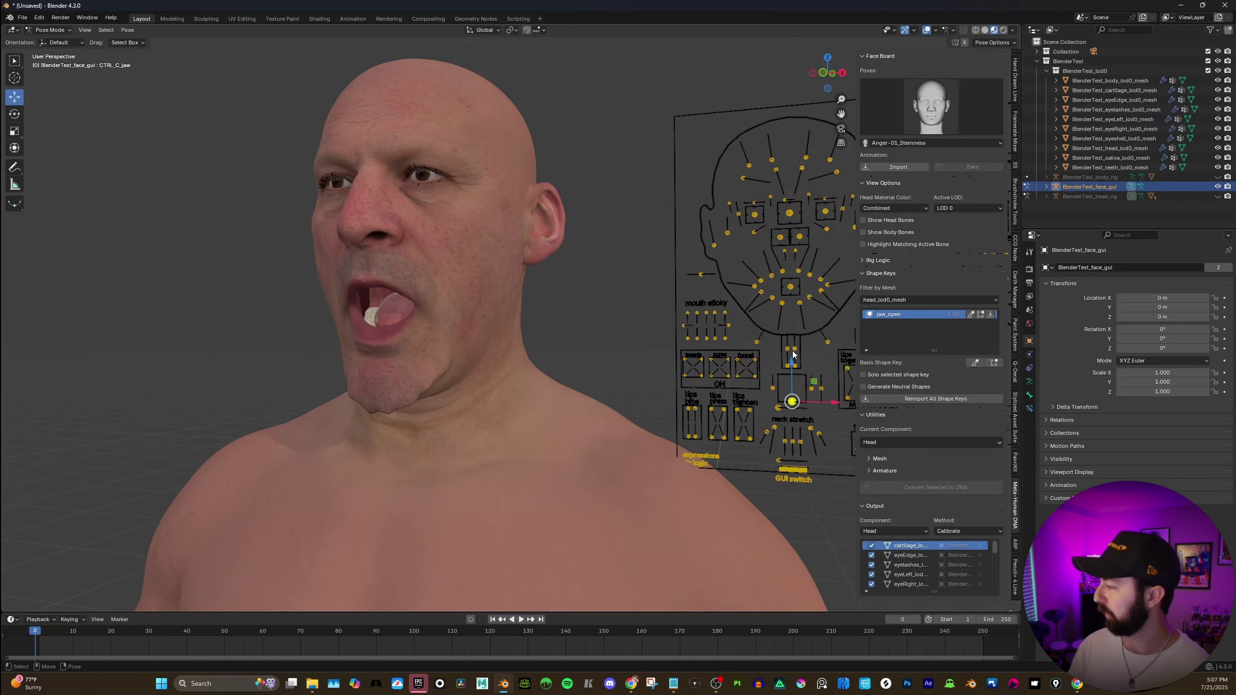
Close, reopen and close the mouth with the jaw control to test the sculpted jaw_open shape.
left_click_drag(789, 388, 783, 341)
middle_click_drag(526, 298, 553, 298)
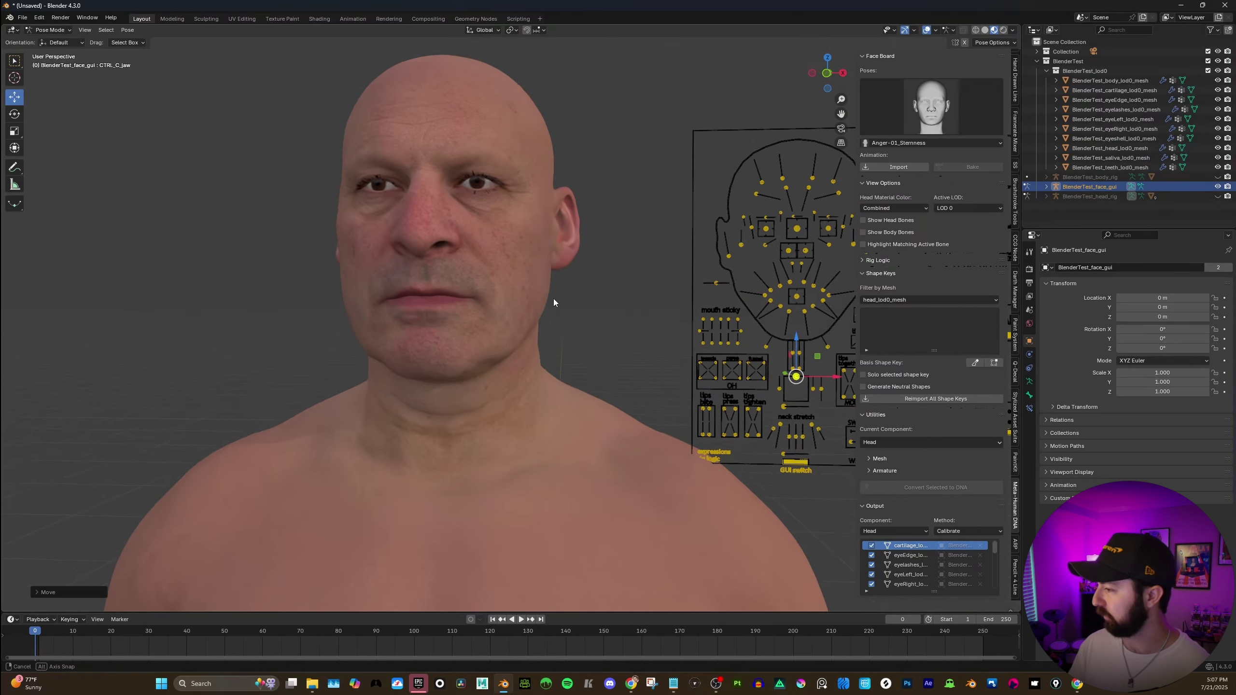
middle_click_drag(748, 341, 706, 324, "shift")
mouse_move(475, 316)
middle_mouse_down()
mouse_move(514, 321)
mouse_move(492, 325)
middle_mouse_up()
left_click_drag(756, 317, 452, 325)
mouse_move(453, 325)
middle_mouse_down()
mouse_move(422, 323)
mouse_move(441, 323)
middle_mouse_up()
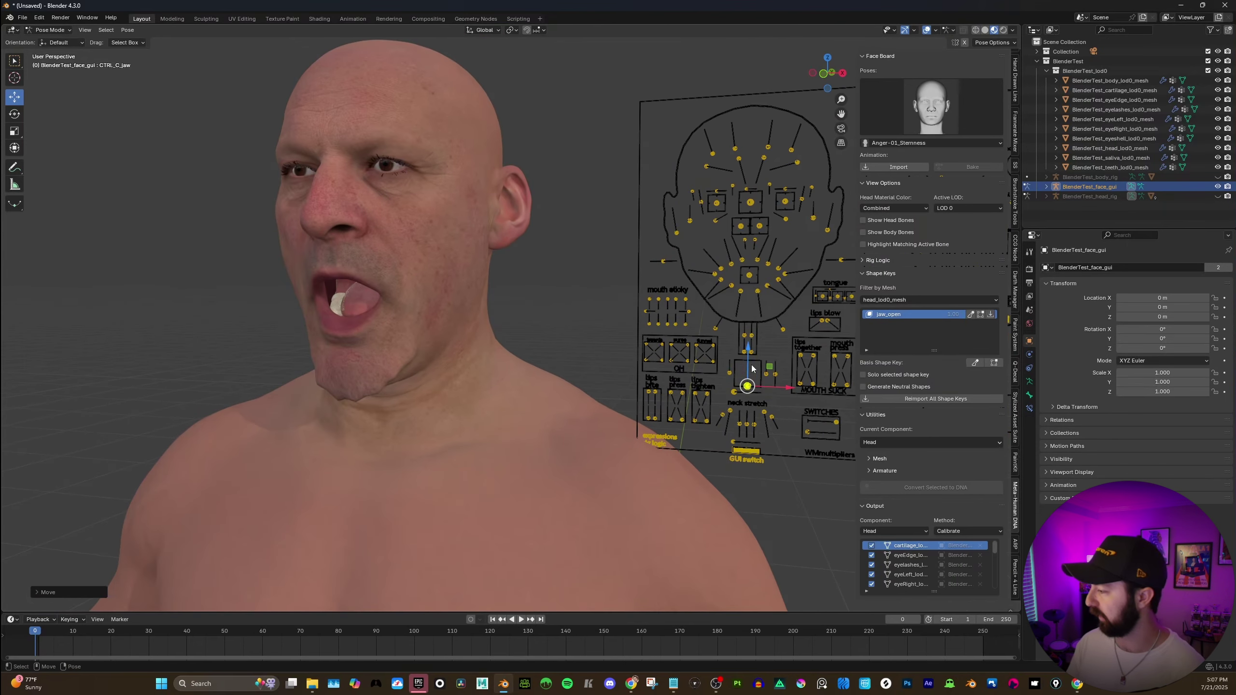
left_click_drag(769, 368, 759, 370)
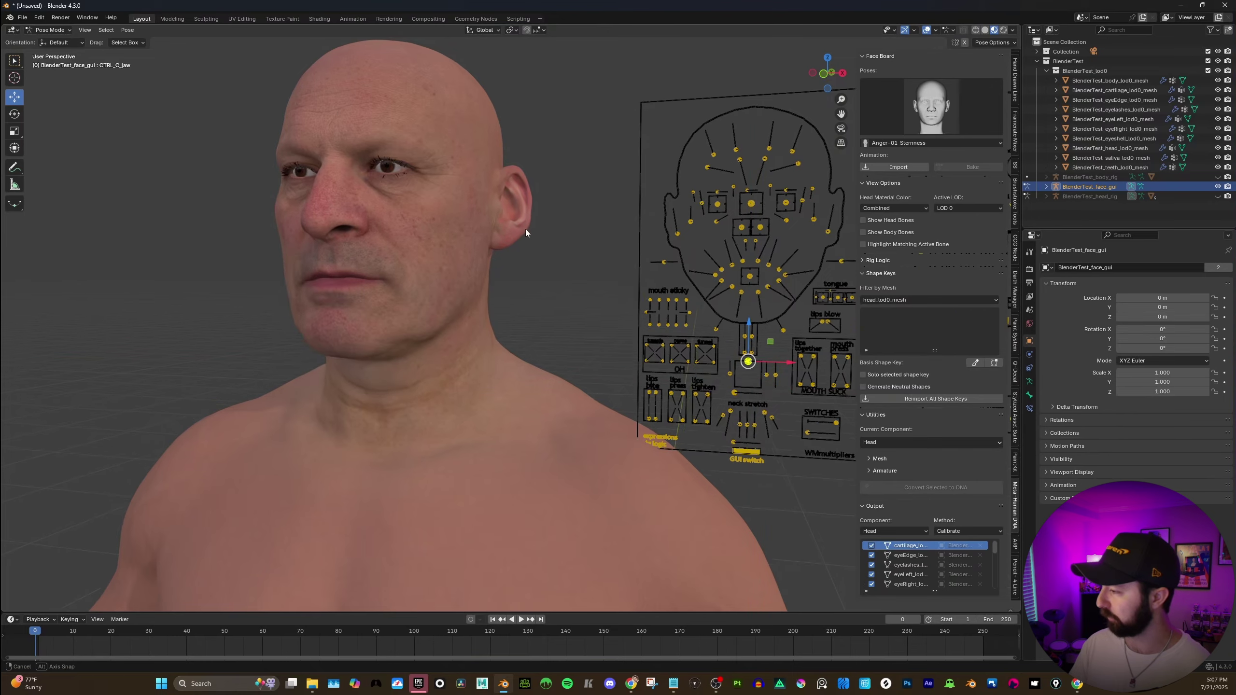
middle_click_drag(526, 228, 590, 180)
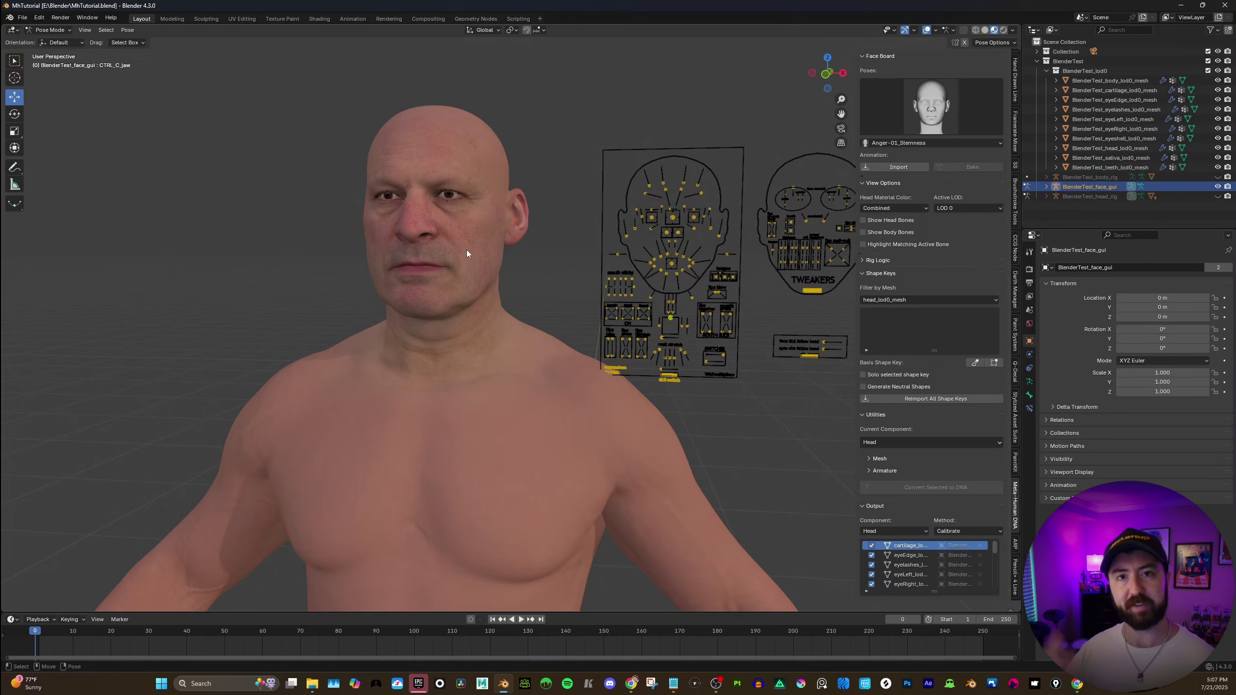
Collapse the Shape Keys and Utilities sections of the Meta-Human DNA add-on.
scroll(589, 292, "down", 2)
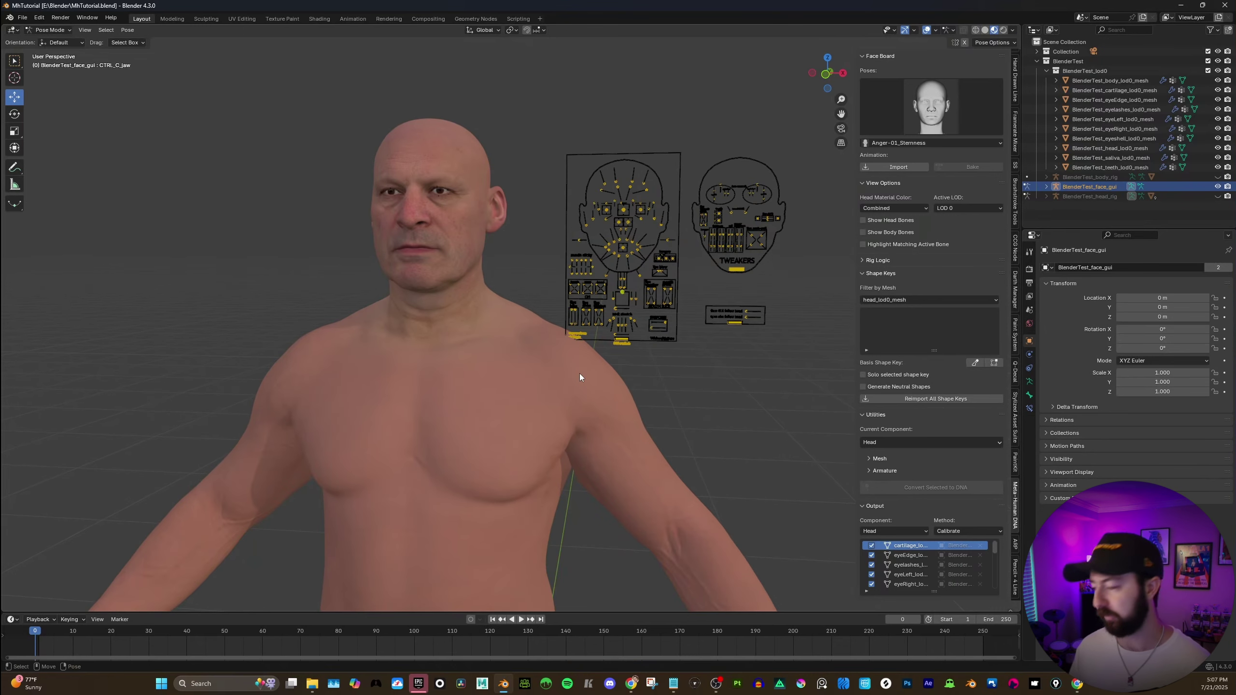
left_click(862, 273)
left_click(861, 286)
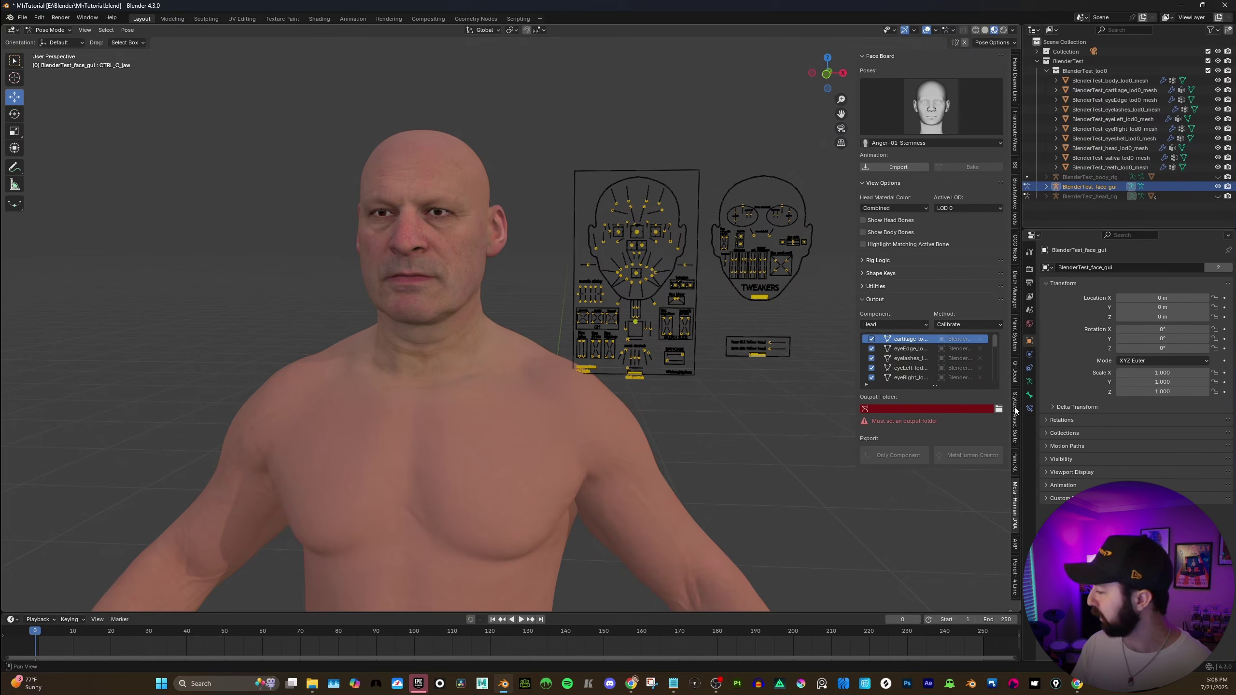
Create a DNA_Adjust folder inside Desktop\MetahumanTest\BlenderTest and set it as the DNA output folder.
left_click(998, 408)
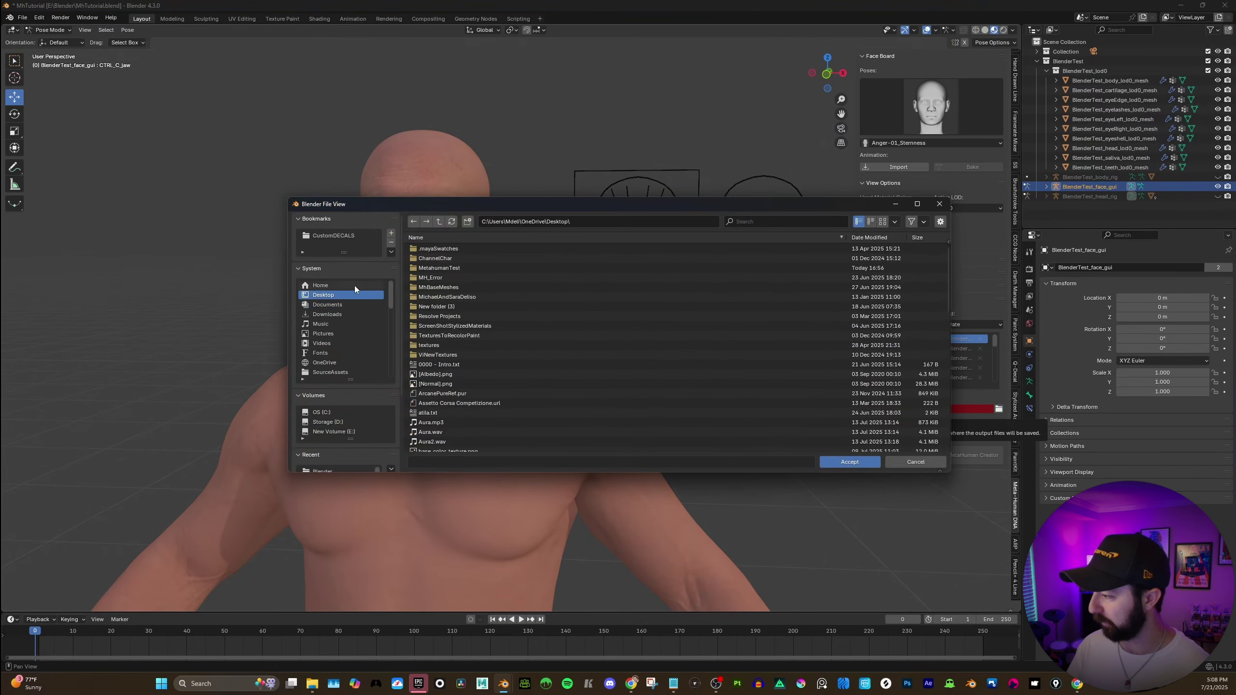
double_click(446, 269)
double_click(438, 249)
left_click(468, 222)
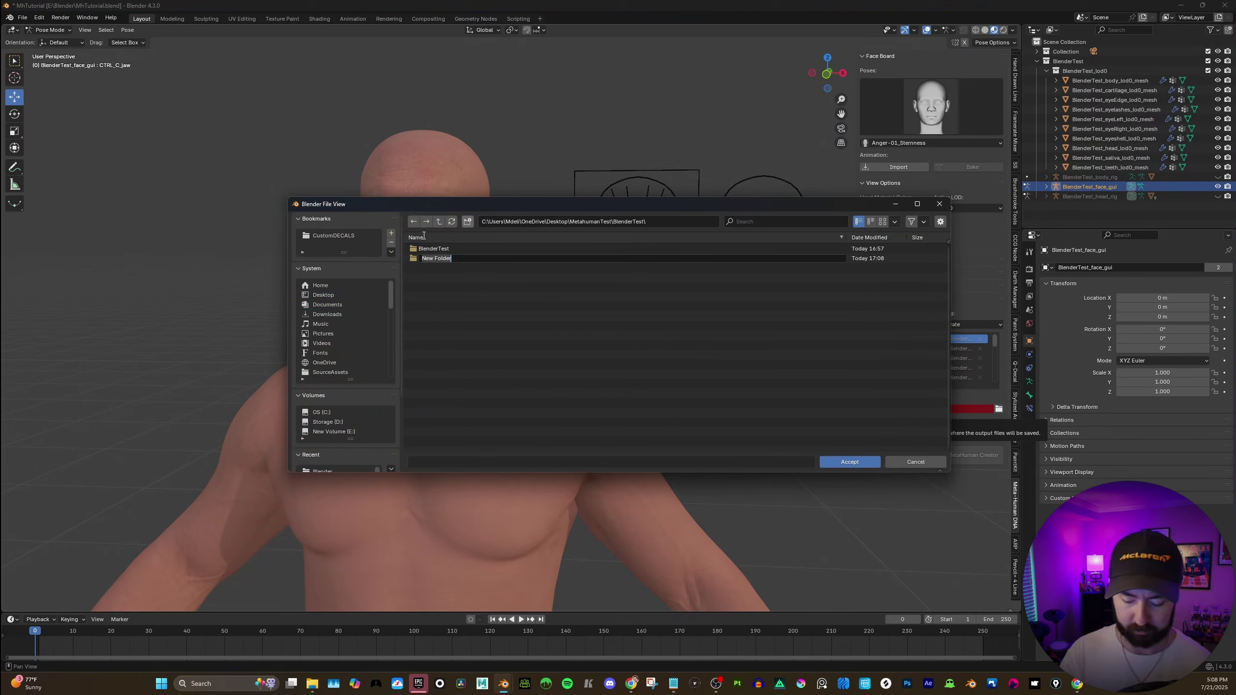
type("DNA_Adjust")
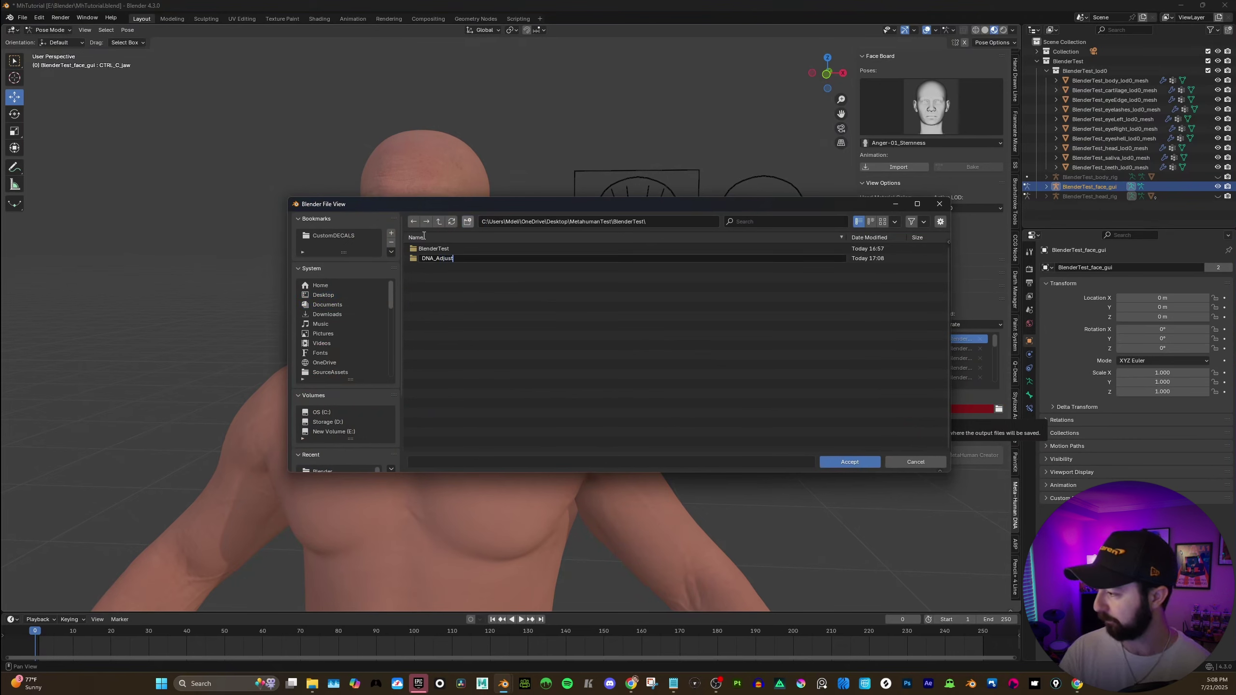
key("Return")
key("Return")
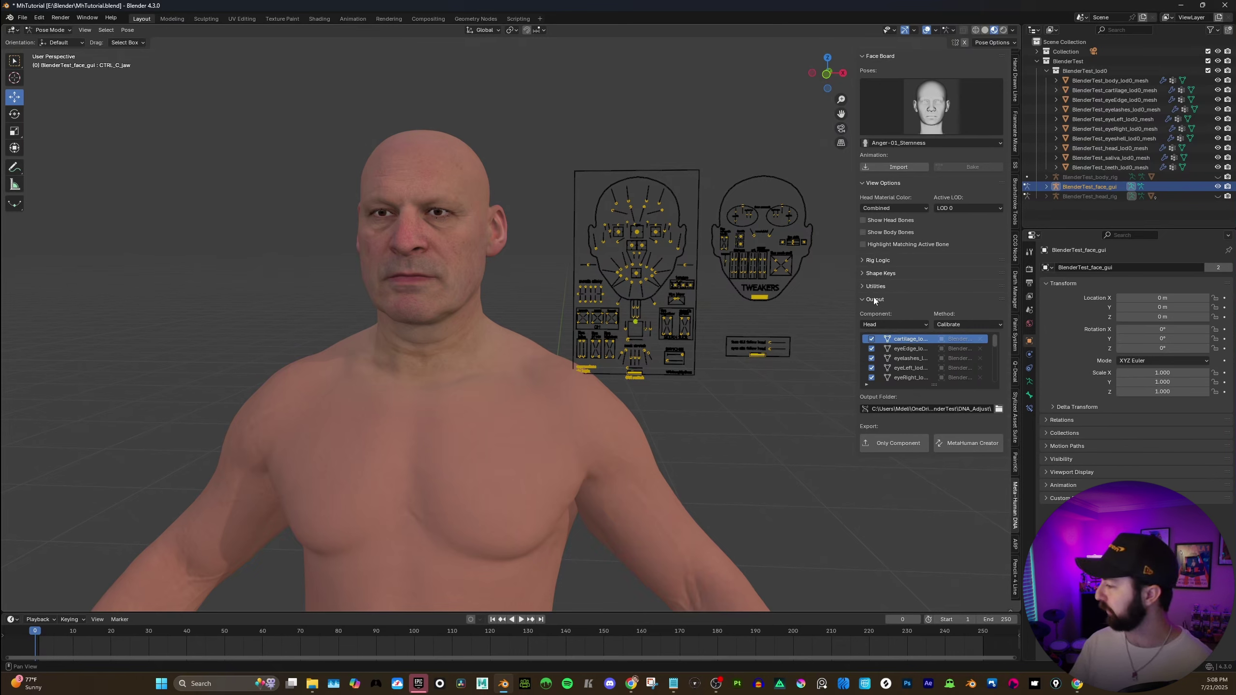
Export only the Head component with the Calibrate method, and open the DNA_Adjust folder in File Explorer.
left_click(876, 325)
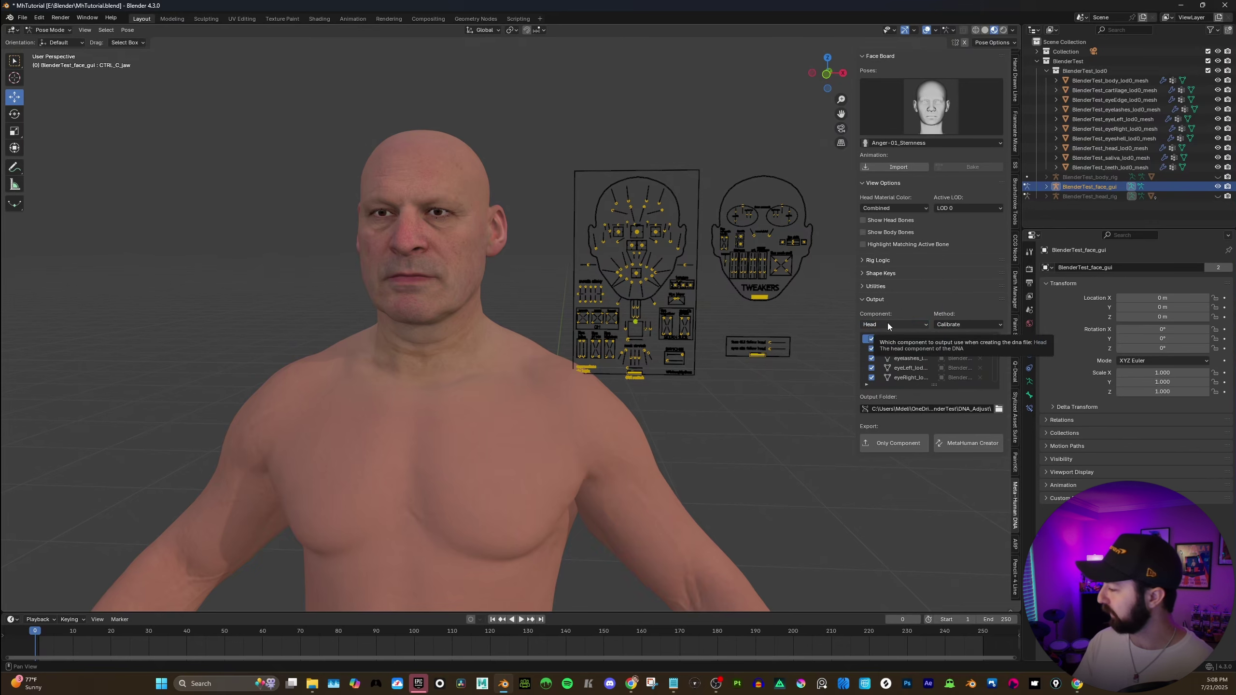
left_click(892, 443)
left_click(510, 130)
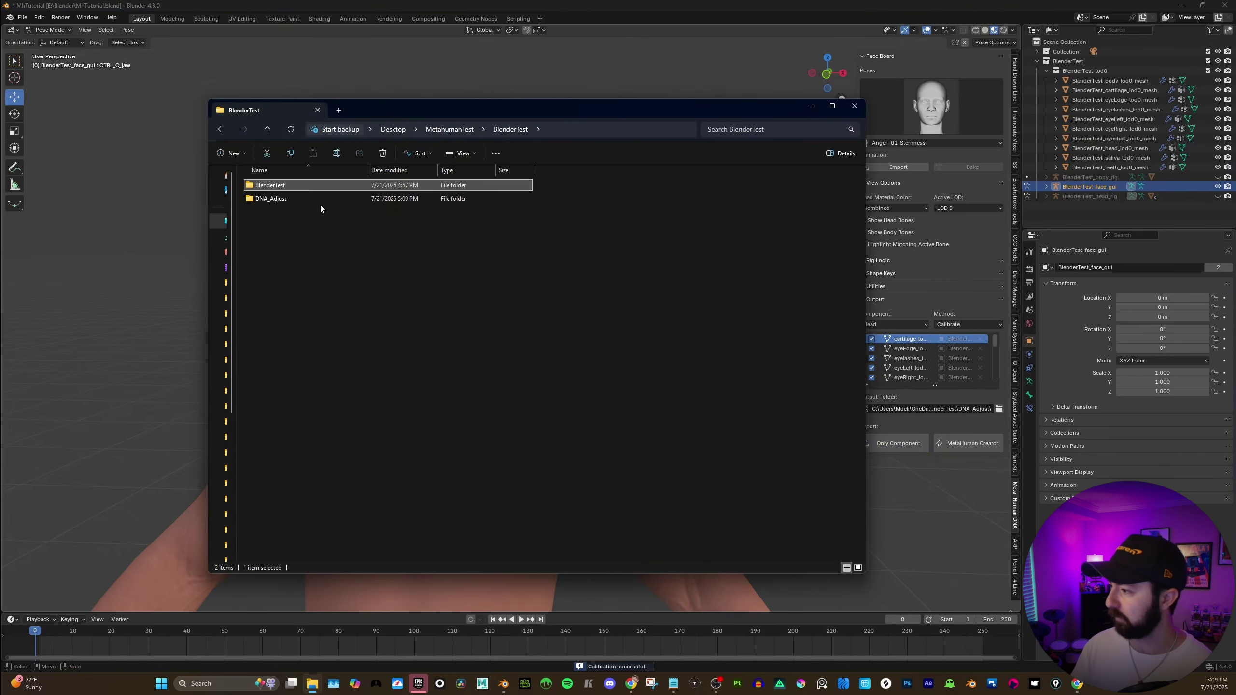
double_click(306, 199)
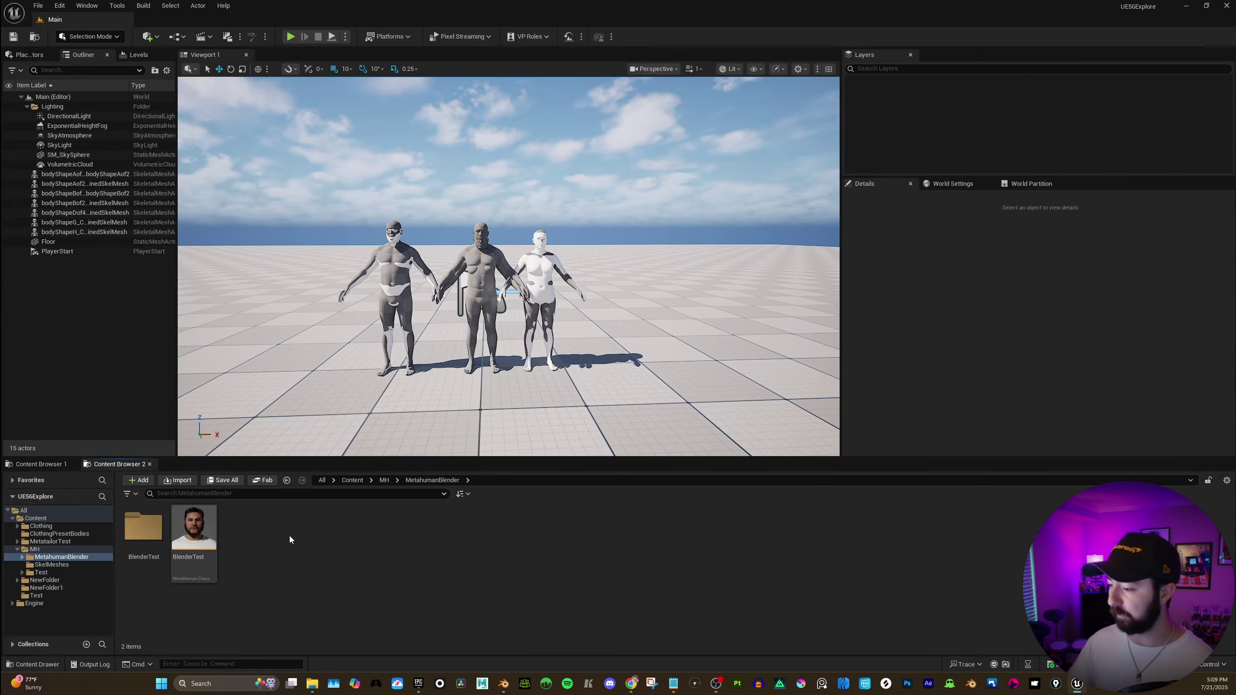
Switch to Unreal Engine, open the BlenderTest MetaHuman character, and remove its rig.
left_click(195, 530)
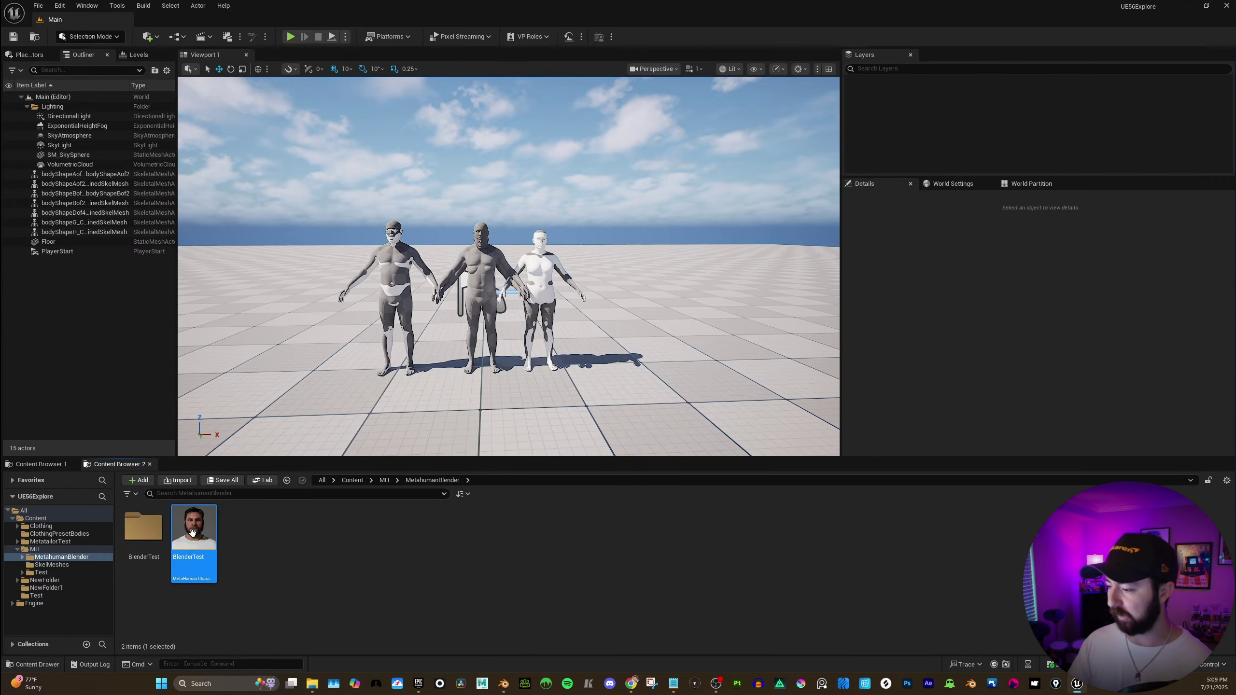
double_click(204, 516)
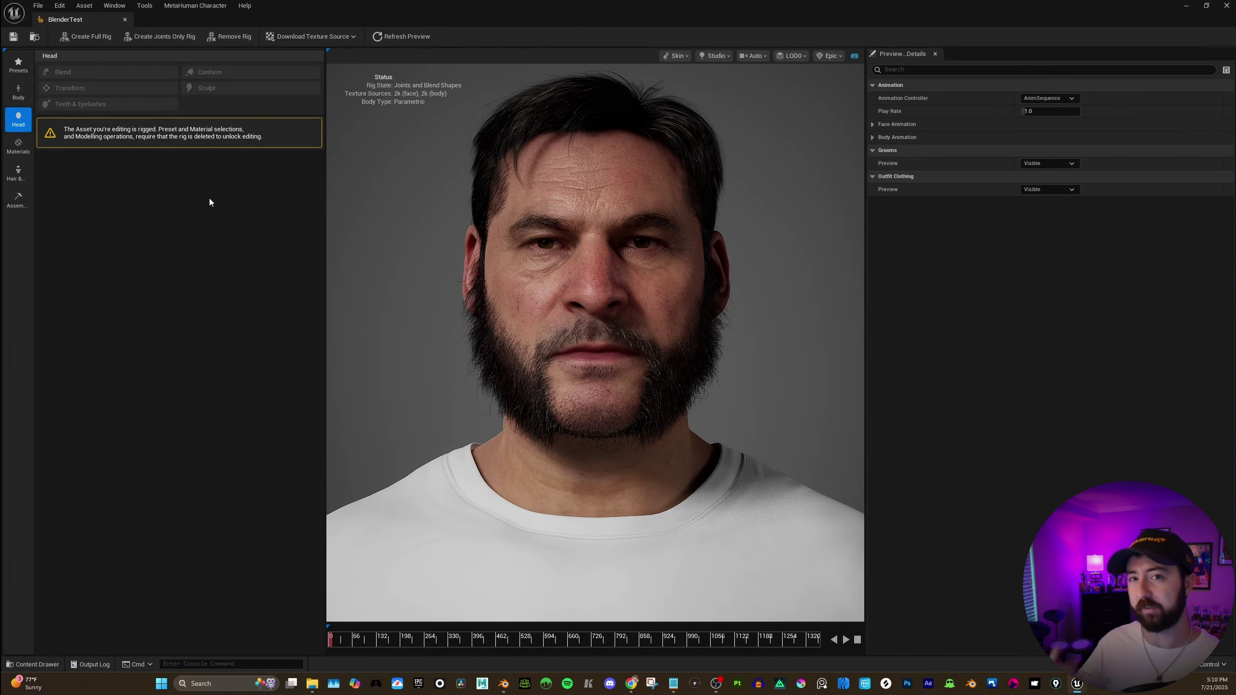
left_click(229, 38)
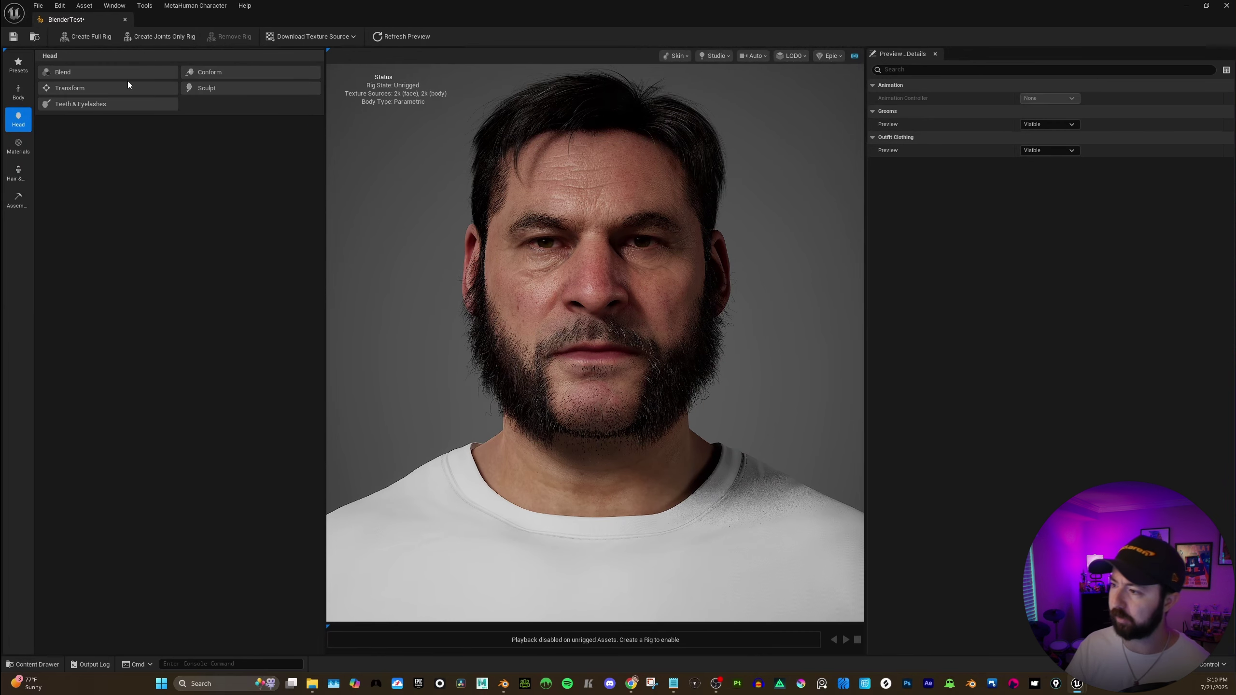
Import the adjusted DNA file from the BlenderTest\DNA_Adjust folder through the head's Conform tool, with Import Whole Rig enabled.
left_click(238, 71)
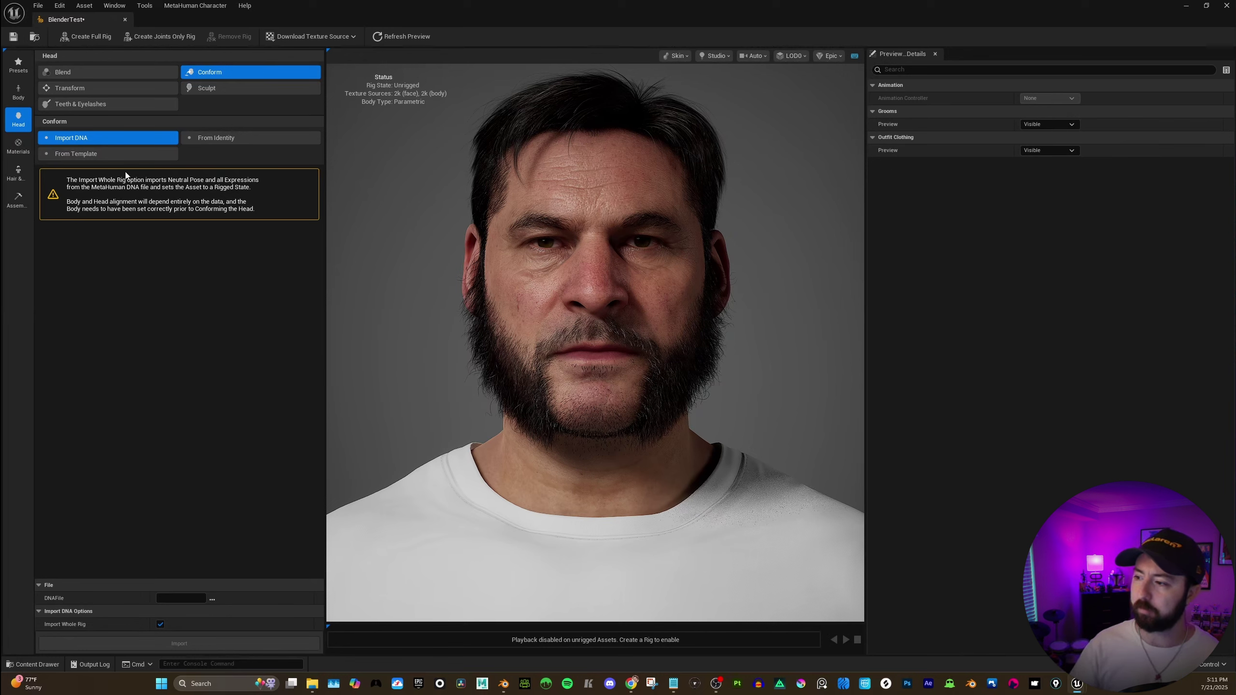
left_click(97, 153)
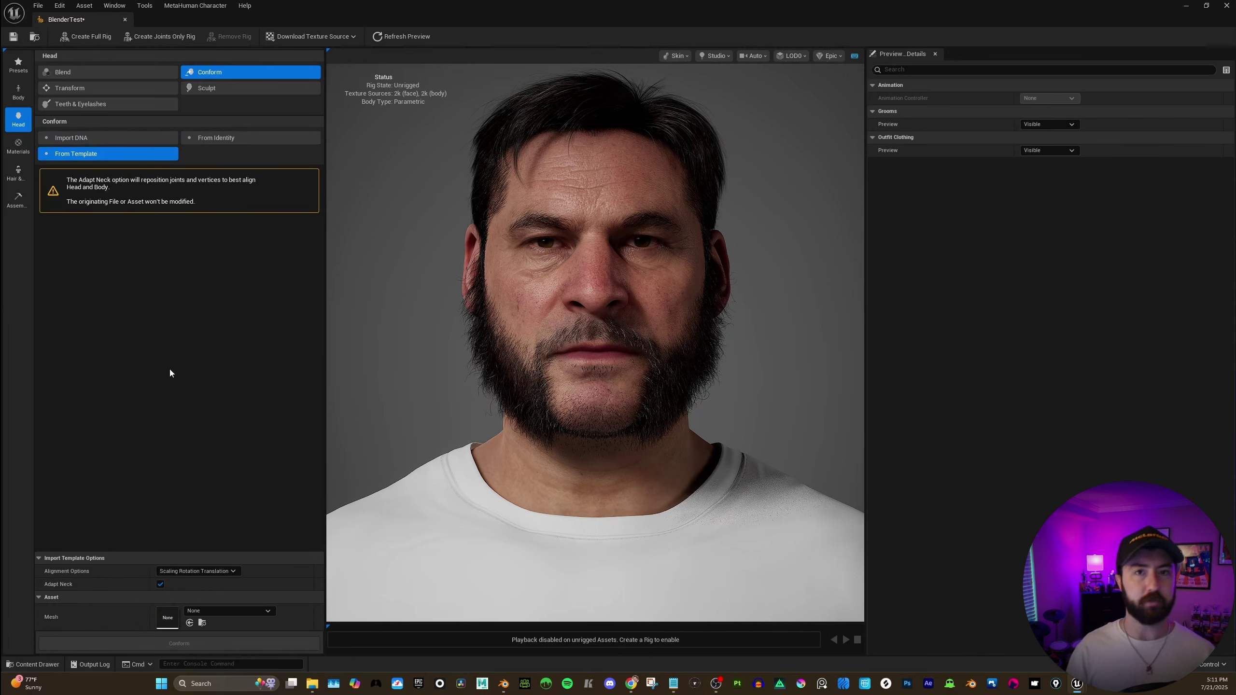
left_click(85, 140)
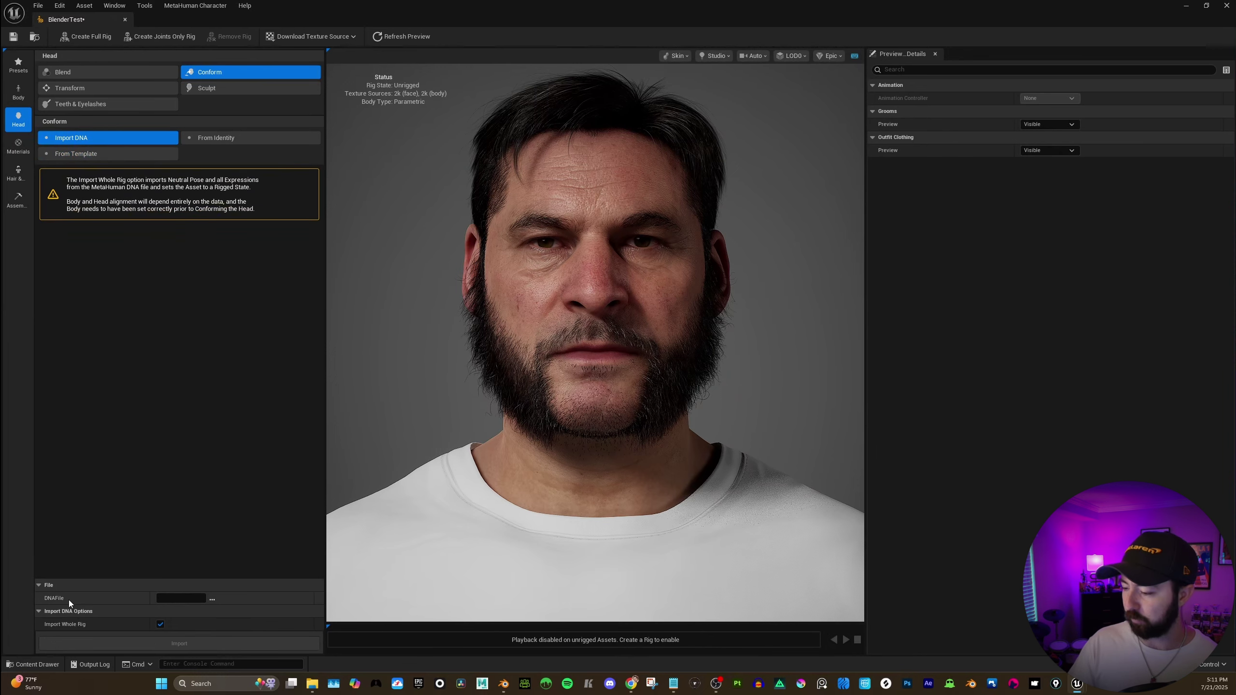
left_click(212, 598)
double_click(87, 147)
double_click(76, 97)
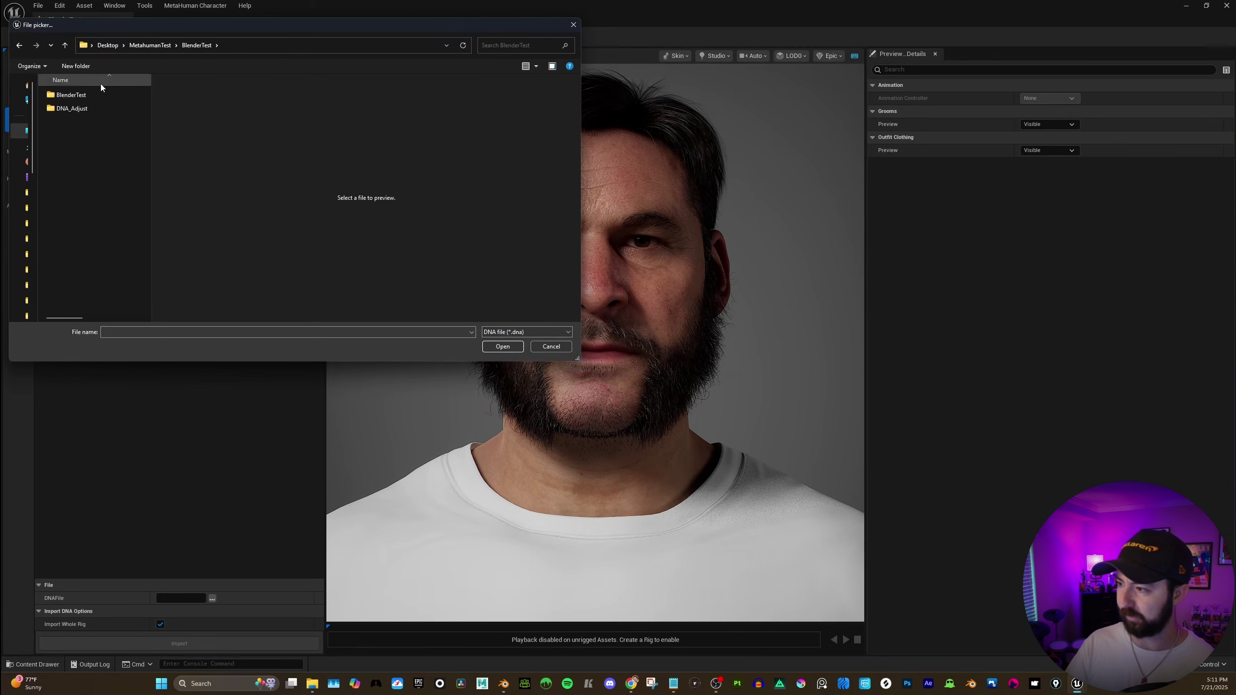
double_click(84, 107)
double_click(77, 96)
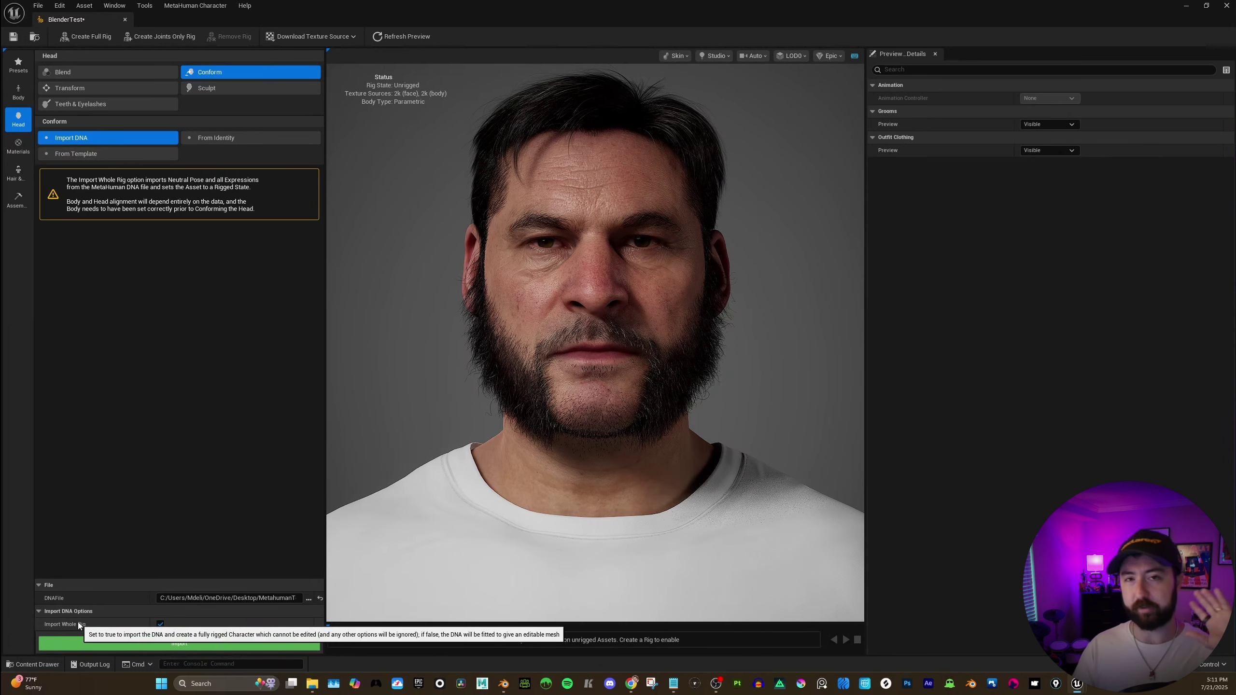
left_click(175, 643)
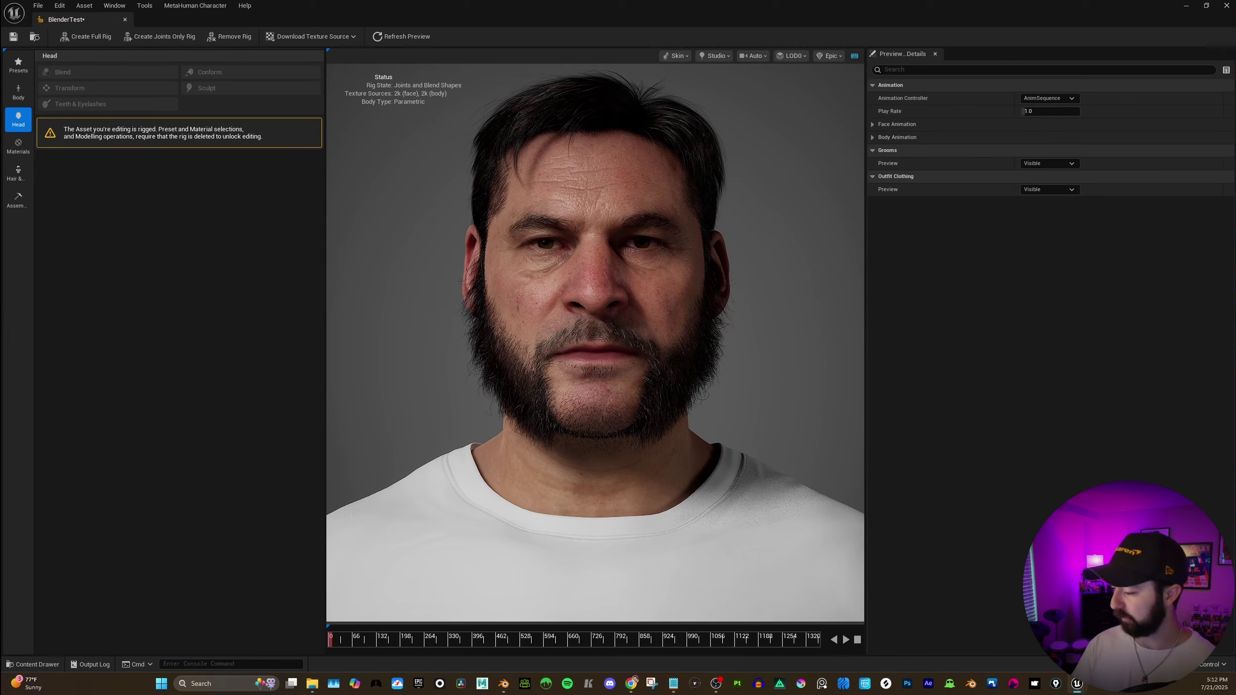
Play the face range-of-motion animation on the reimported head and scrub its timeline to examine the expressions.
left_click_drag(334, 637, 340, 638)
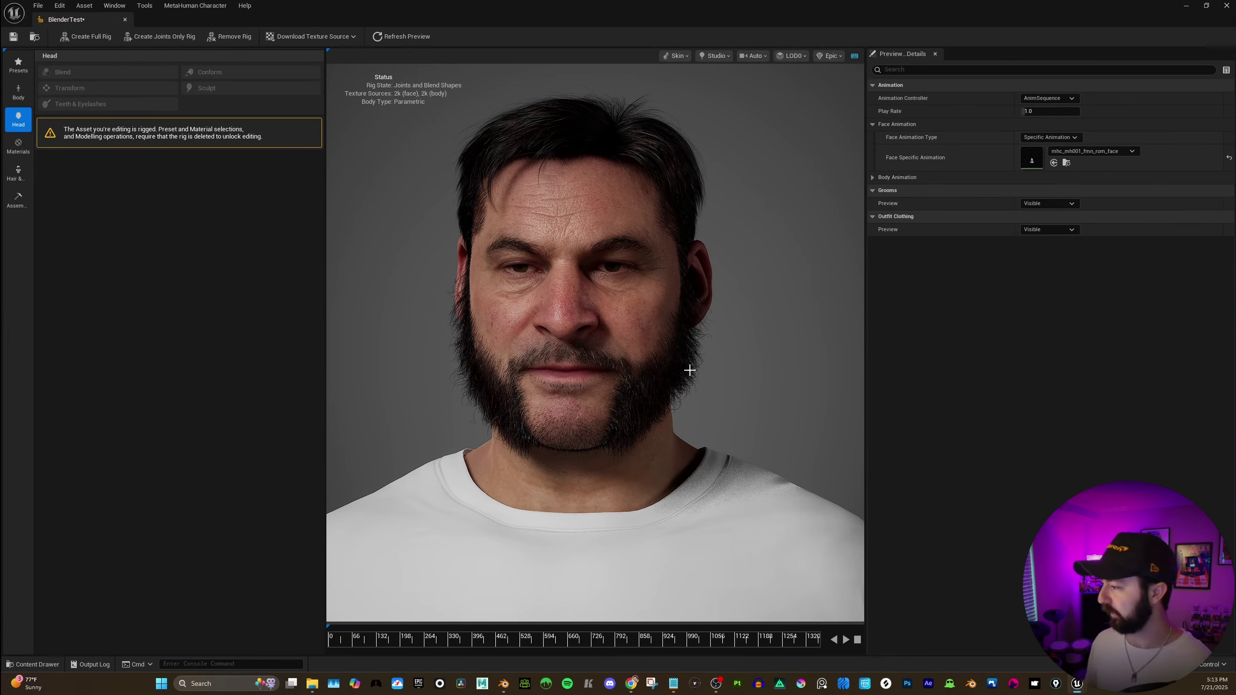
left_click(847, 639)
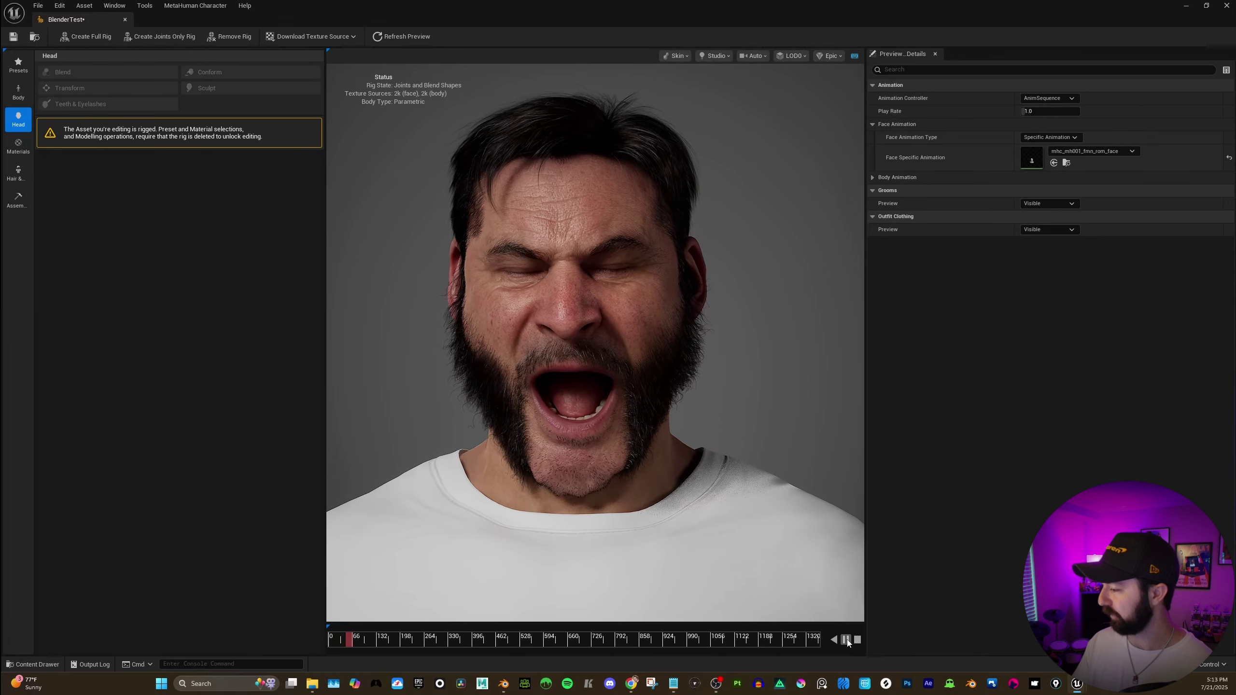
left_click(848, 641)
mouse_move(698, 429)
left_mouse_down()
mouse_move(583, 402)
mouse_move(550, 406)
mouse_move(706, 409)
mouse_move(680, 428)
left_mouse_up()
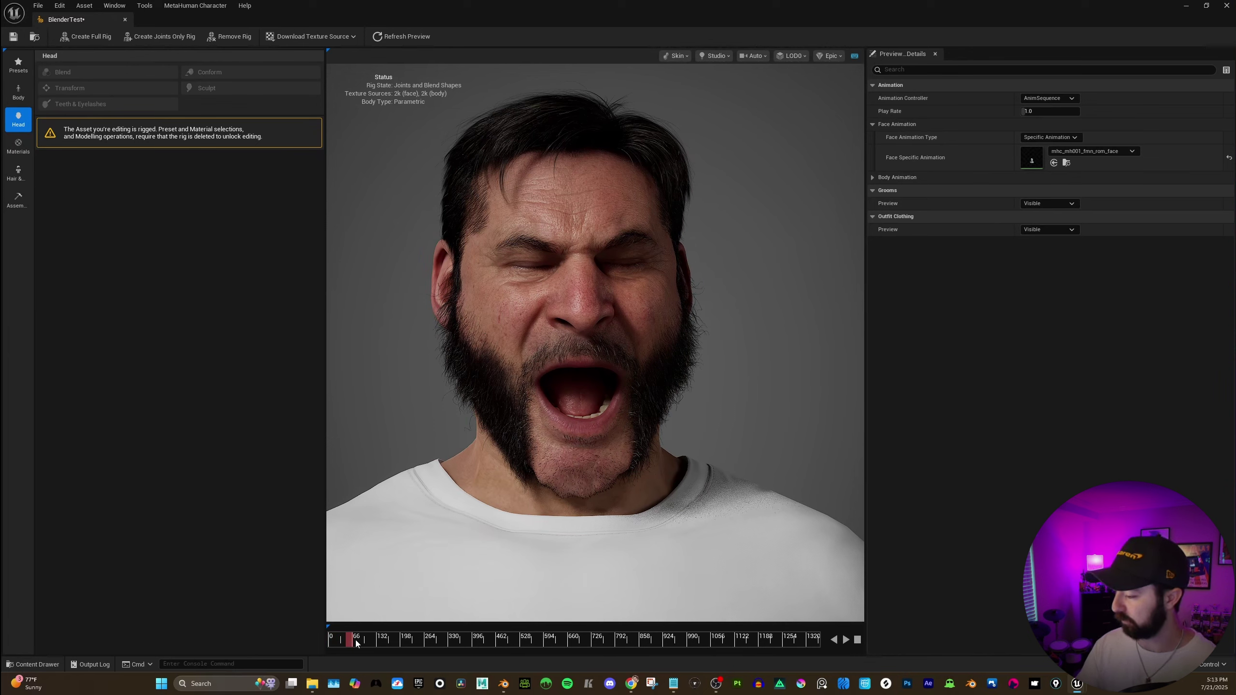
mouse_move(355, 640)
left_mouse_down()
mouse_move(339, 643)
mouse_move(801, 636)
mouse_move(368, 639)
left_mouse_up()
left_click(408, 642)
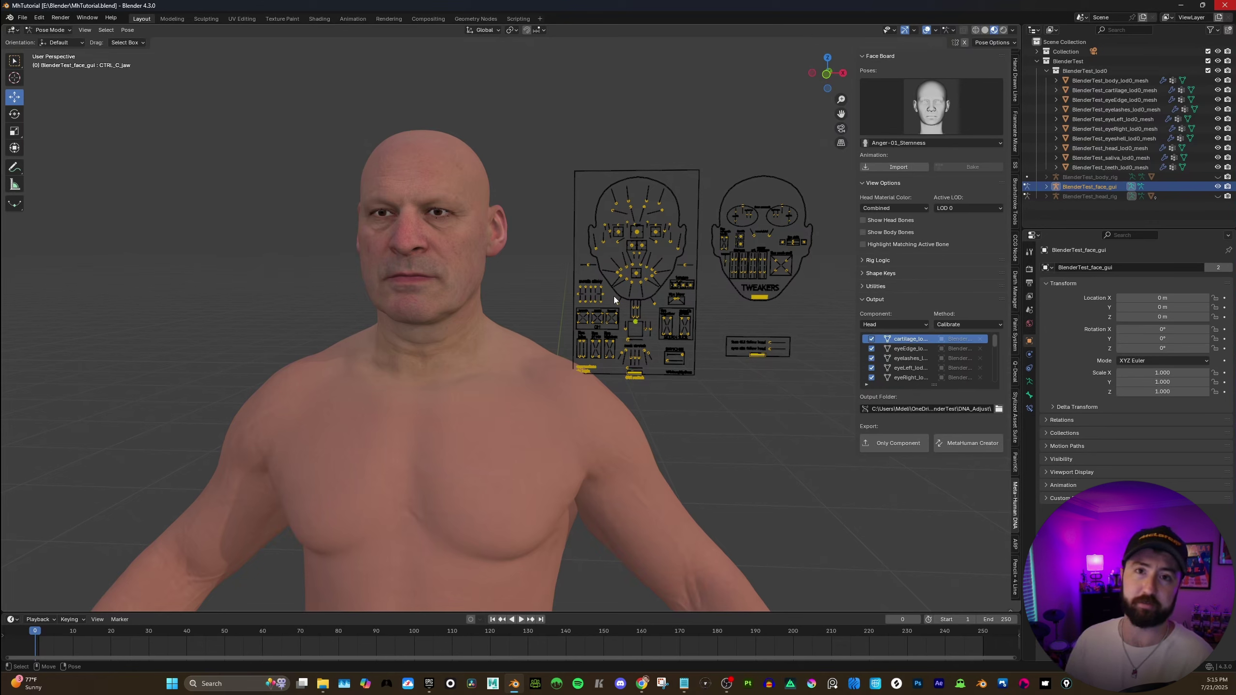
In Blender, show the Auto-Rig Pro tools and expand the Quick Rig section.
left_click(1015, 546)
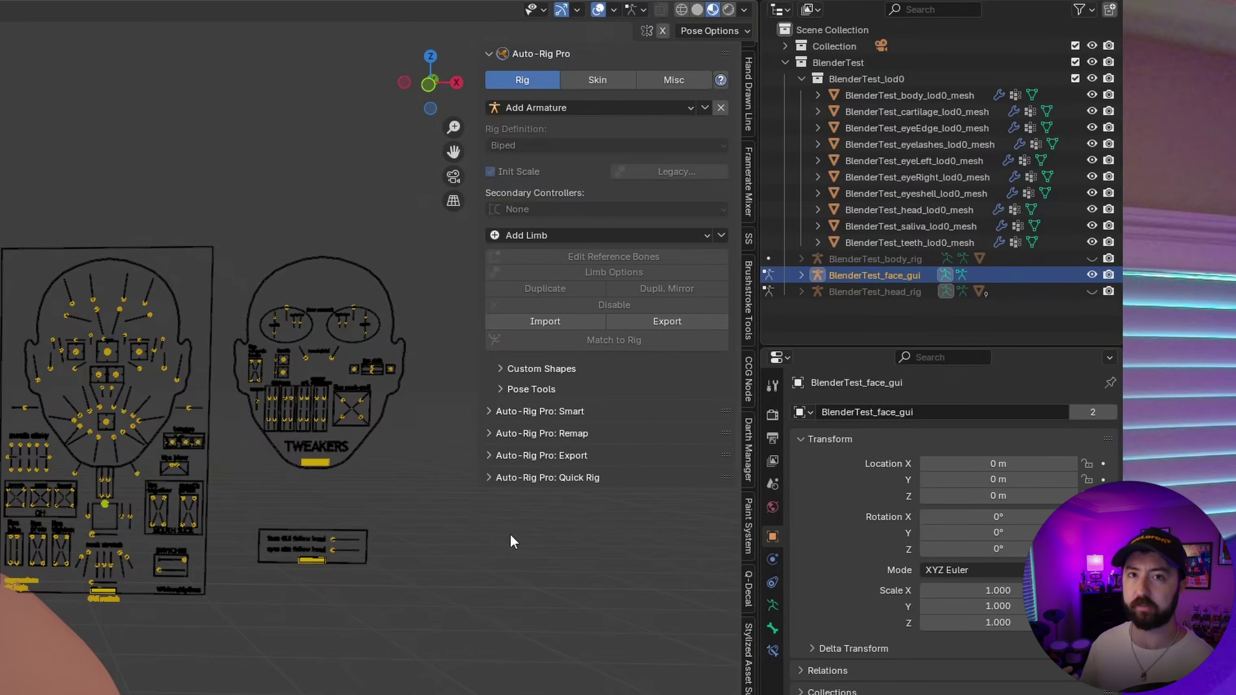
left_click(548, 478)
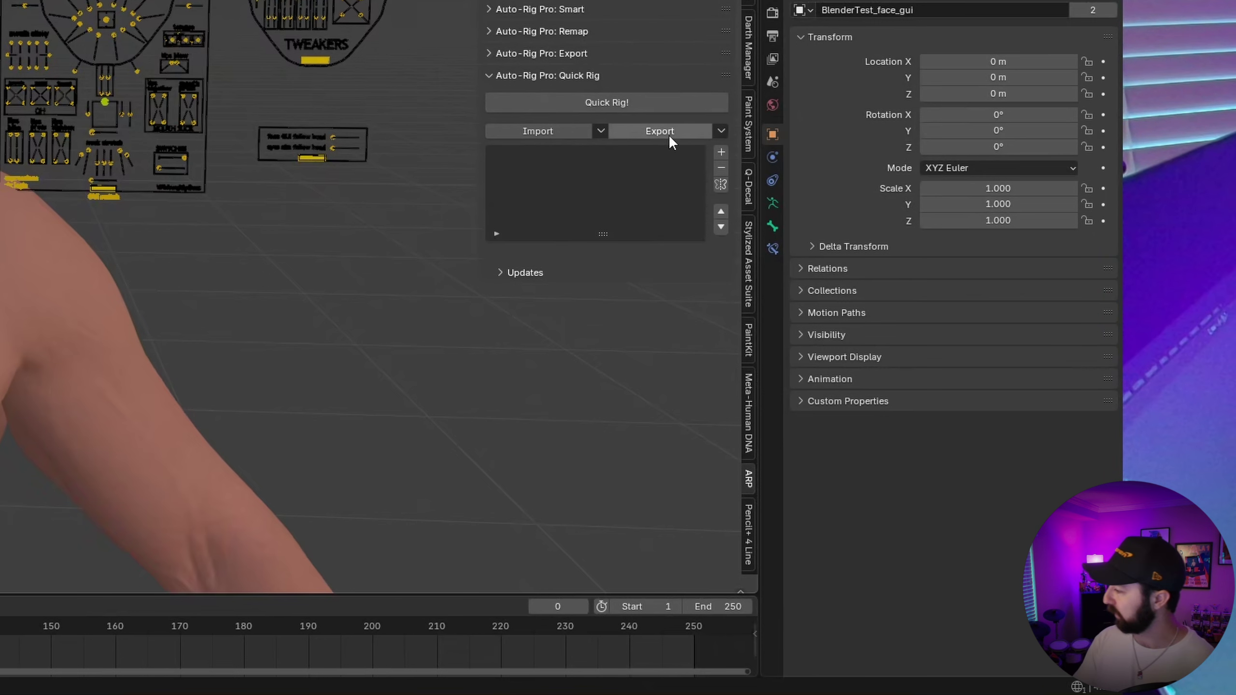
Try to import the UE MetaHuman Quick Rig preset onto the face GUI armature, clearing current limbs and accepting fuzzy bone matching.
left_click(600, 130)
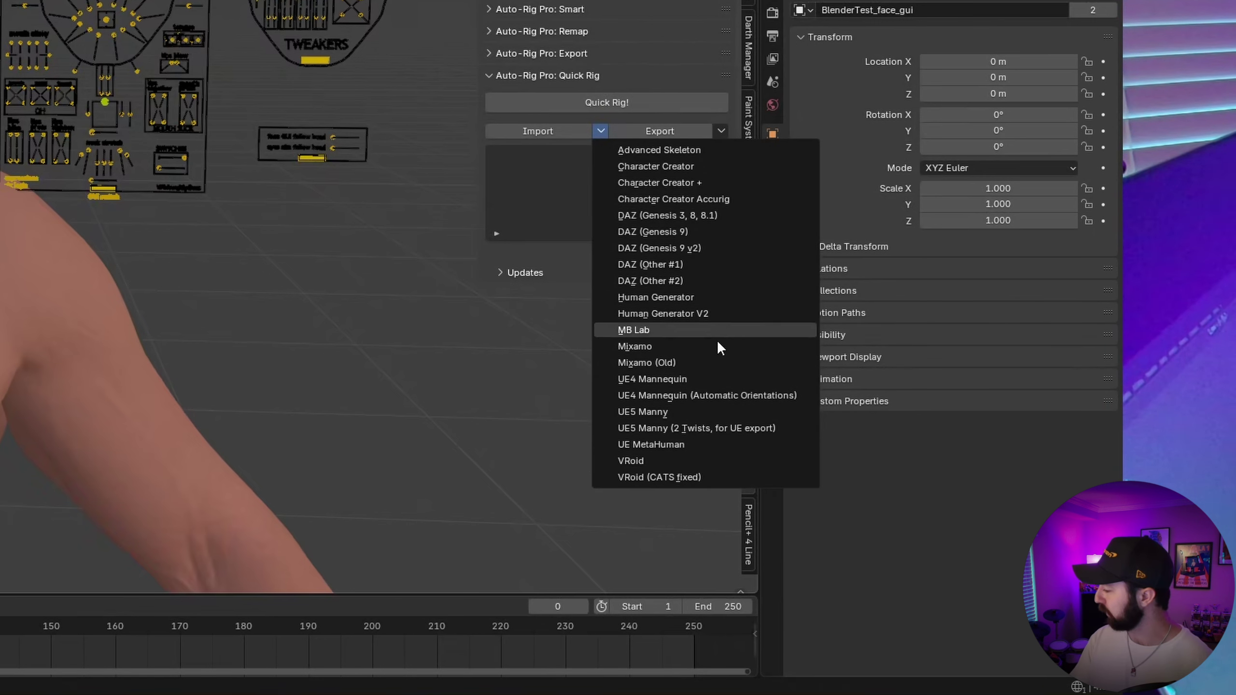
left_click(601, 131)
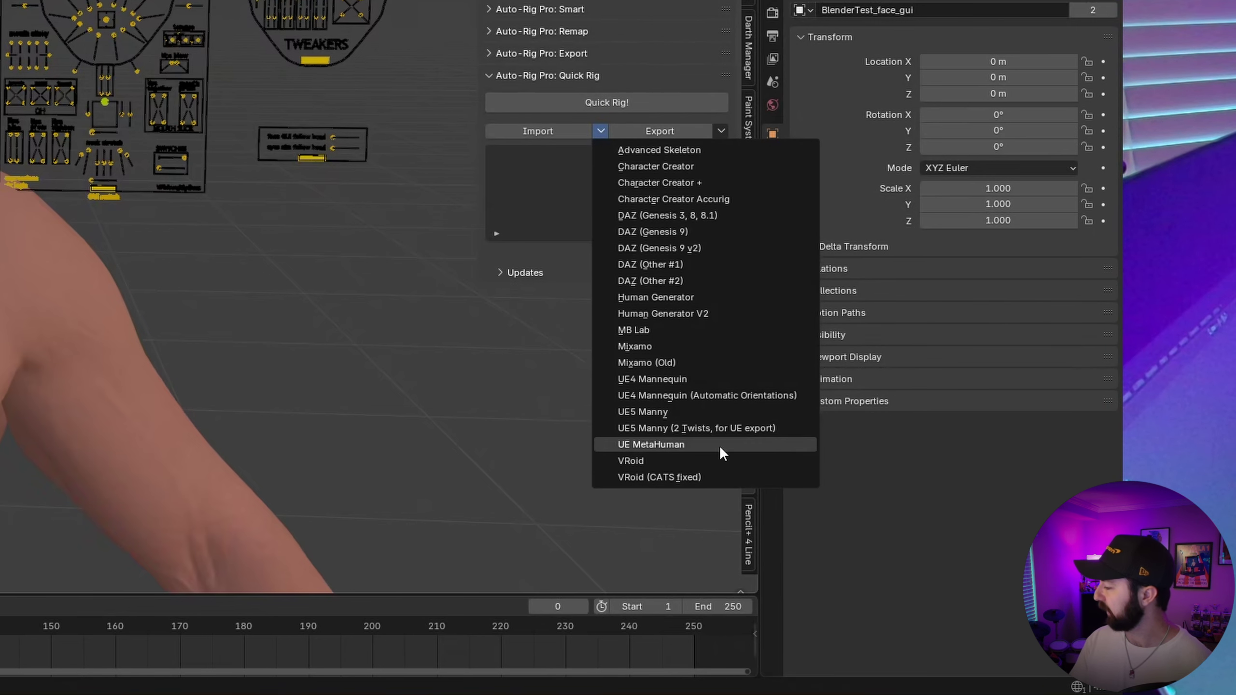
left_click(668, 446)
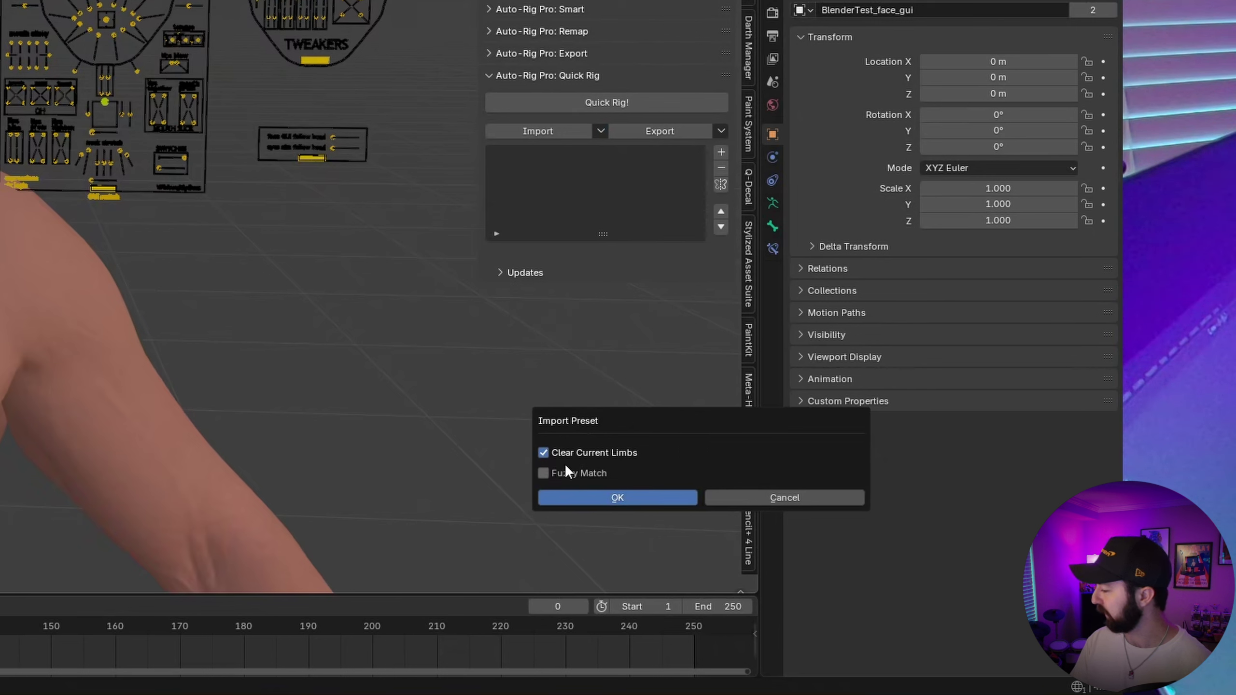
left_click(614, 498)
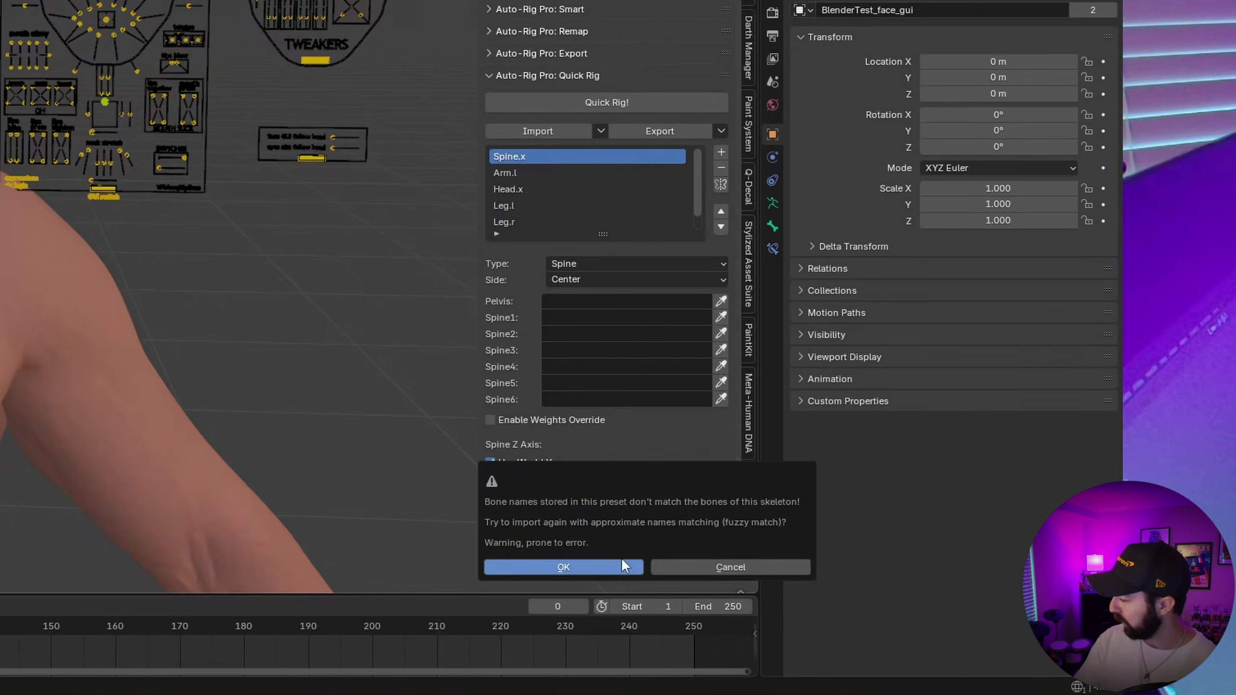
left_click(579, 565)
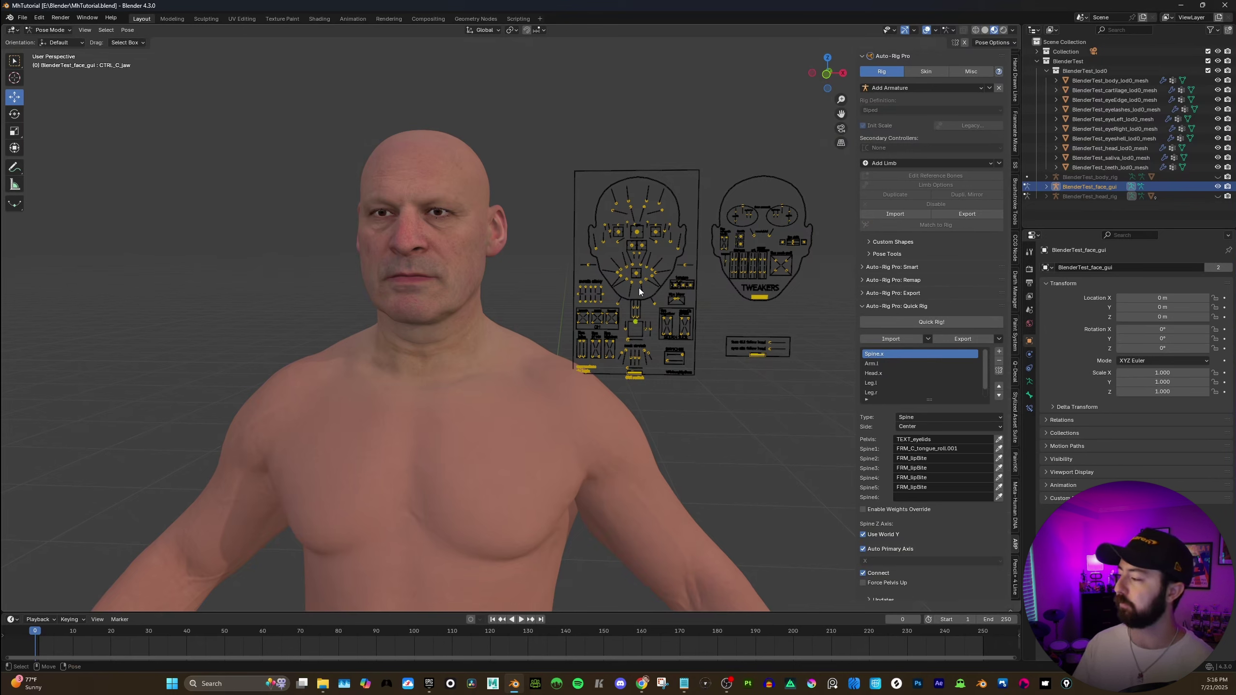
left_click(636, 323)
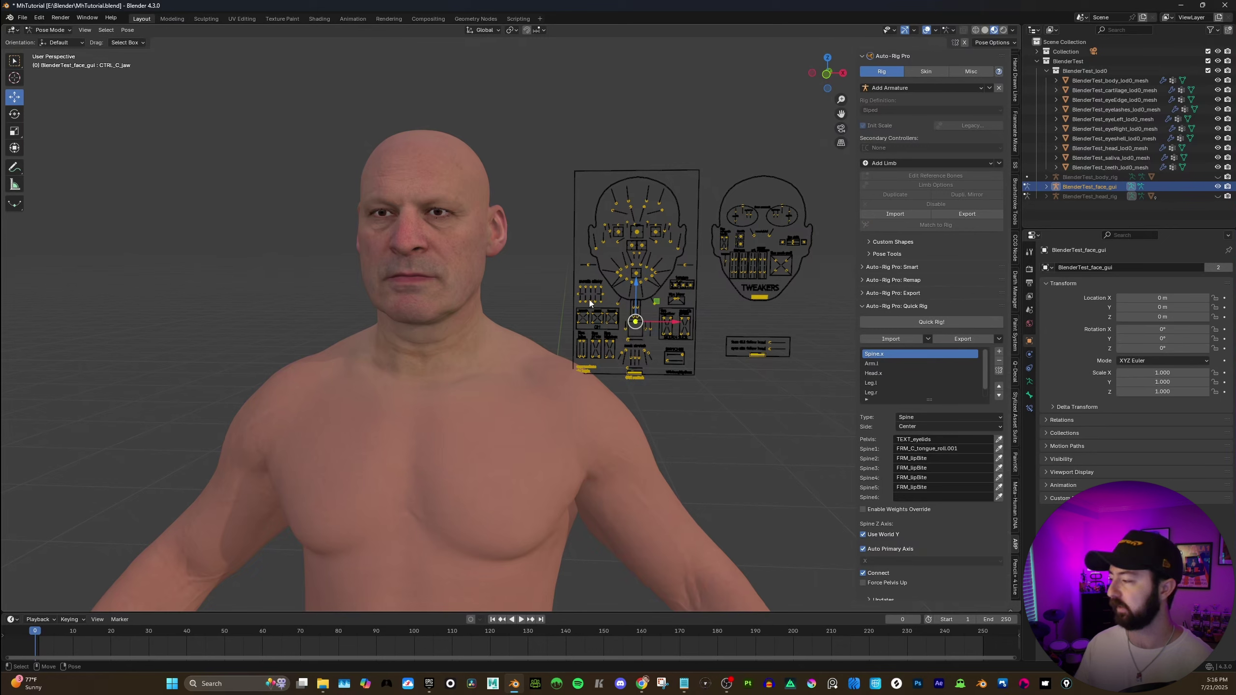
left_click(610, 128)
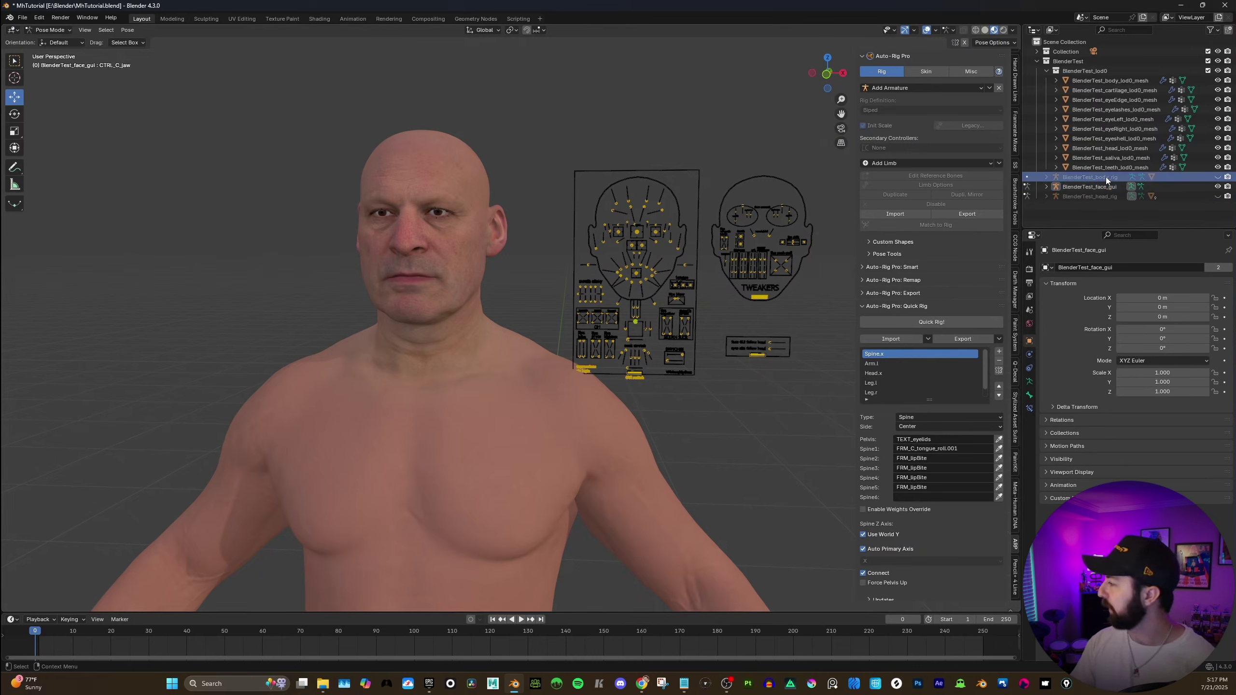
Return to Object Mode, unhide and select BlenderTest_body_rig, and put it in Pose Mode.
left_click(1096, 196)
left_click(1090, 177)
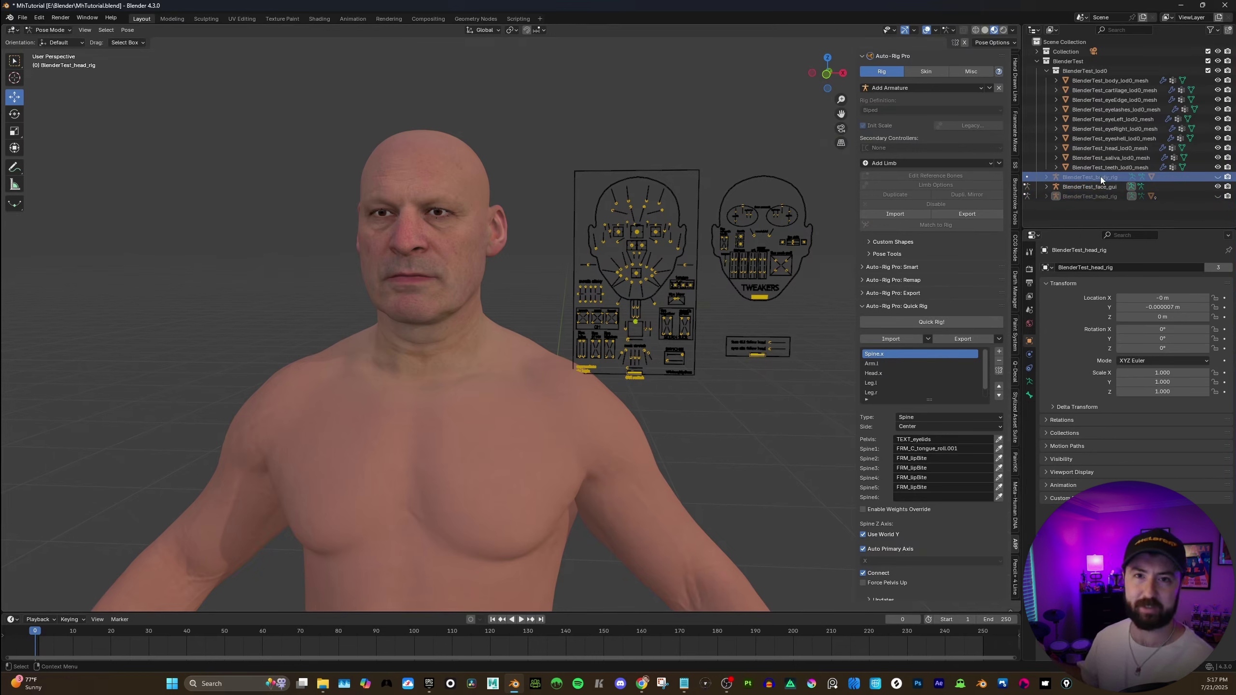
left_click(54, 30)
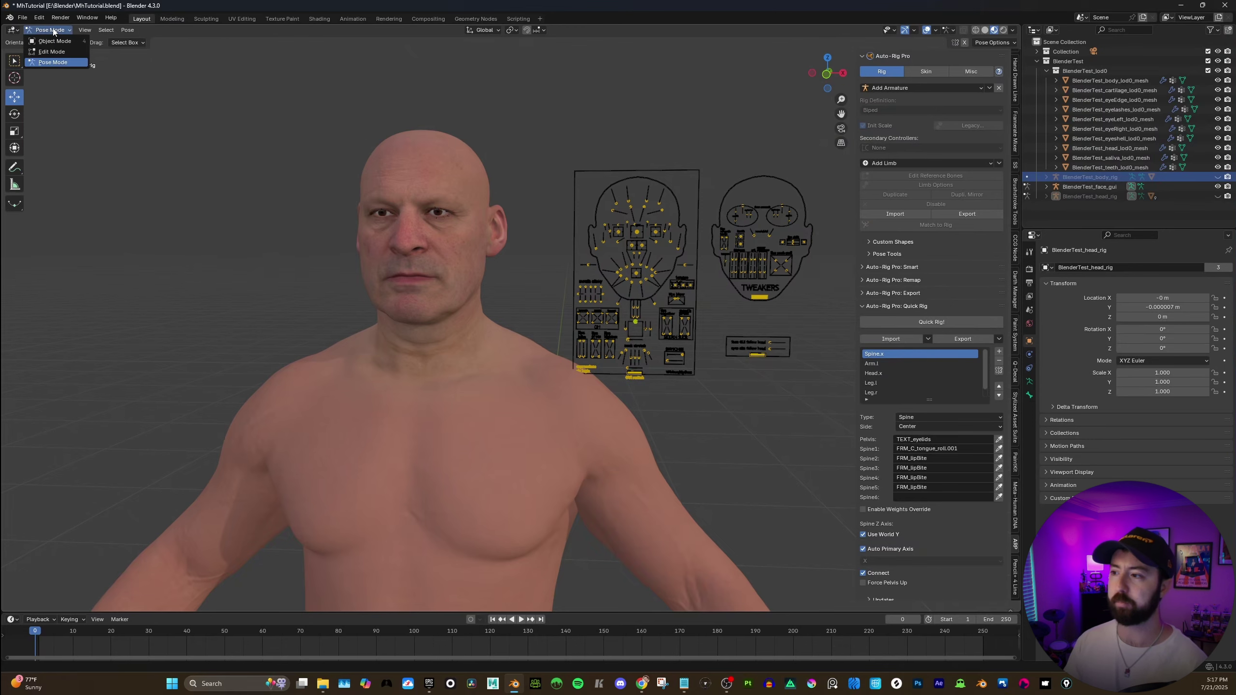
left_click(55, 41)
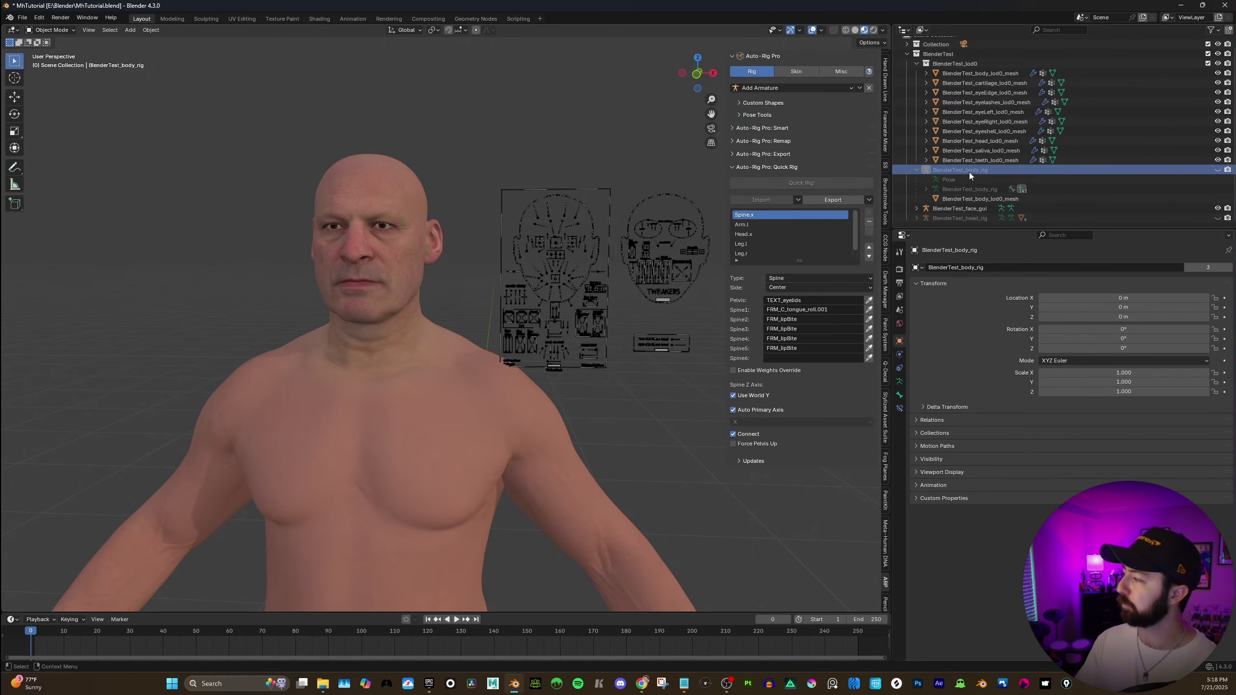
left_click(1218, 170)
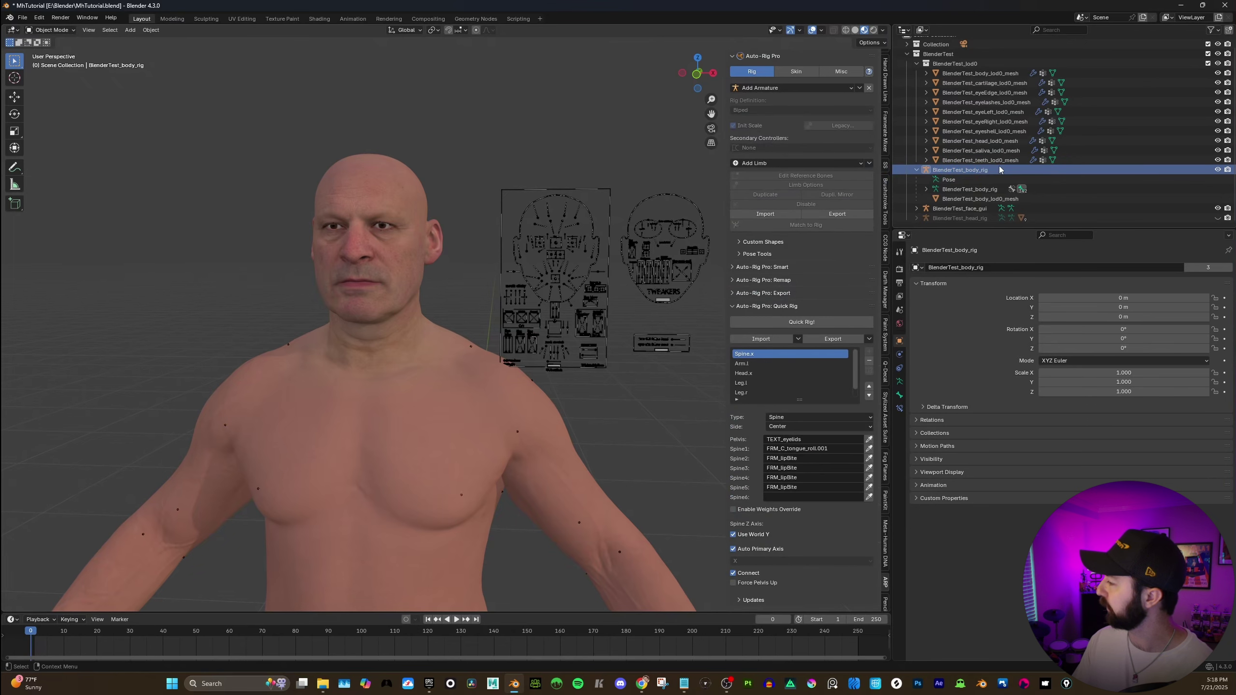
left_click(985, 172)
left_click(73, 31)
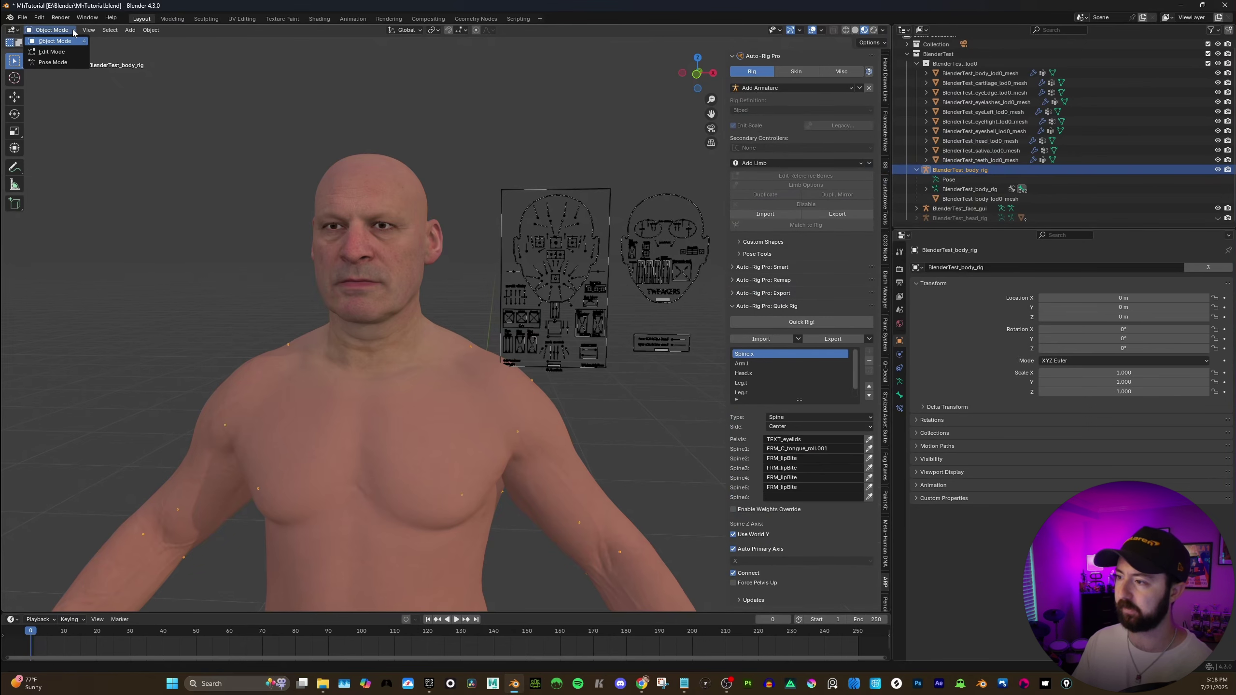
left_click(53, 63)
Import the UE MetaHuman preset for the body rig and generate the Quick Rig in Preserve mode.
scroll(521, 325, "down", 6)
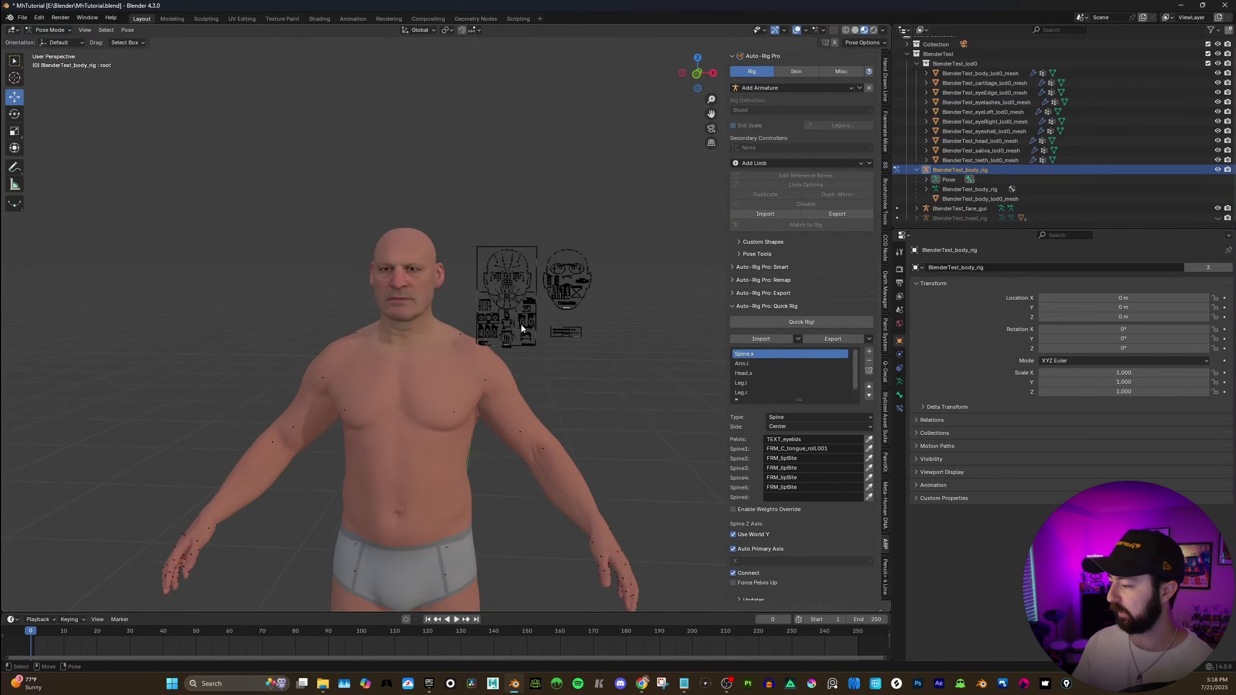
scroll(564, 335, "up", 2)
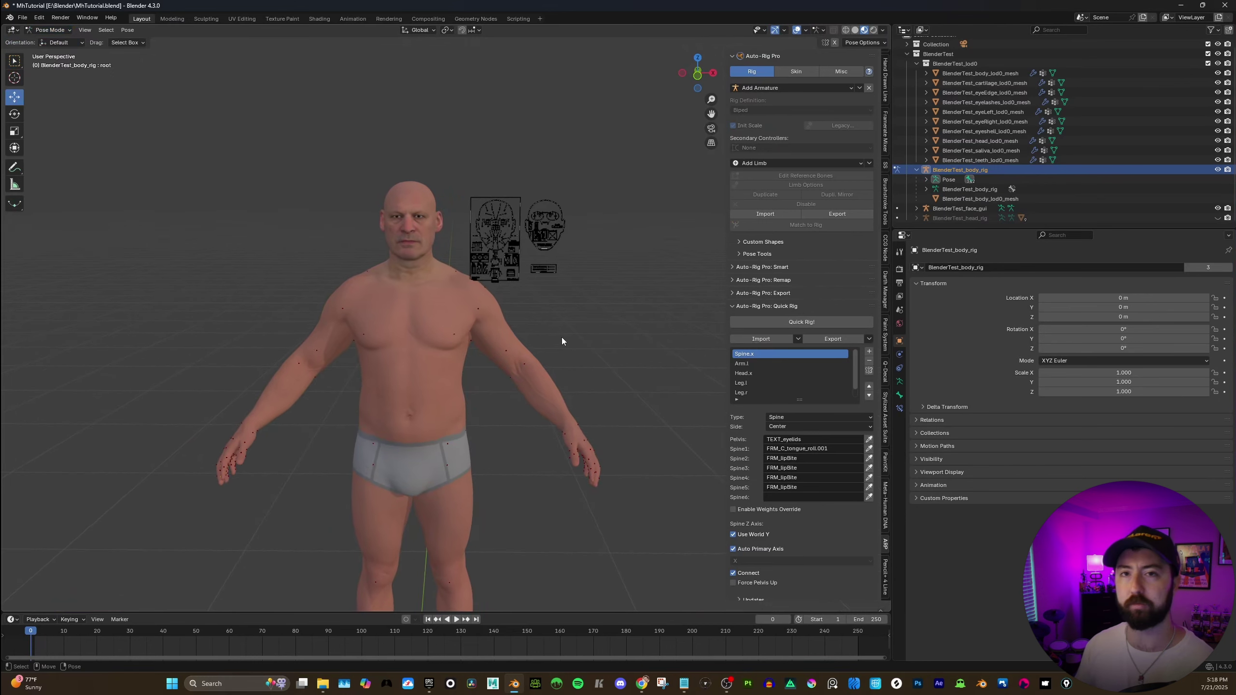
left_click(797, 339)
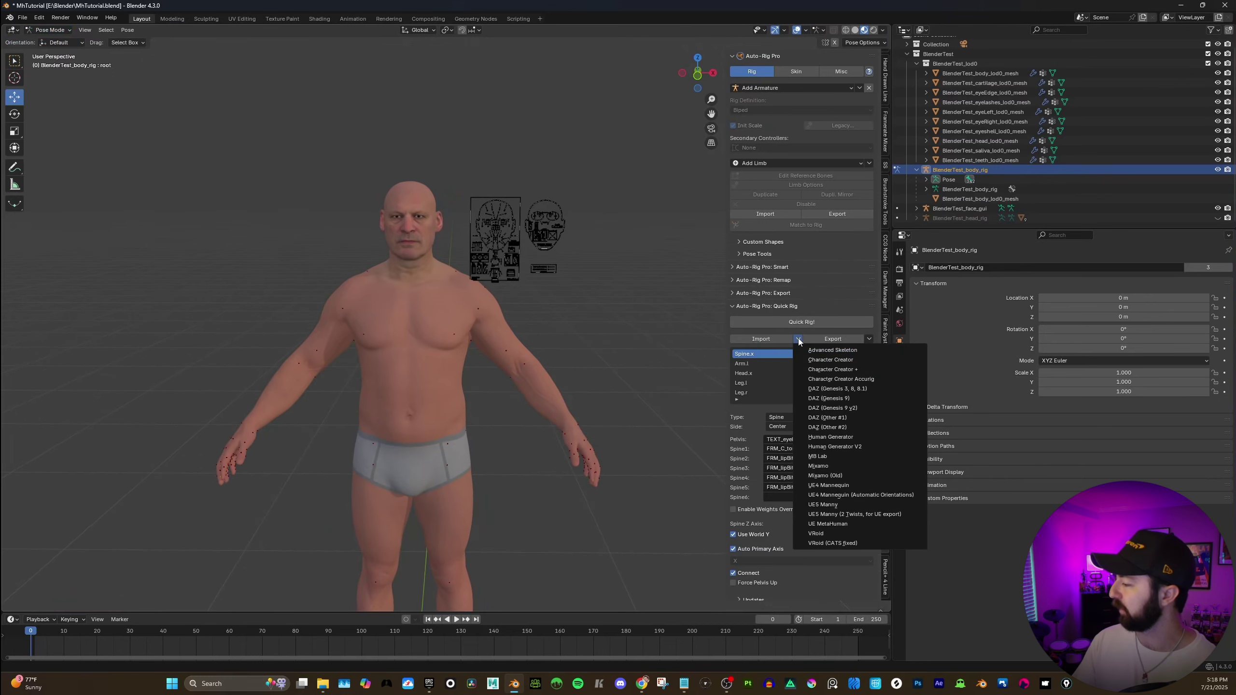
left_click(830, 524)
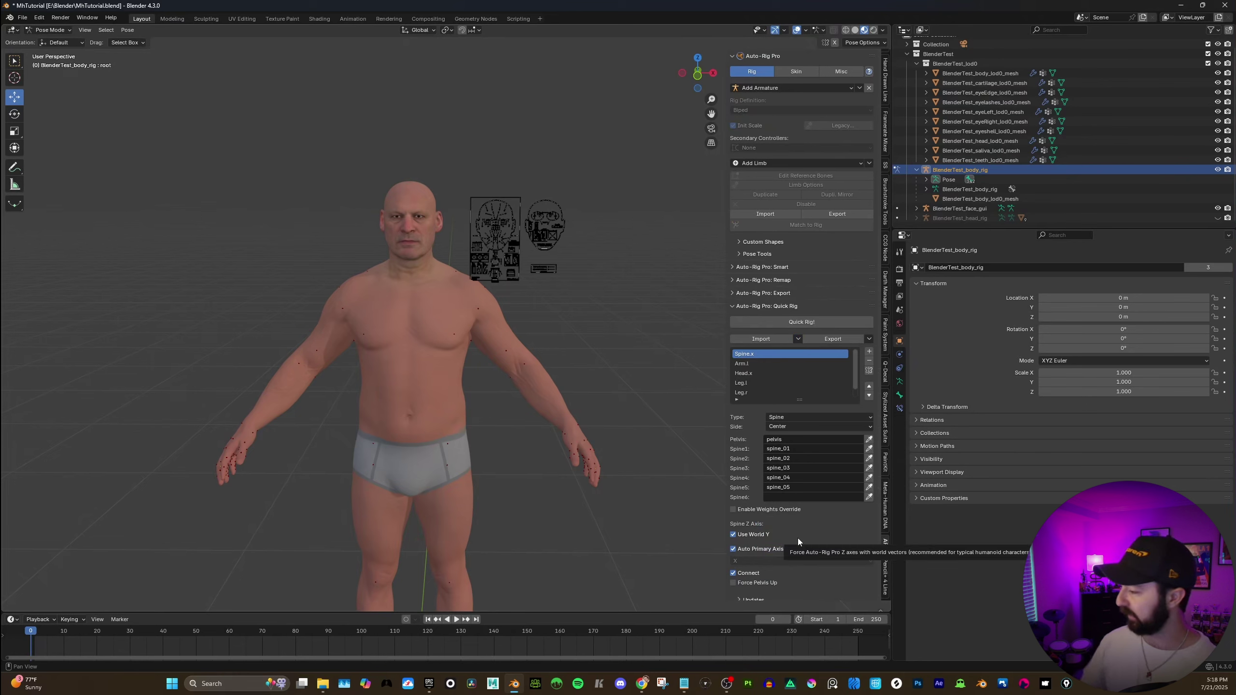
scroll(827, 526, "down", 1)
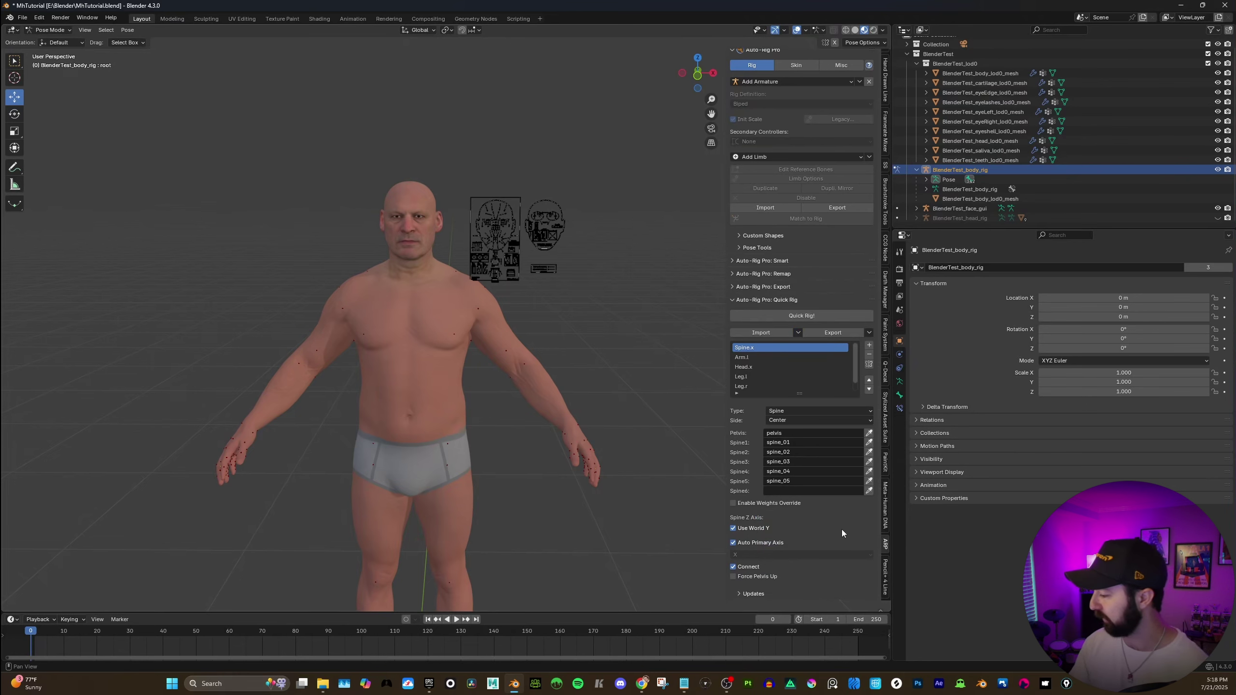
left_click(802, 316)
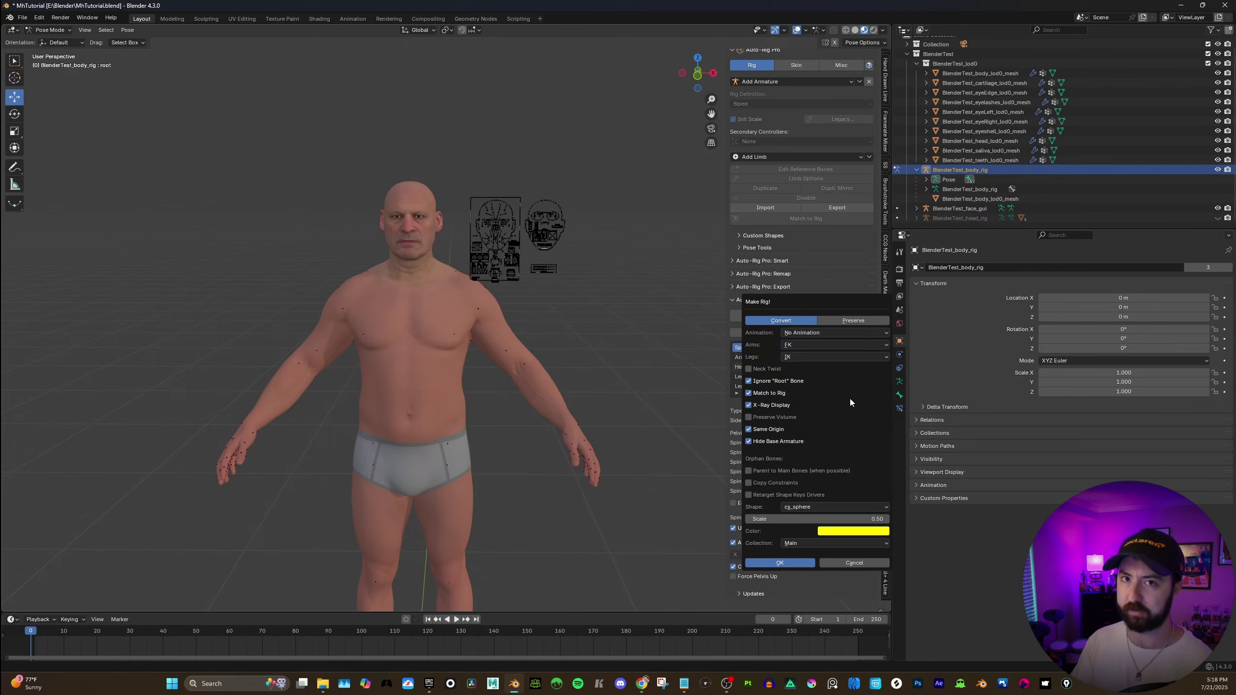
left_click(856, 320)
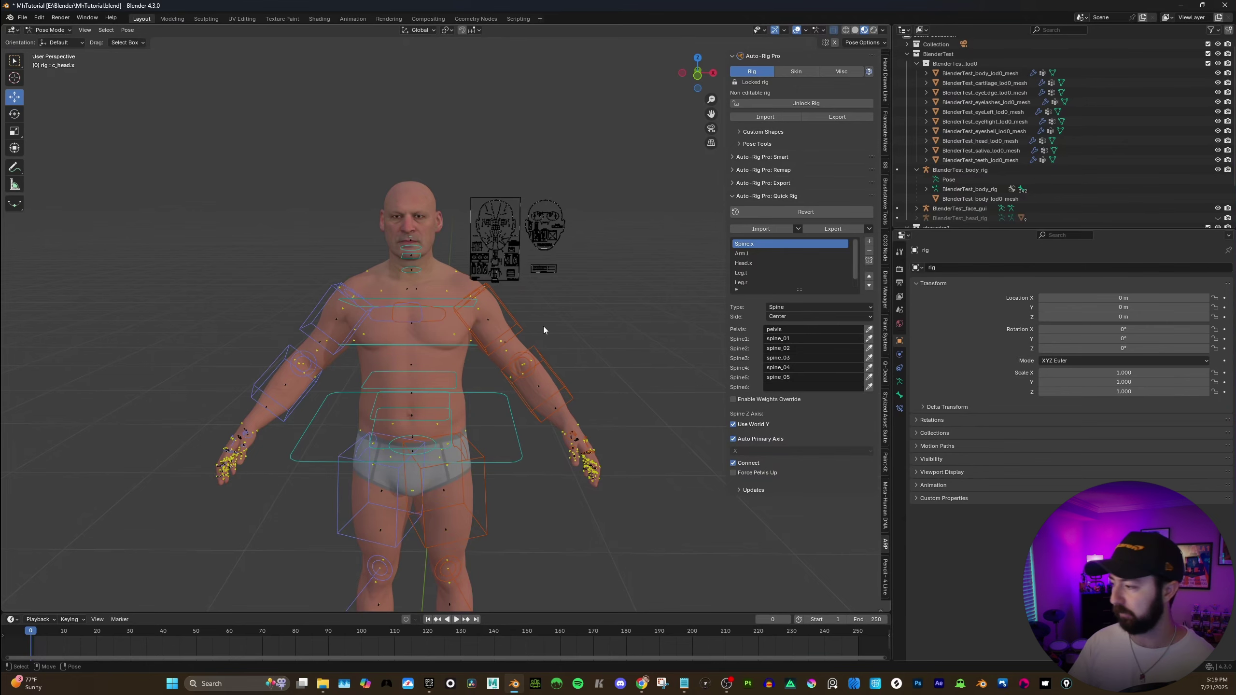
Raise the character's left arm by rotating its upper arm control in Local orientation.
scroll(548, 331, "up", 1)
middle_click_drag(568, 336, 554, 341, "alt")
left_click_drag(554, 341, 523, 334, "alt")
left_click(503, 340)
key("e")
middle_click_drag(503, 342, 465, 287)
left_click(418, 30)
left_click(418, 73)
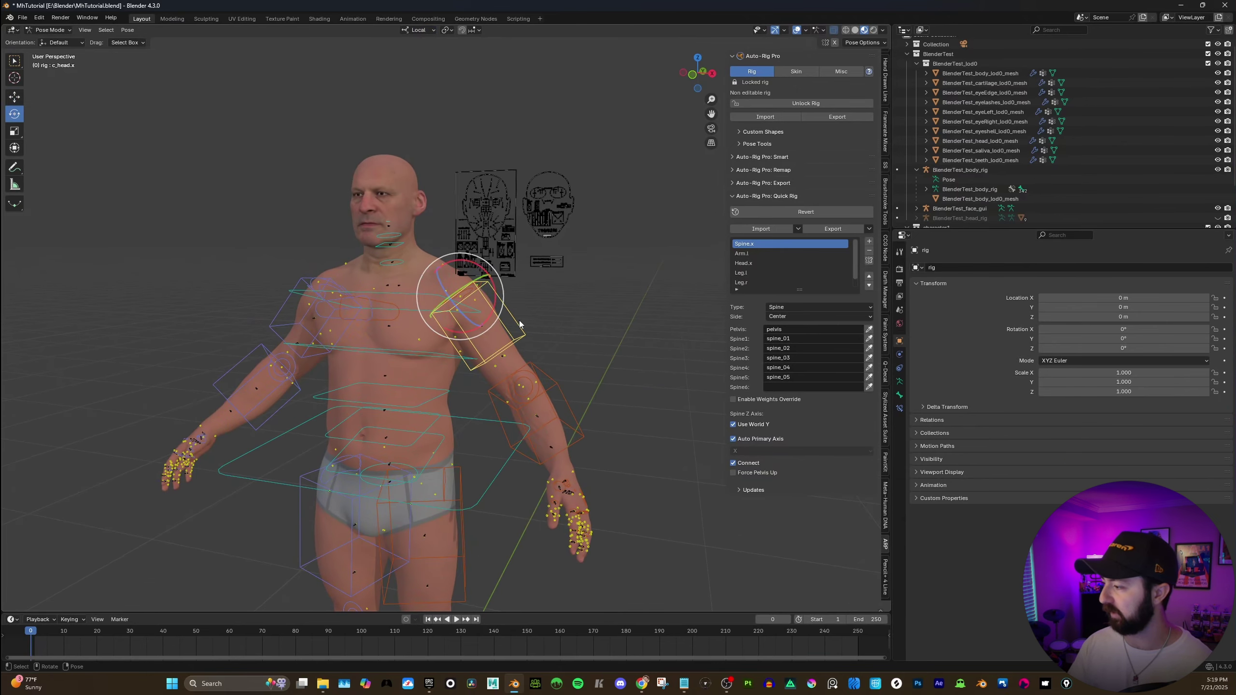
left_click_drag(473, 303, 501, 307)
middle_click_drag(500, 306, 479, 307)
left_click_drag(480, 307, 513, 275)
middle_click_drag(516, 289, 565, 303)
Bend the character's left elbow by rotating the forearm control so the hand points upward.
left_click(574, 305)
left_click_drag(587, 314, 546, 319)
middle_click_drag(545, 319, 520, 364)
Move the large hip control downward to lower the body into a slight crouch.
left_click(538, 422)
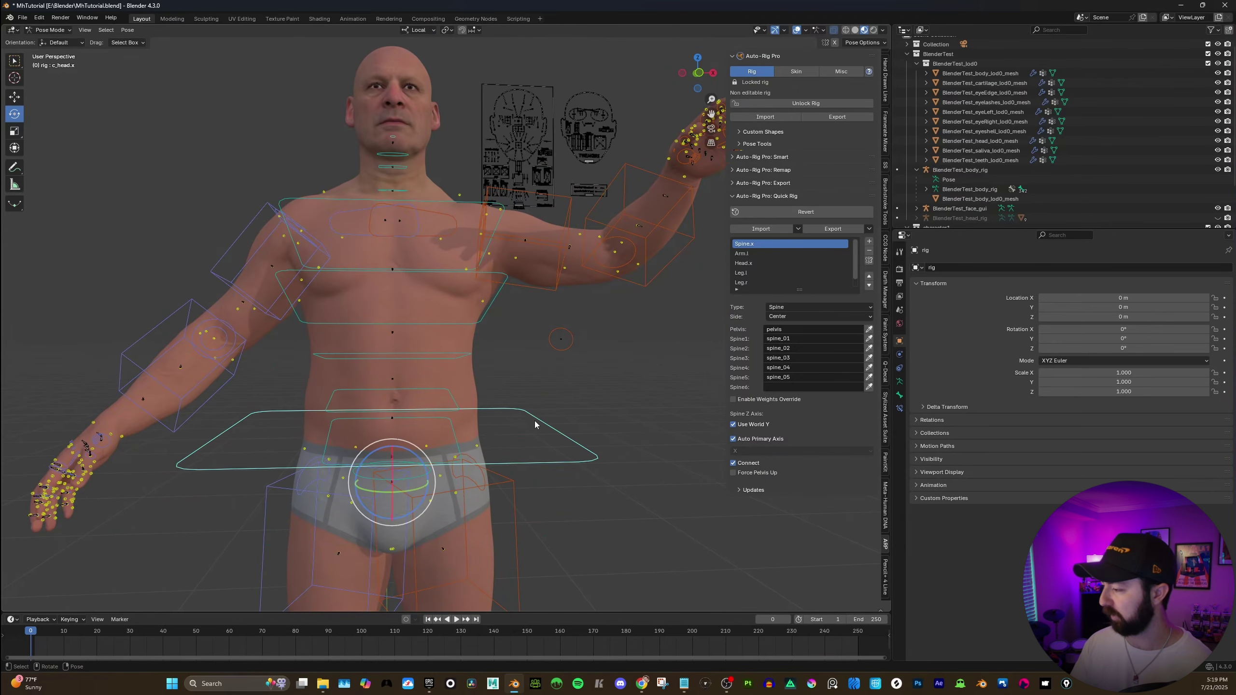
key("w")
scroll(535, 423, "down", 3)
middle_click_drag(505, 423, 501, 428)
key("e")
key("w")
left_click_drag(408, 404, 408, 446)
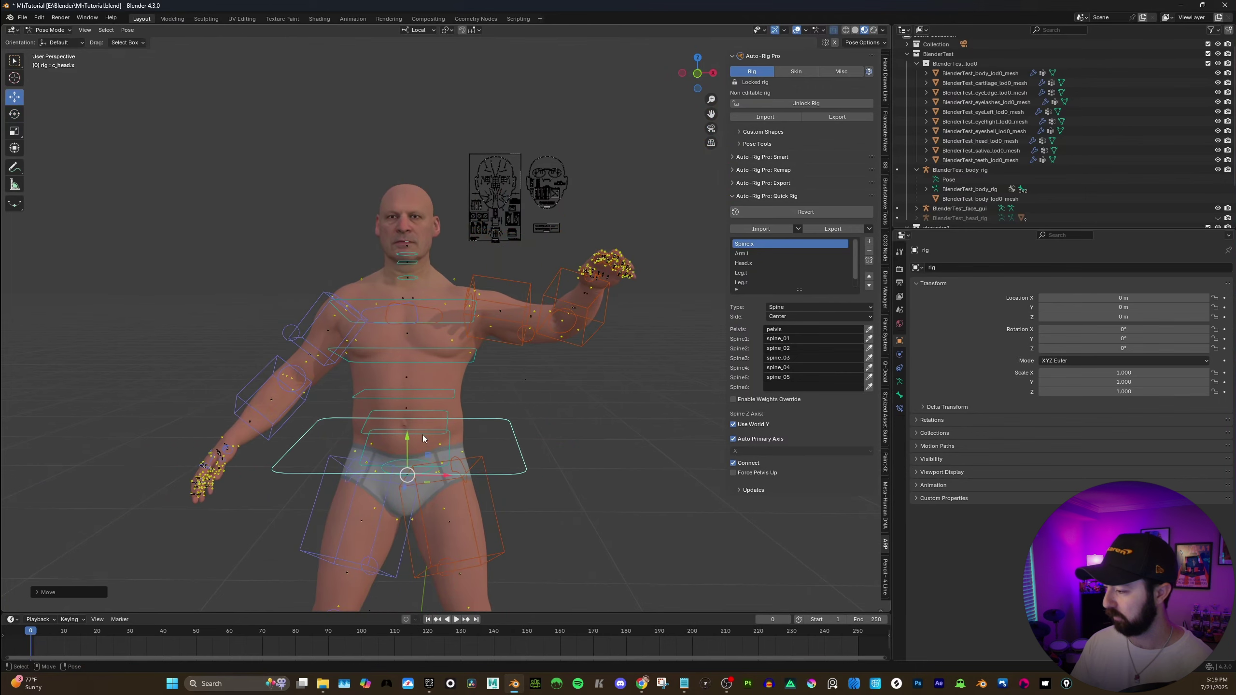
Freely rotate the large hip control to twist and tilt the body, and select the left foot IK control.
scroll(409, 445, "down", 3)
key("r")
key("r")
left_click(474, 565)
left_click(473, 565)
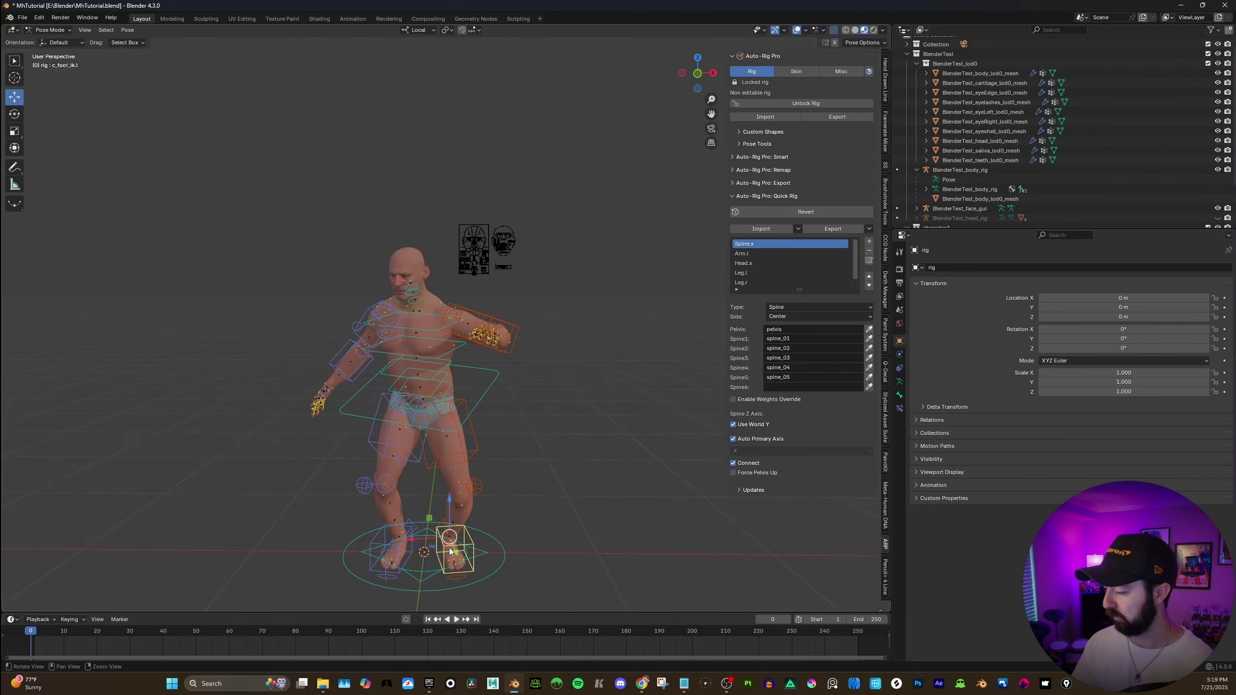
Move the left foot IK control outward to spread the legs into a wider stance.
left_click_drag(474, 565, 533, 559, "alt")
left_click_drag(455, 541, 553, 524)
scroll(409, 255, "up", 2)
Rotate the neck control freely to turn and tilt the character's head.
left_click_drag(477, 261, 389, 264, "alt")
left_click(406, 274)
key("e")
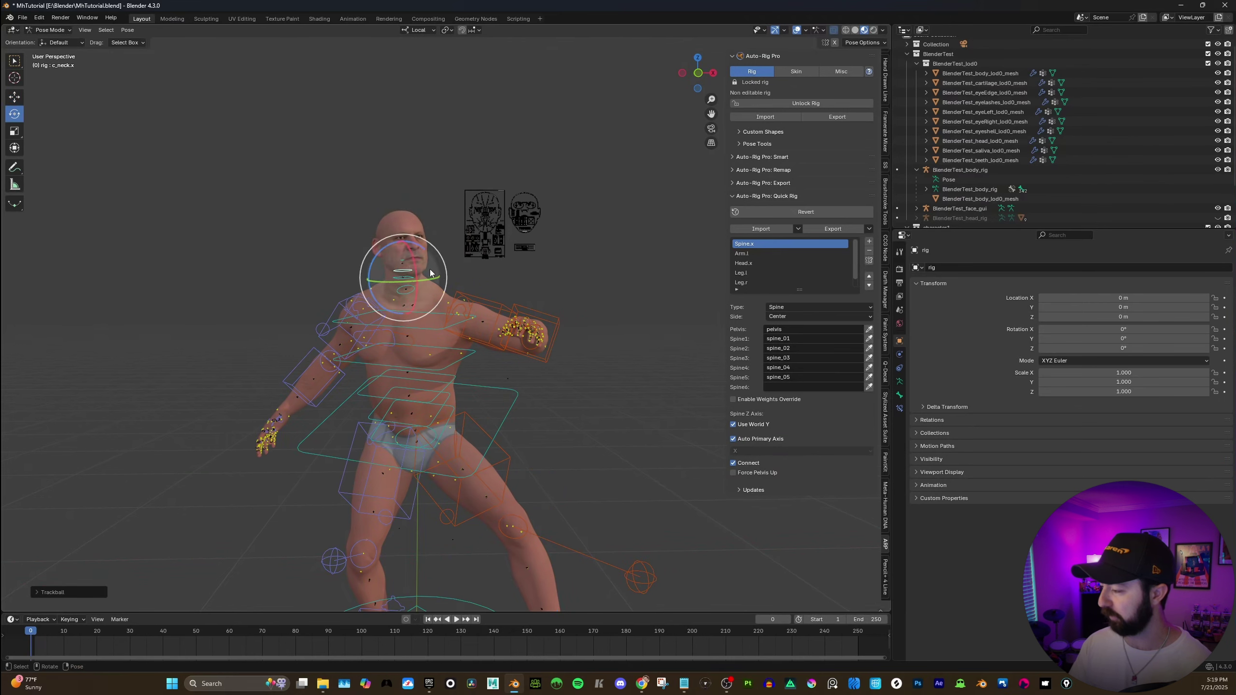
scroll(398, 273, "up", 2)
left_click_drag(579, 282, 576, 271, "alt")
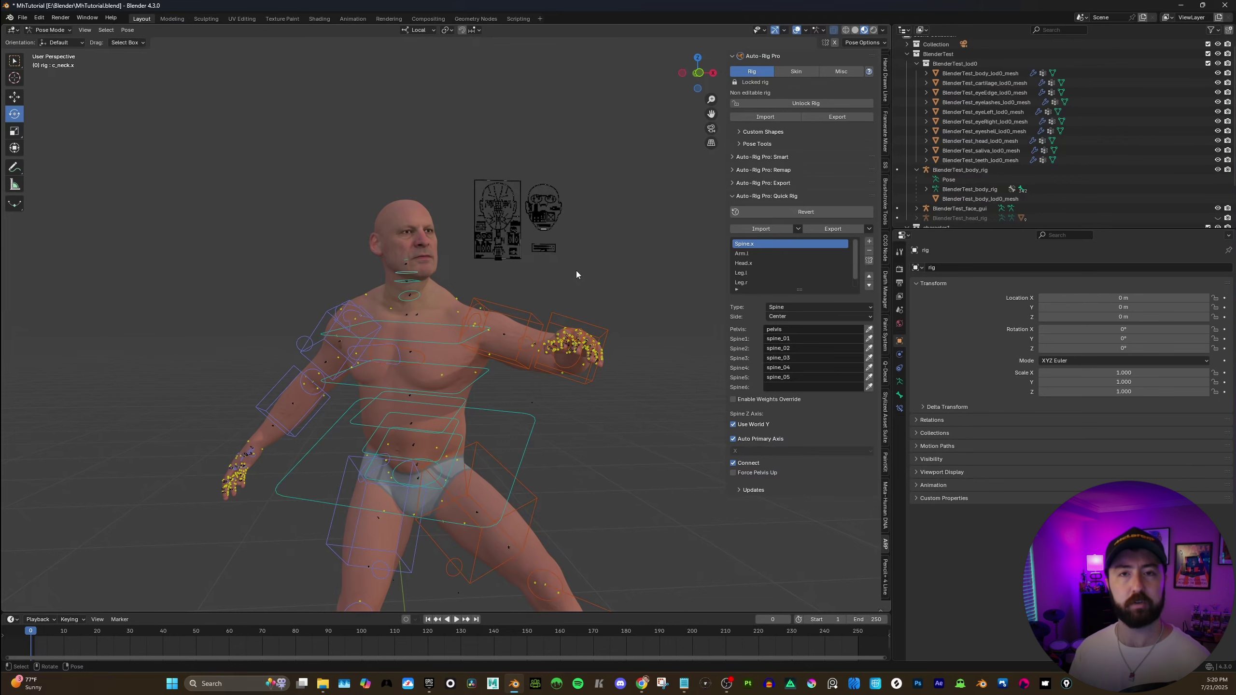
Switch the left arm from FK to IK by setting its IK-FK Switch to 0.
middle_click_drag(552, 258, 639, 189)
scroll(885, 132, "up", 10)
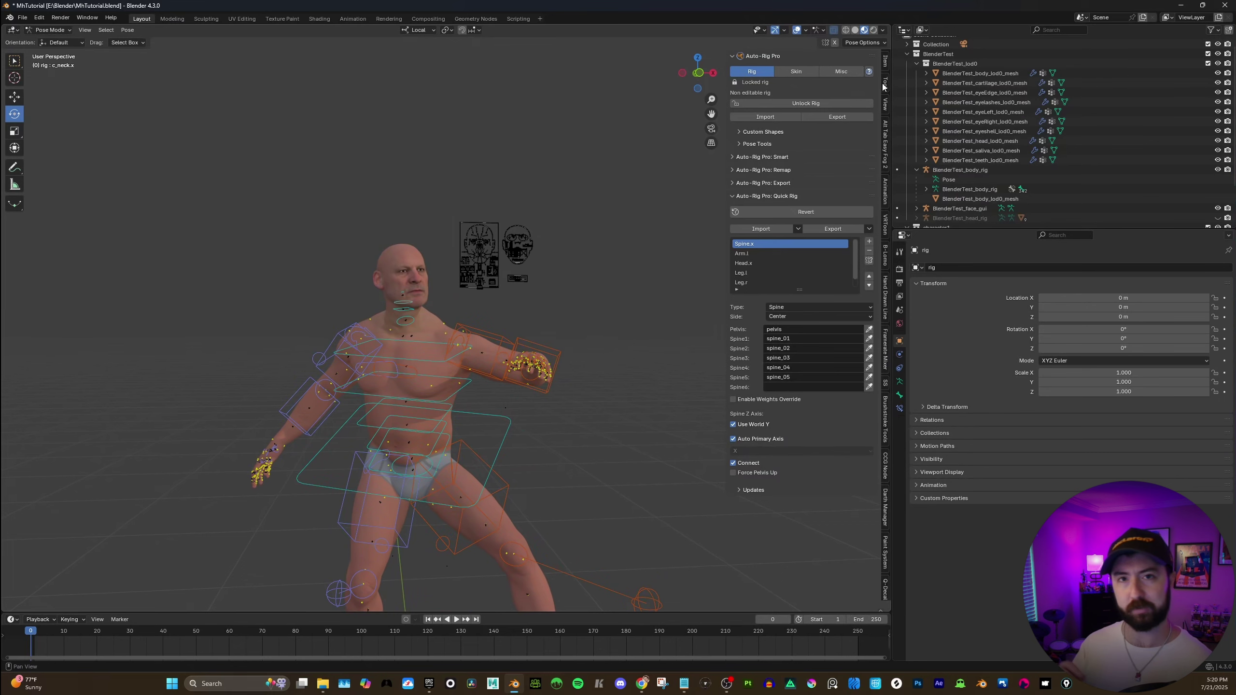
left_click(885, 86)
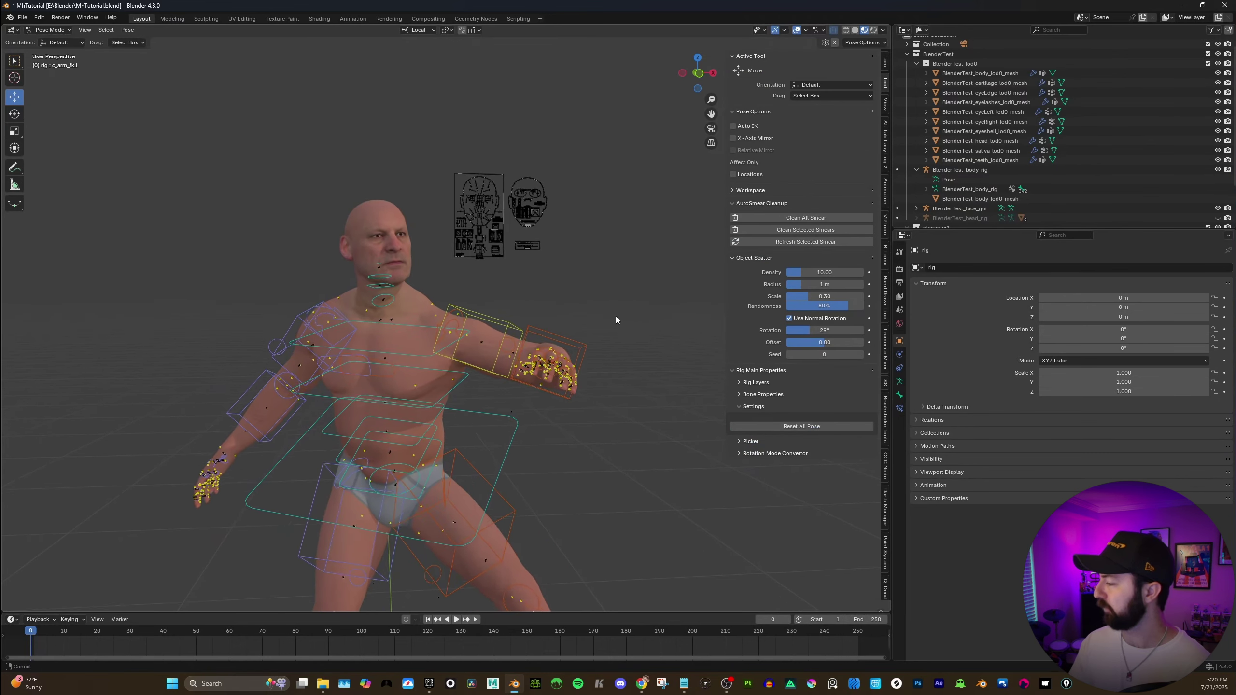
scroll(617, 319, "up", 1)
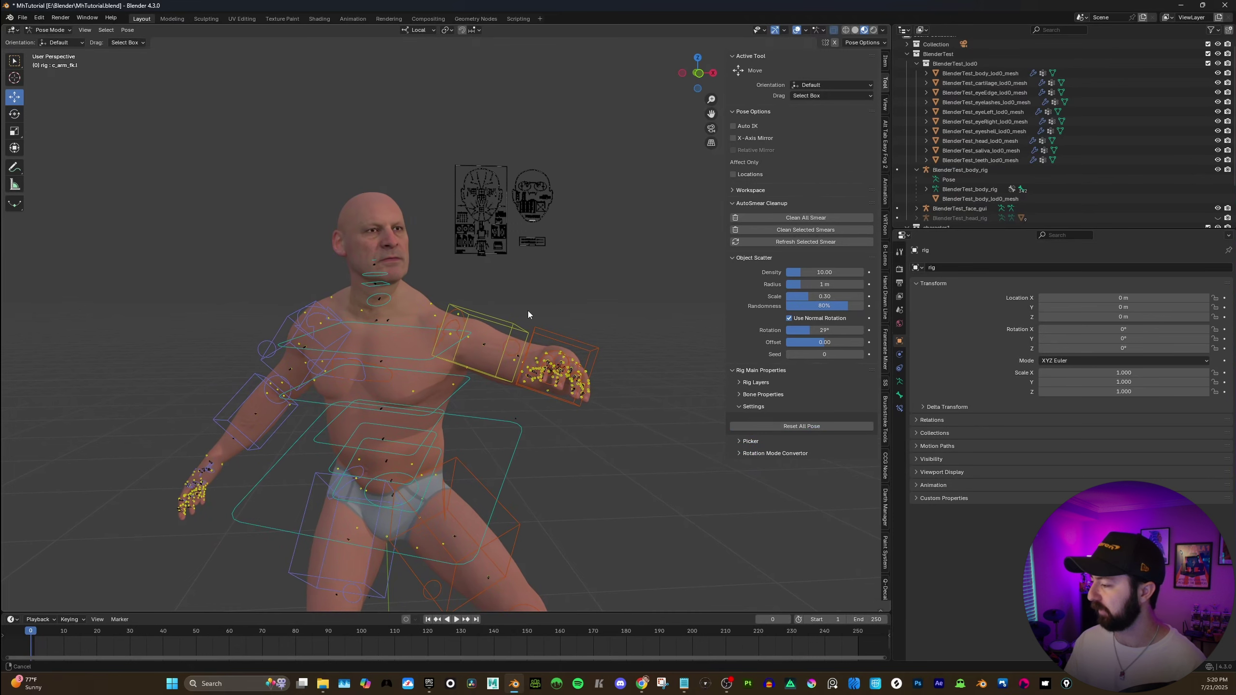
scroll(527, 310, "up", 1)
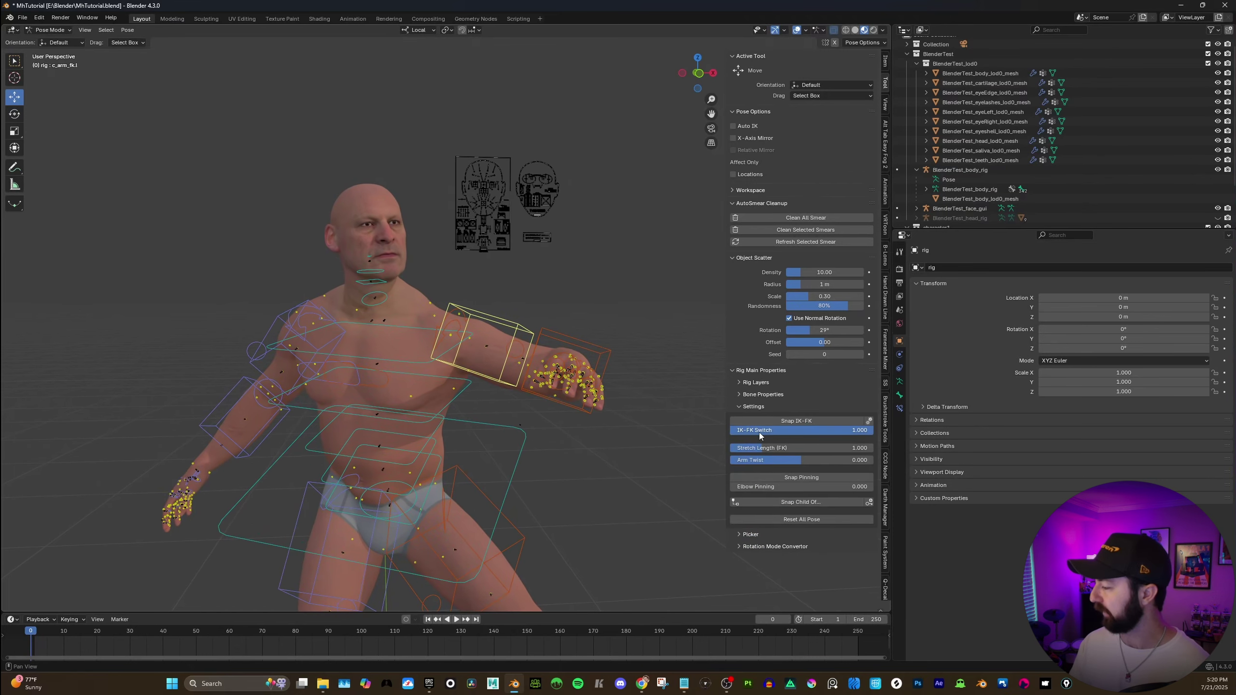
double_click(789, 430)
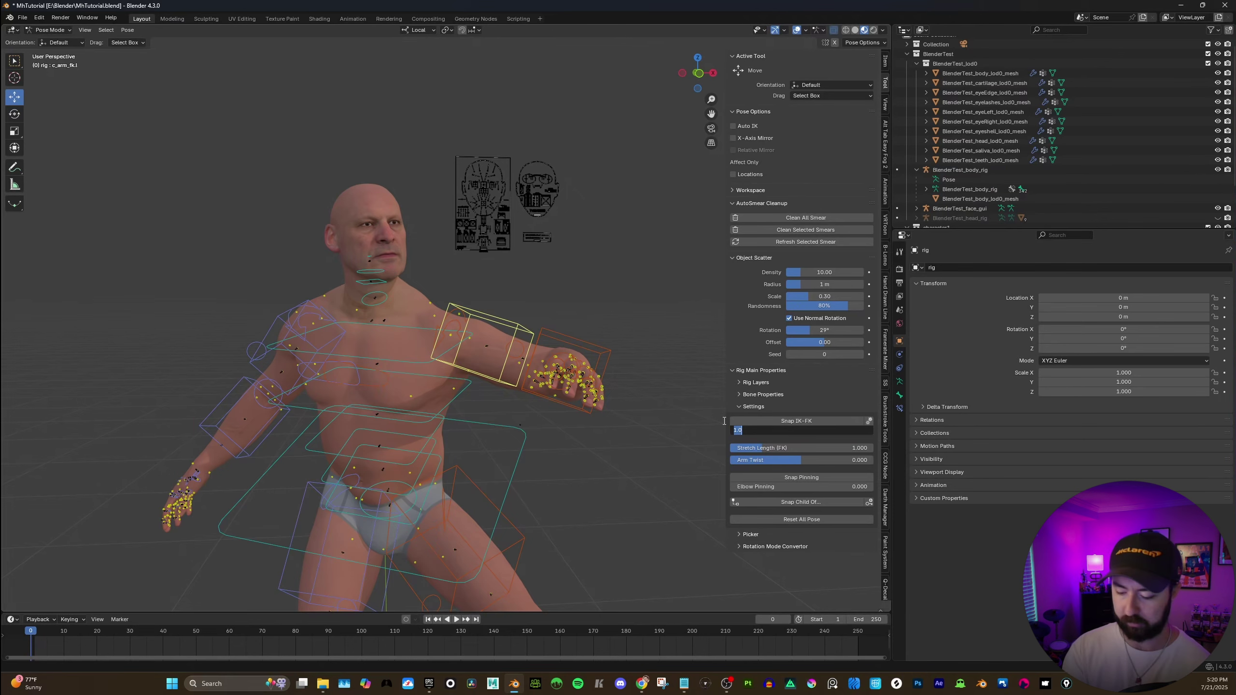
type("0")
key("Return")
Move the left hand IK control forward and slightly up so the arm reaches ahead of the body.
scroll(580, 325, "up", 2)
middle_click_drag(579, 325, 459, 420)
left_click(565, 454)
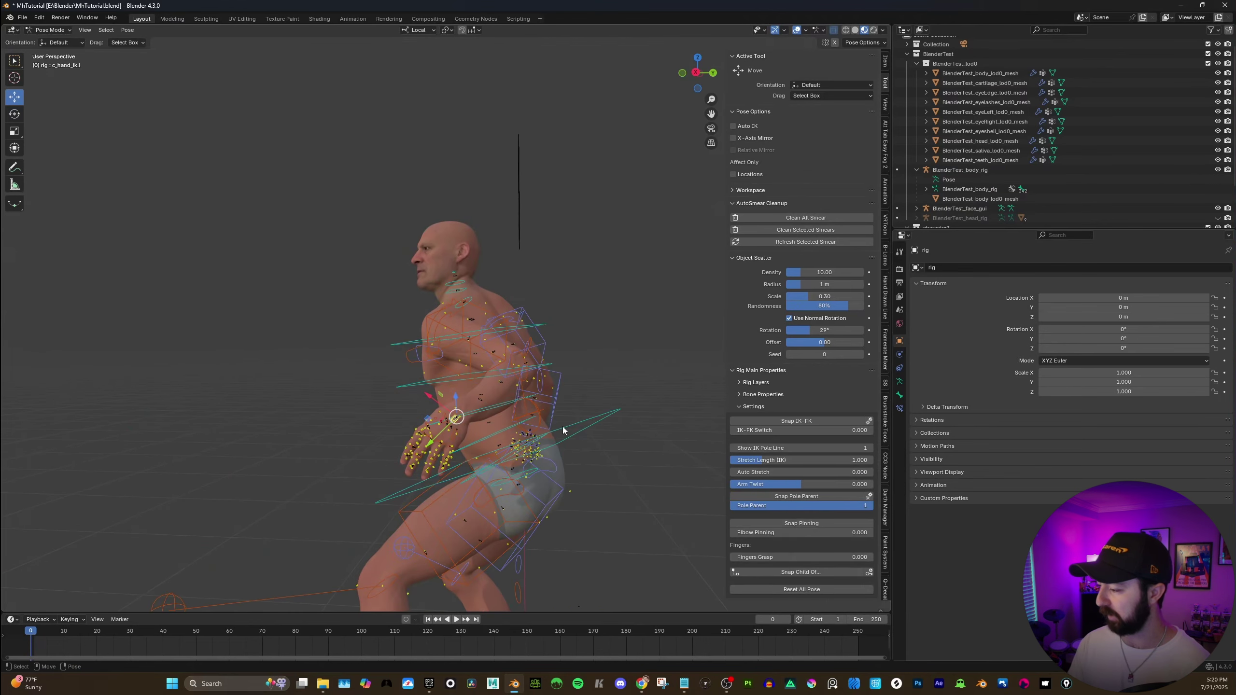
left_click_drag(458, 419, 292, 385)
Rotate the left hand IK control so the fingers point upward.
middle_click_drag(293, 385, 537, 403)
key("r")
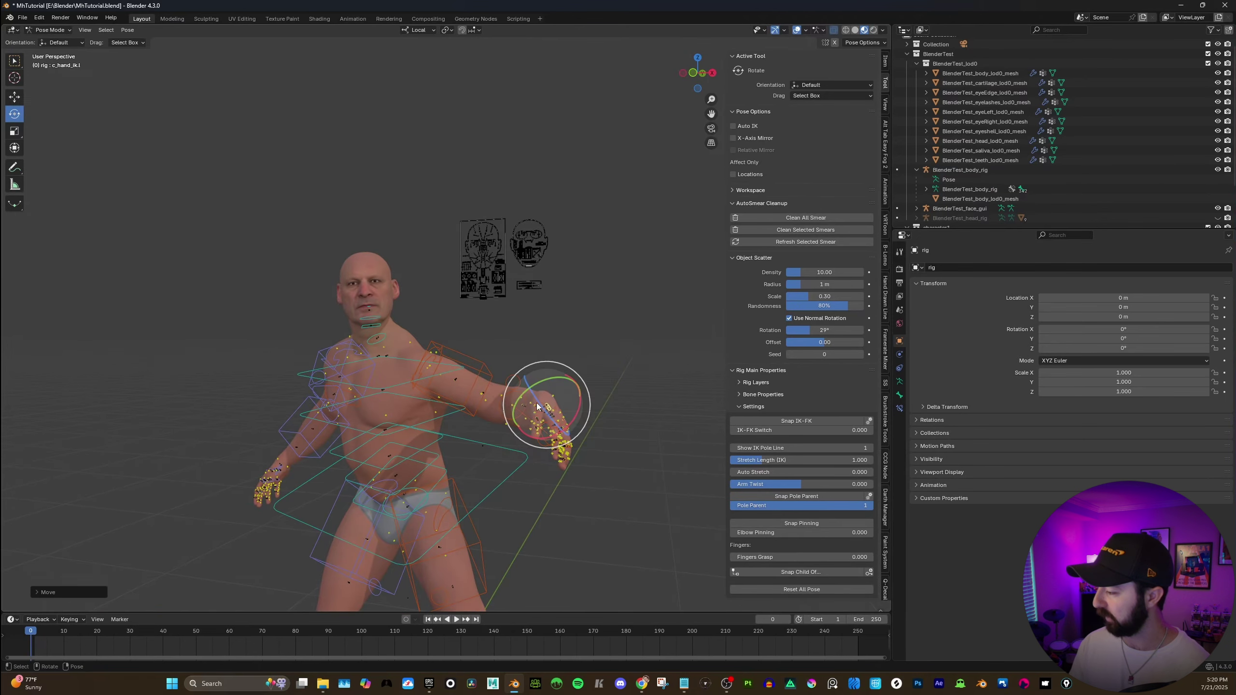
left_click_drag(537, 403, 541, 339)
key("w")
Rotate the left shoulder control to adjust the shoulder's pose.
left_click_drag(501, 341, 473, 426, "alt")
middle_click_drag(473, 426, 452, 389, "alt")
left_click(414, 417)
key("e")
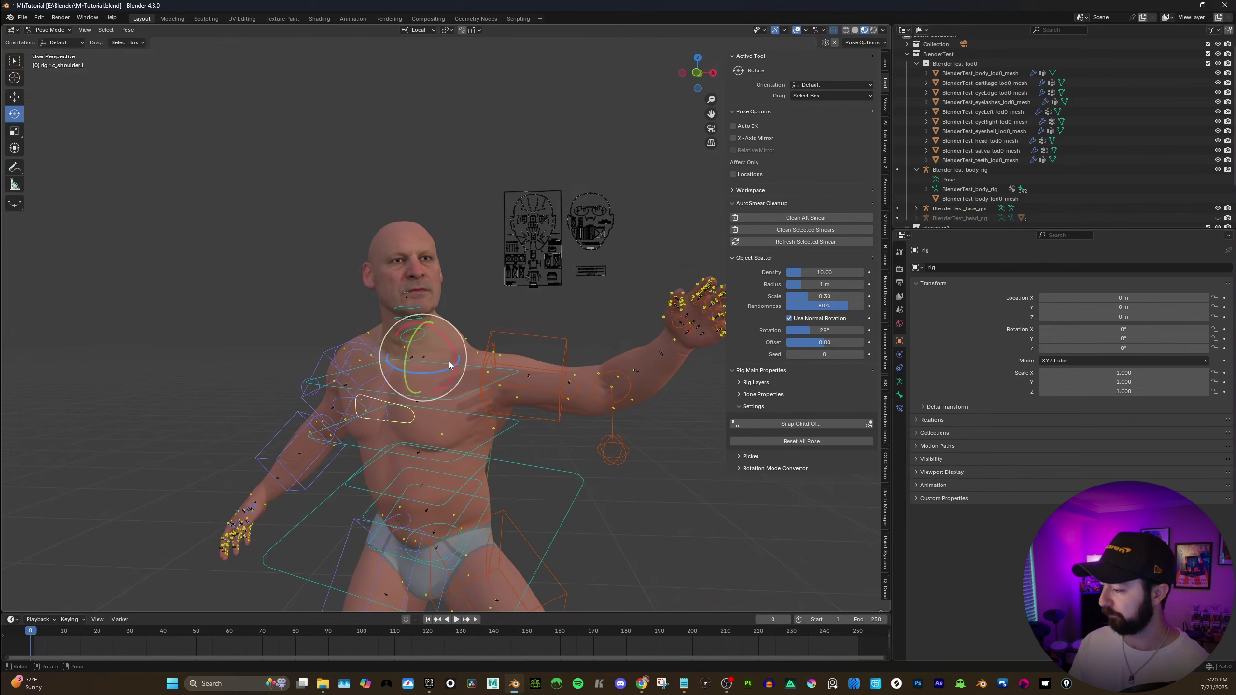
left_click_drag(487, 361, 406, 326, "alt")
middle_click_drag(560, 336, 557, 407, "alt")
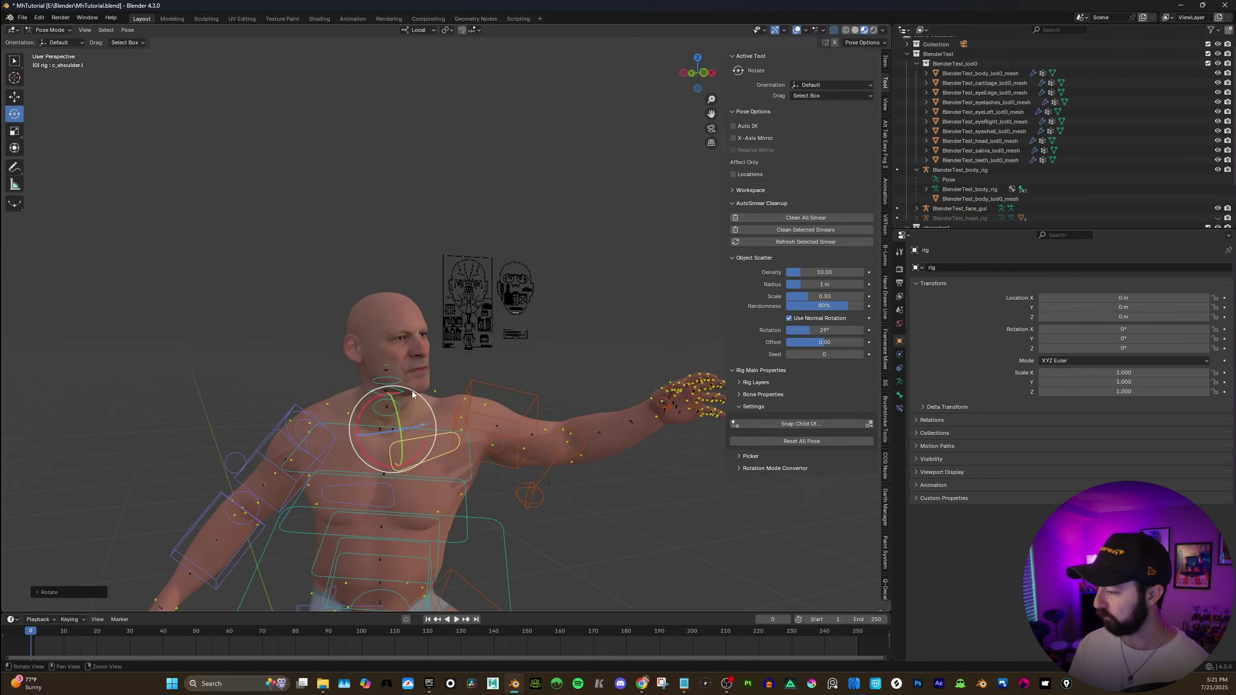
left_click_drag(574, 402, 539, 407, "alt")
Leave Pose Mode, add BlenderTest_face_gui to the selection with the body rig, and enter Pose Mode for both.
scroll(552, 407, "up", 4)
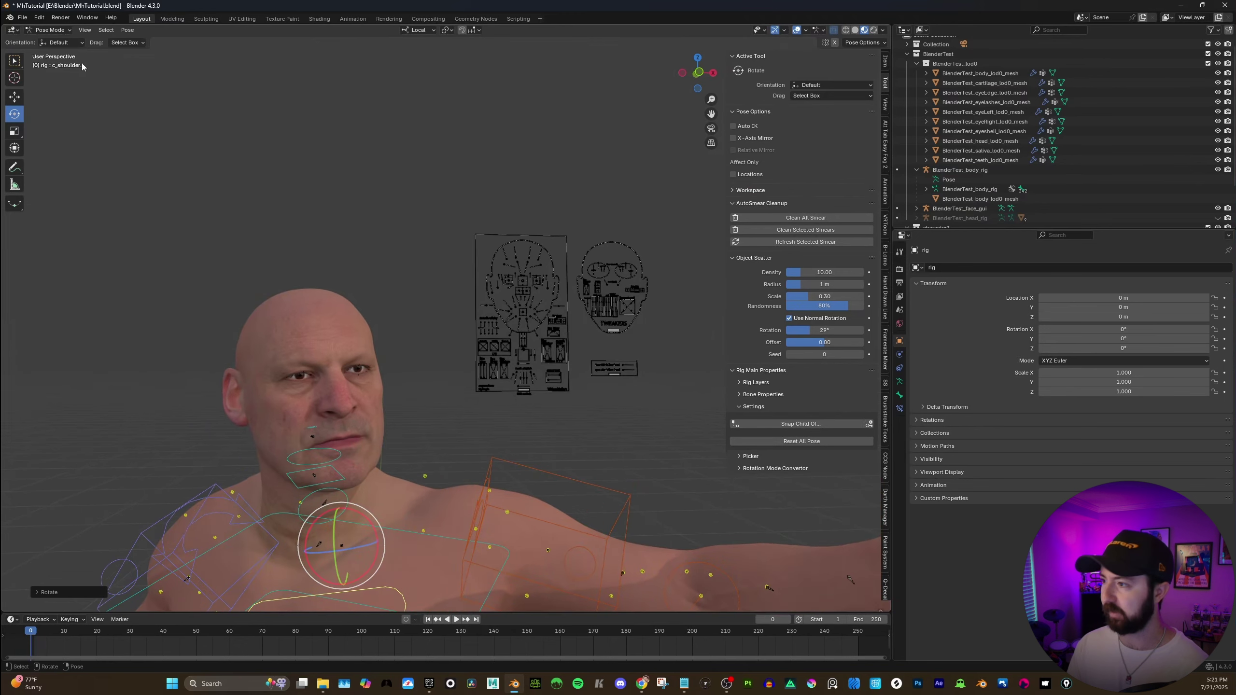
left_click(50, 30)
left_click(54, 41)
left_click_drag(554, 201, 597, 296)
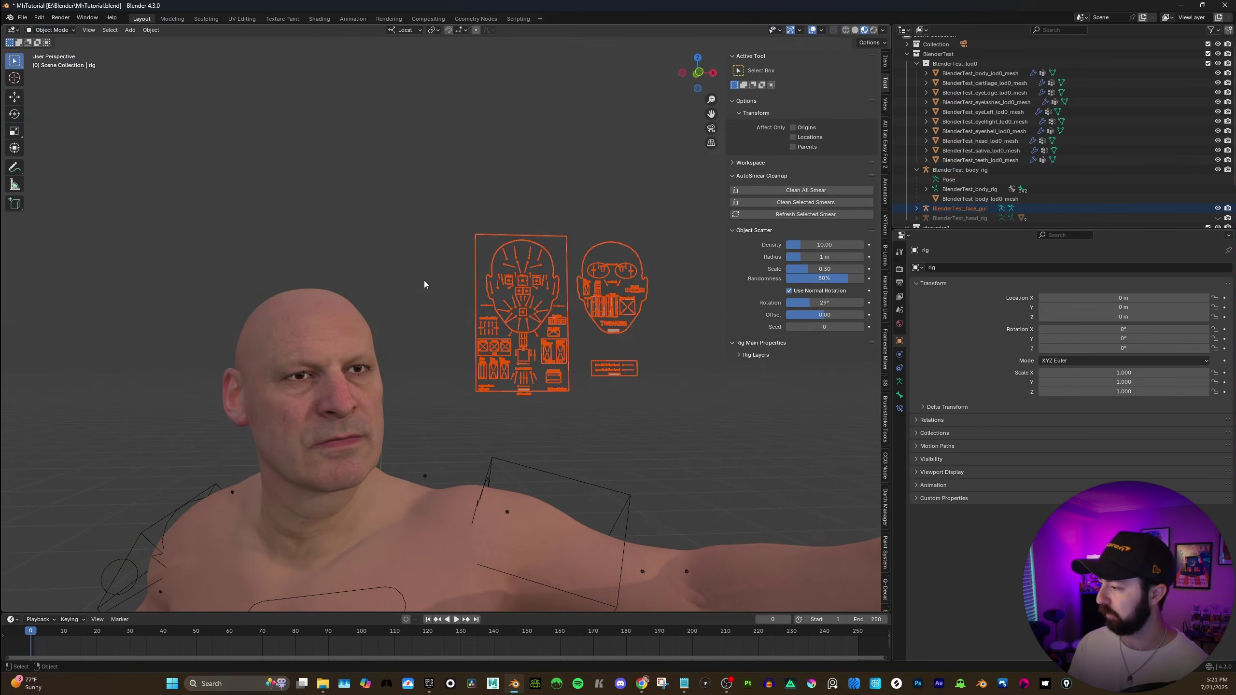
left_click(50, 30)
left_click(54, 62)
Move the CTRL_C_jaw control on the face board downward to open the character's mouth.
scroll(452, 185, "up", 5)
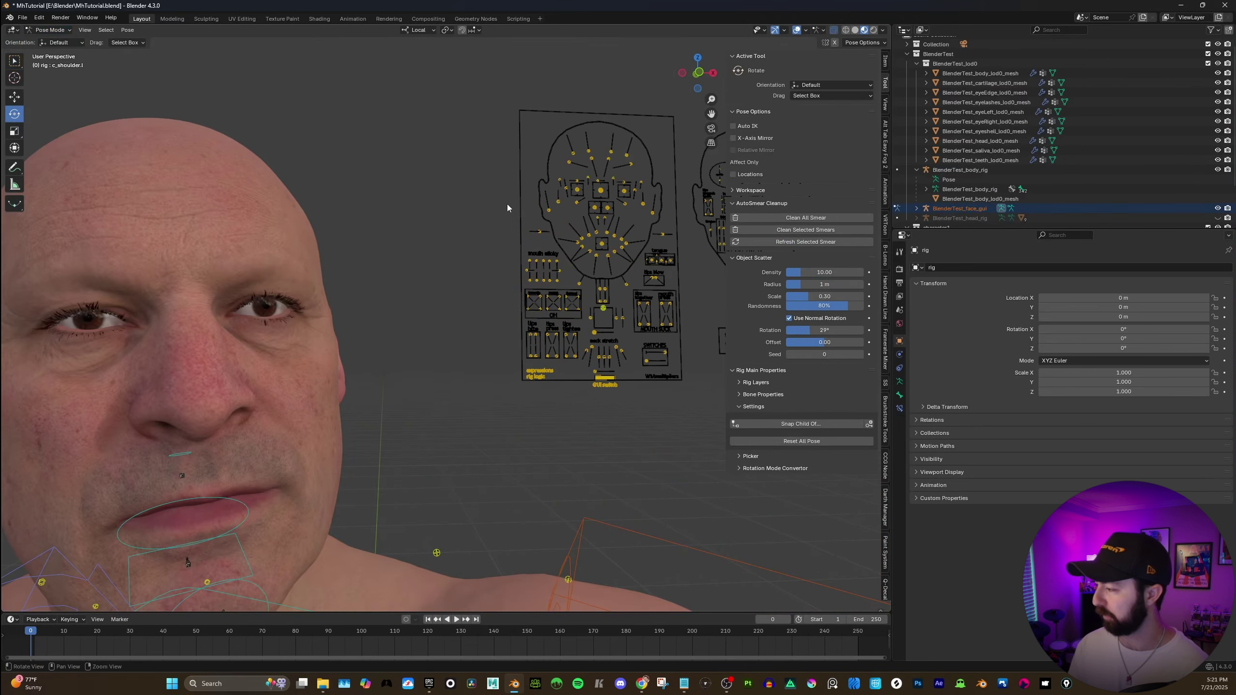
left_click(605, 308)
scroll(606, 309, "down", 2)
key("w")
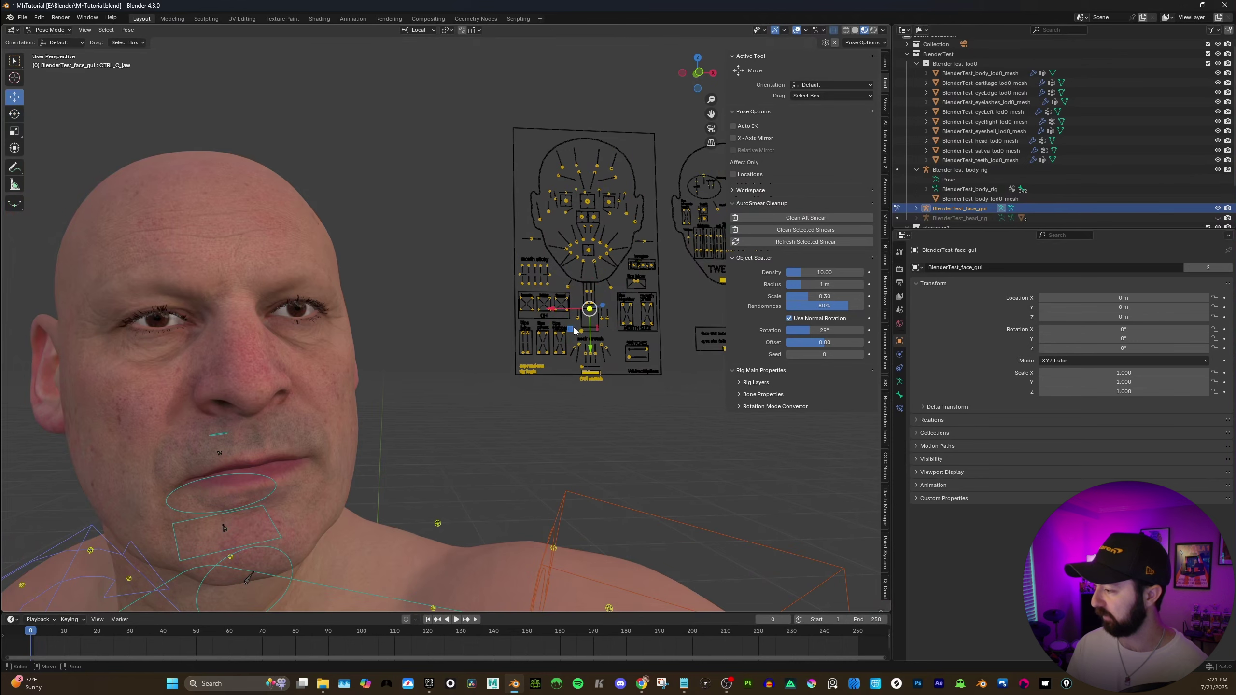
left_click_drag(570, 329, 579, 346)
scroll(554, 366, "down", 3)
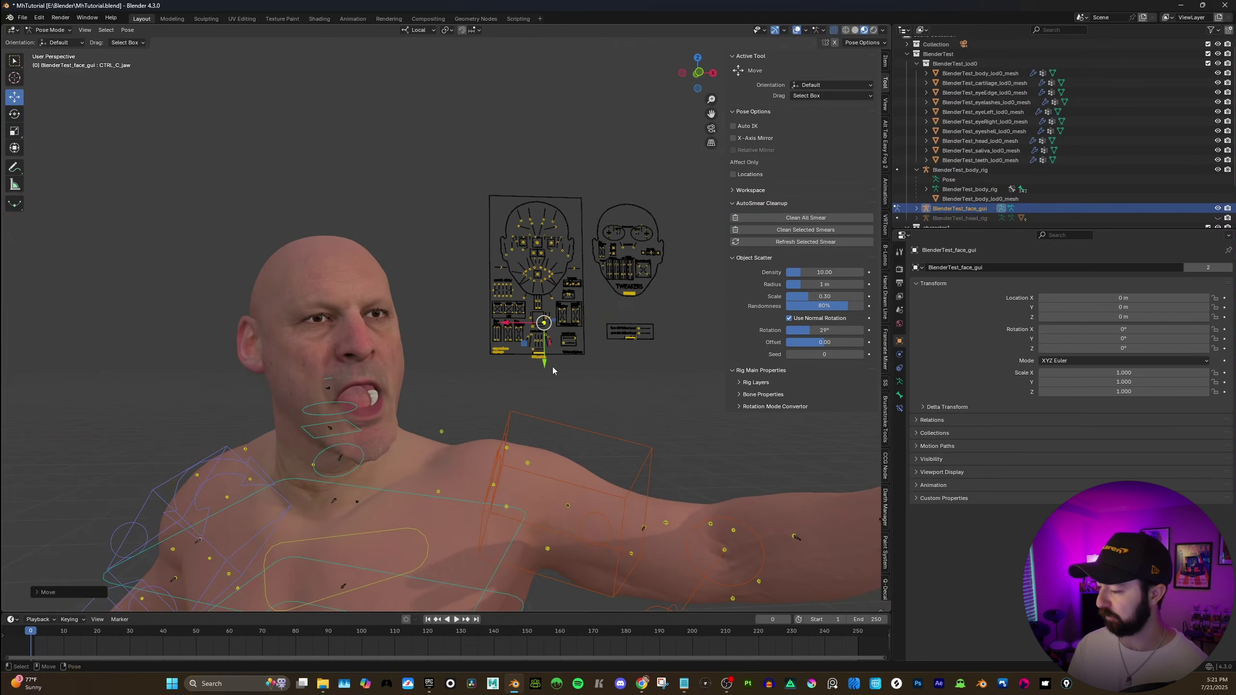
Try to rotate the left upper arm control freely.
left_click(603, 414)
key("e")
middle_click_drag(604, 414, 493, 387)
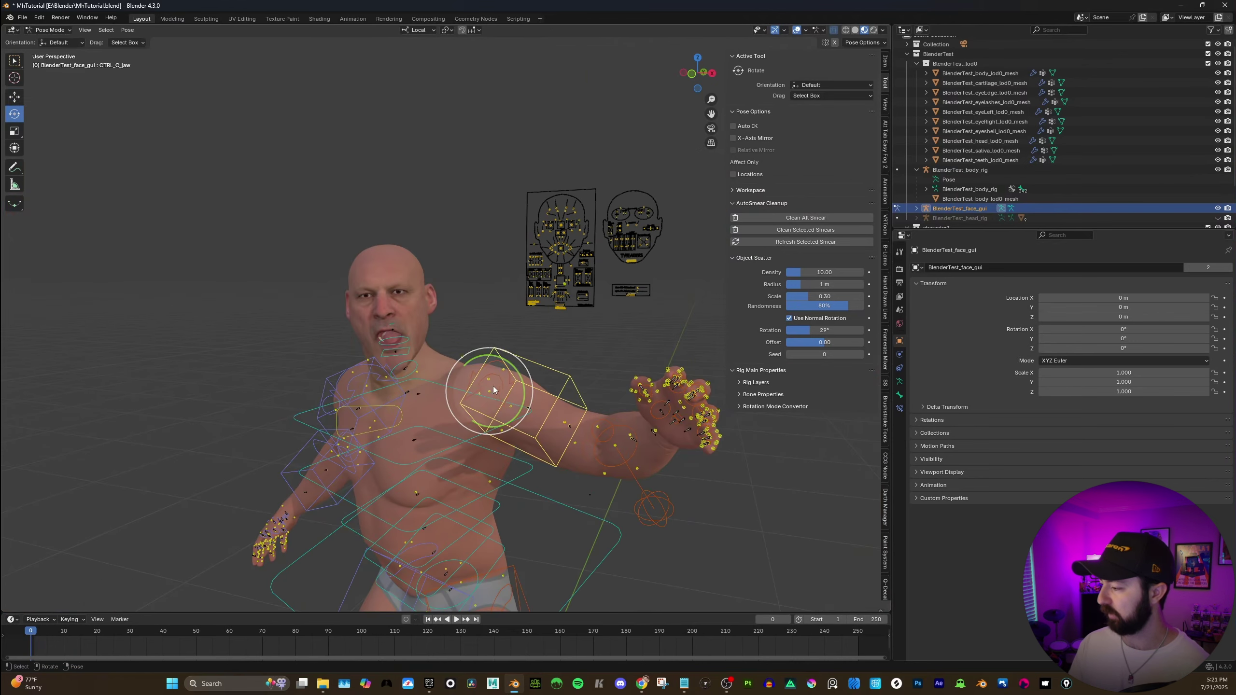
left_click_drag(492, 386, 496, 401)
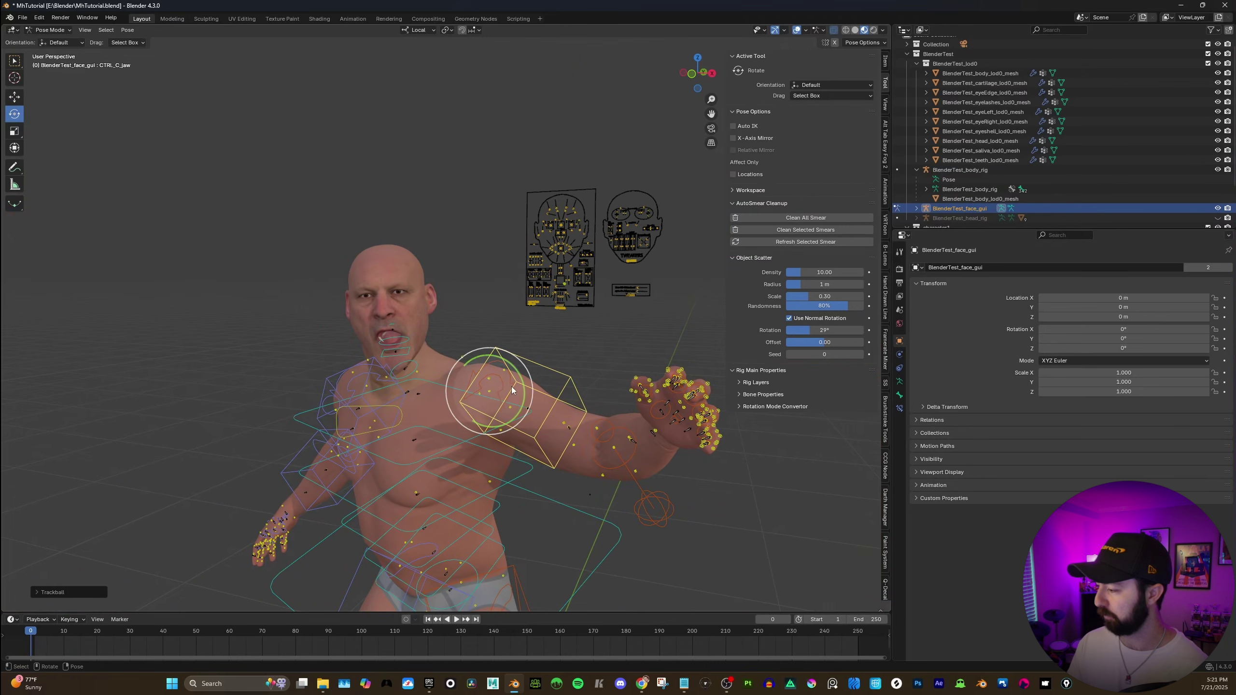
key("w")
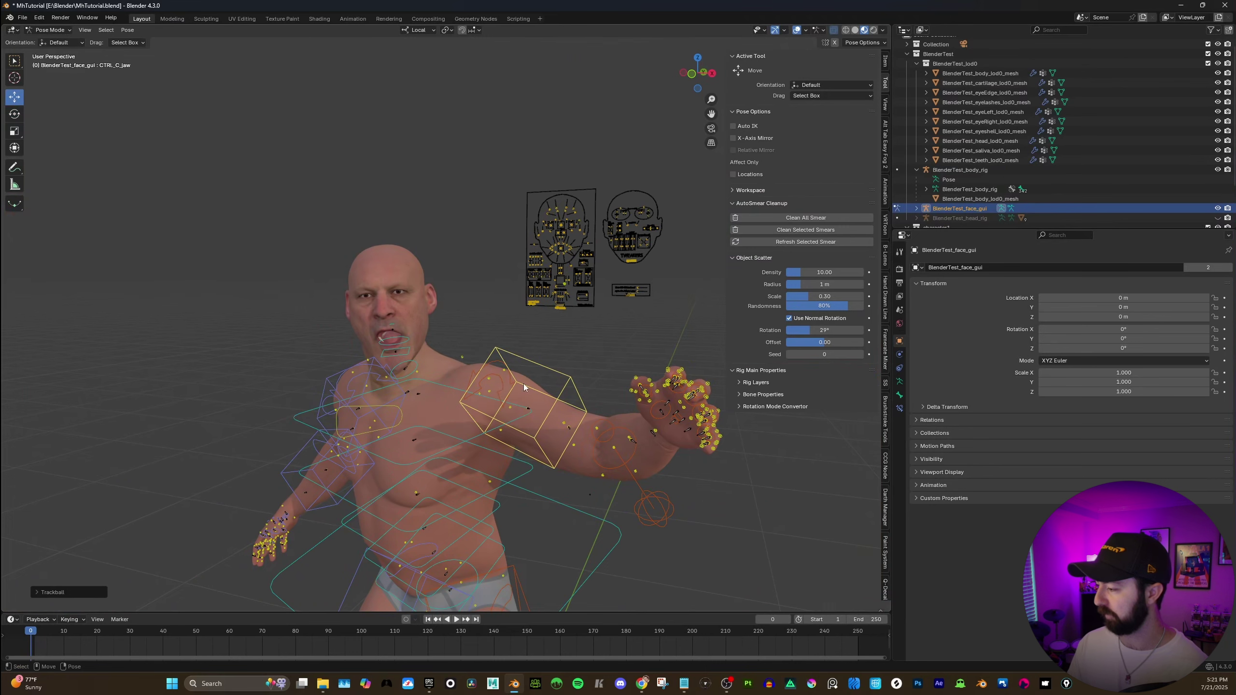
Select the left hand IK control, rotate it freely, and look at the face up close.
left_click(678, 414)
scroll(618, 409, "up", 1)
middle_click_drag(681, 436, 615, 405, "shift")
left_click(597, 377)
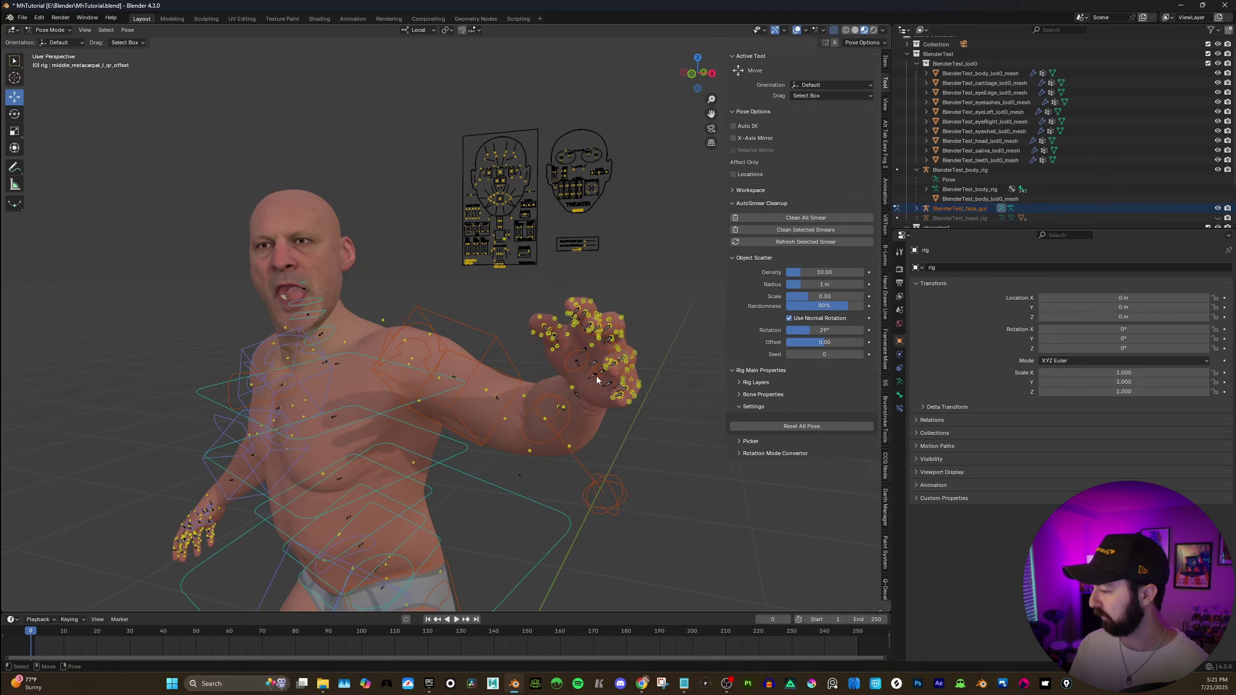
left_click(595, 368)
left_click_drag(490, 382, 535, 342, "alt")
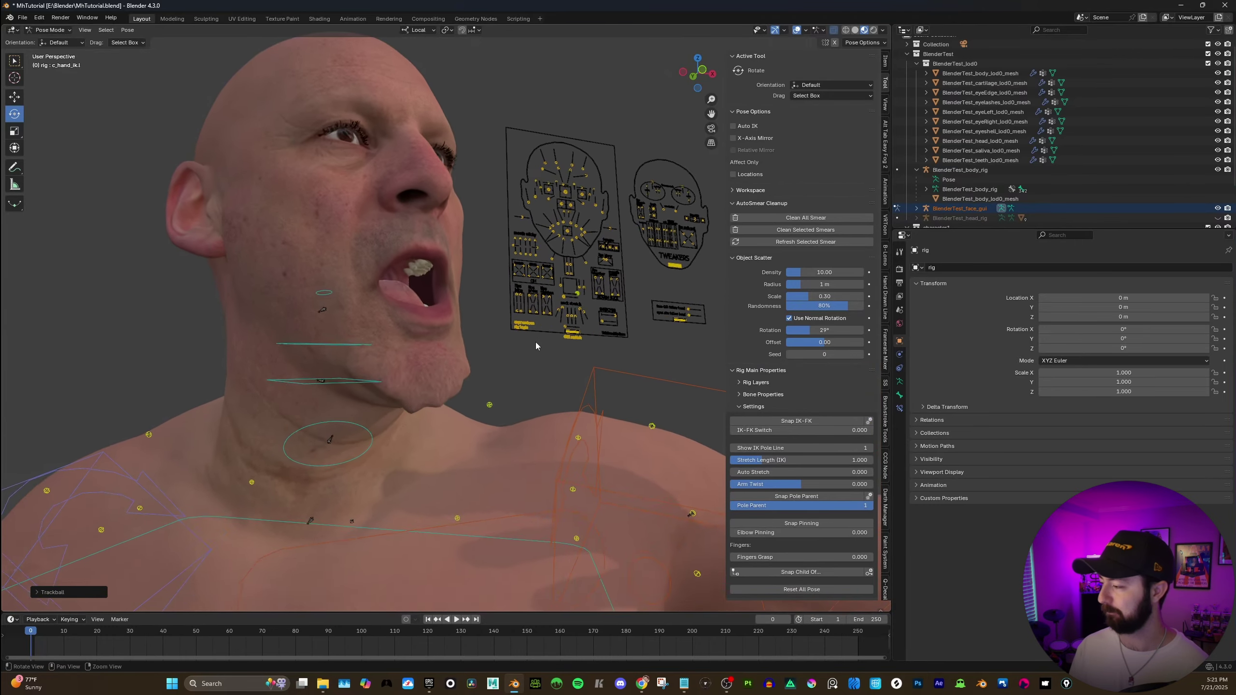